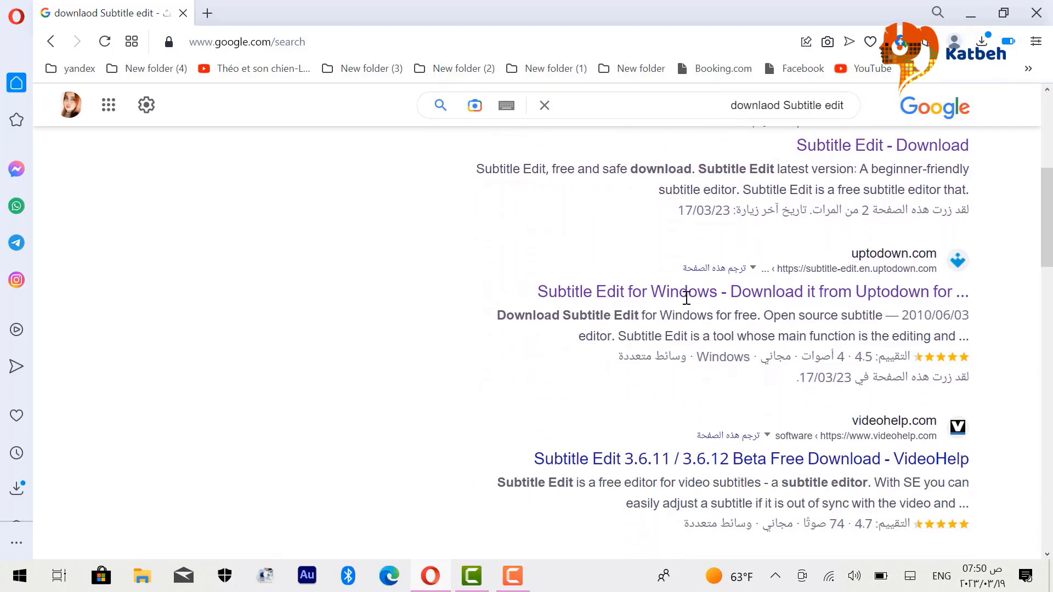
- Open Uptodown's Subtitle Edit for Windows page from the search results and look through its information and older versions
left_click(668, 300)
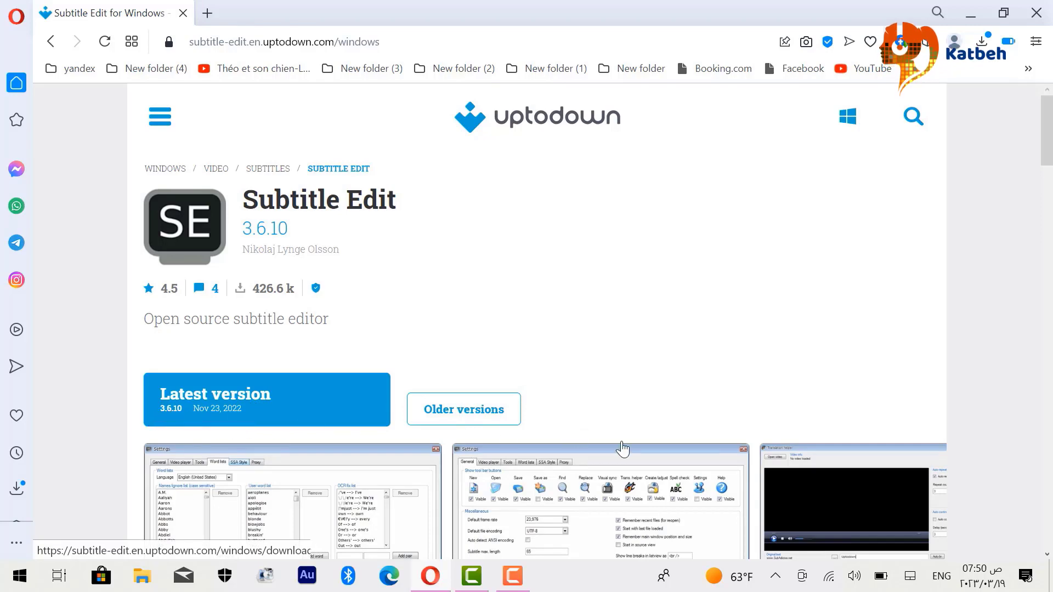
scroll(1048, 556, "down", 10)
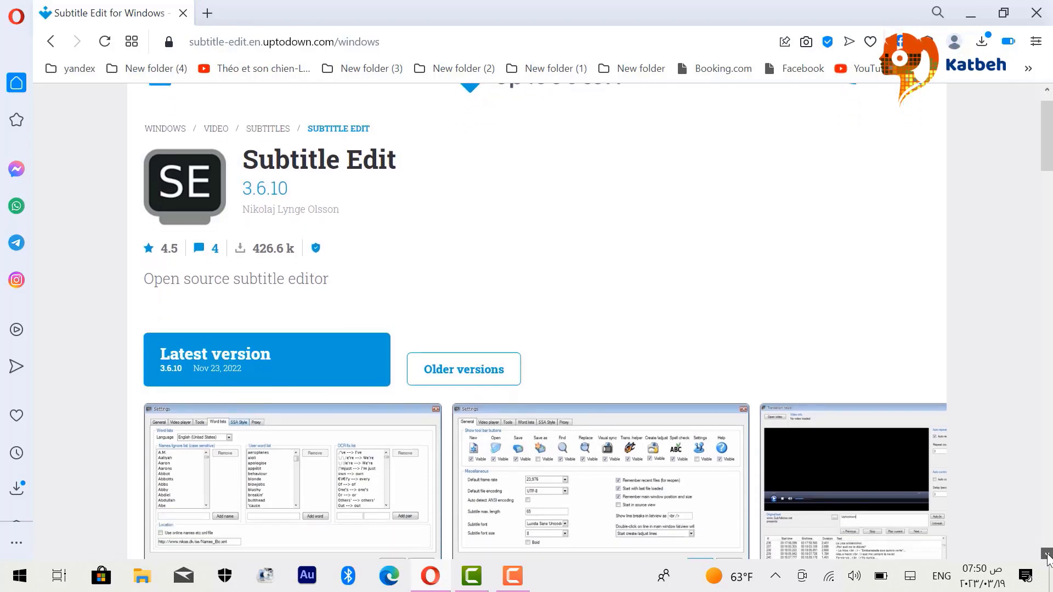
scroll(1047, 556, "down", 10)
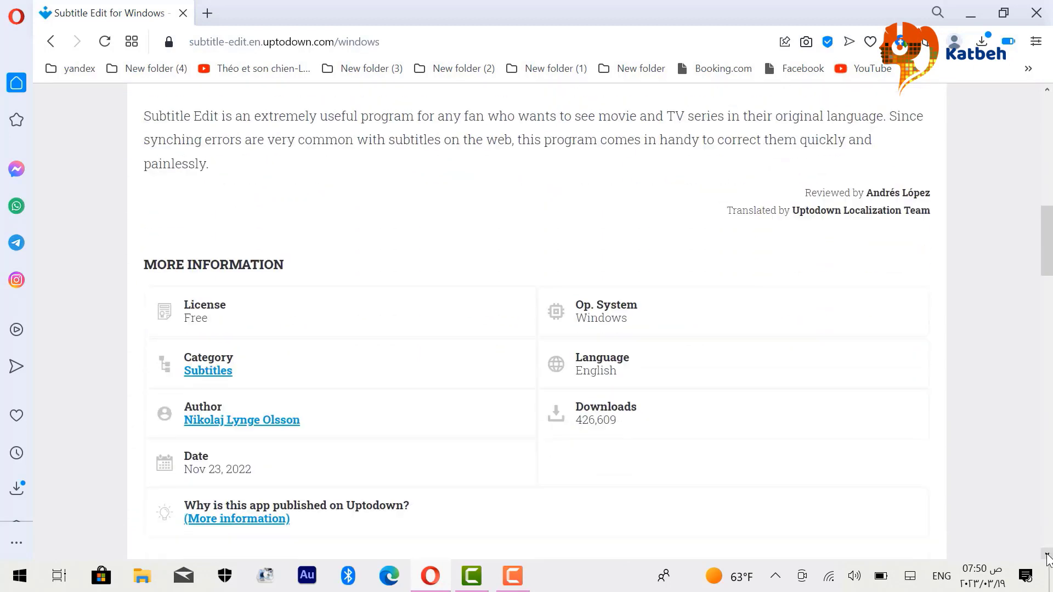
scroll(1048, 557, "down", 1)
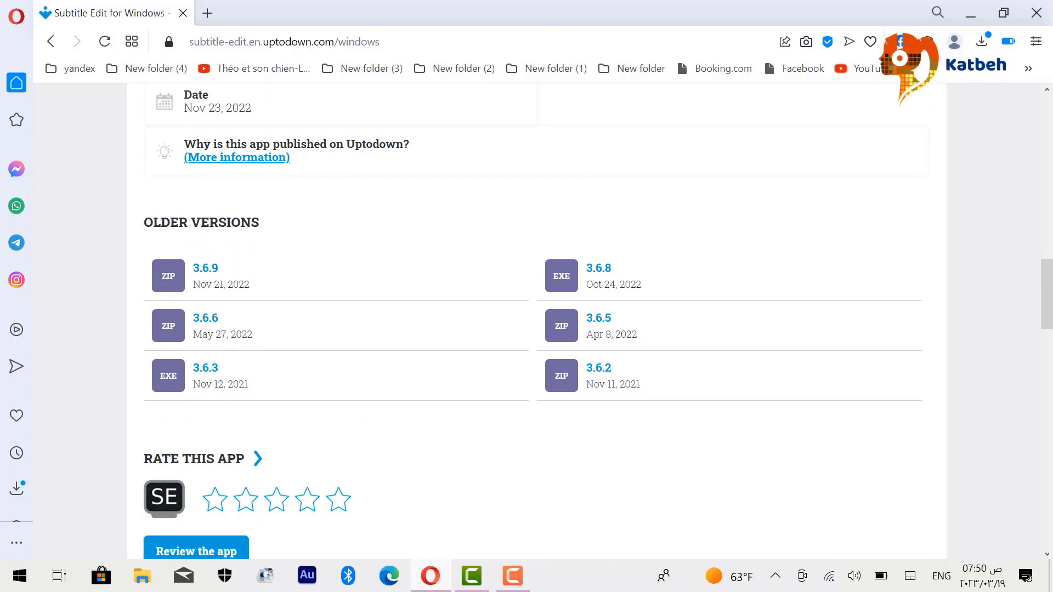
left_click(1047, 554)
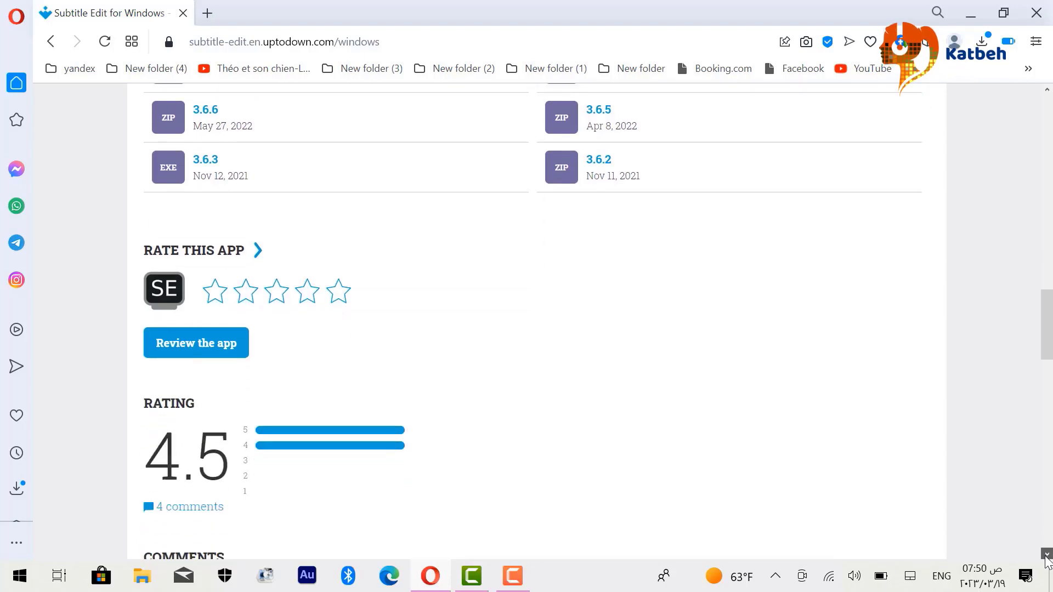
scroll(1047, 559, "down", 12)
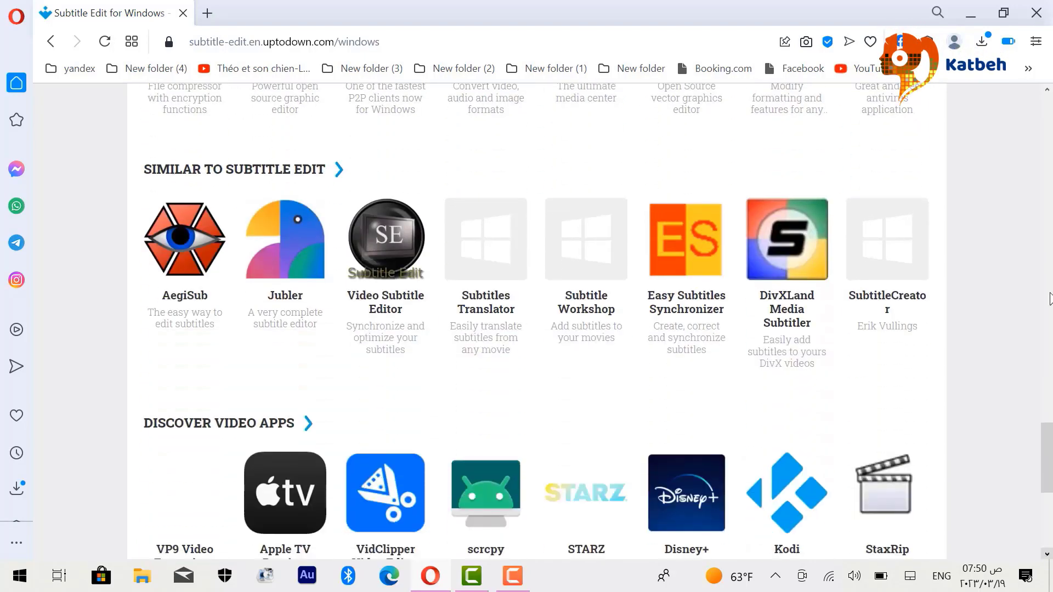
scroll(1051, 133, "up", 15)
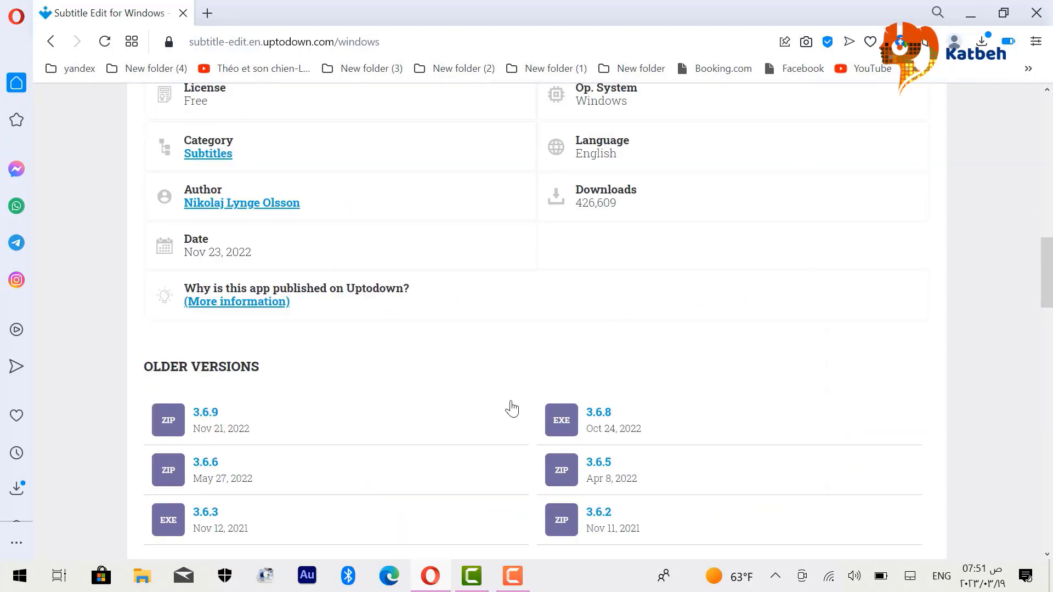
- Request the download of older version 3.6.8 of Subtitle Edit, but cancel saving the installer
left_click(561, 420)
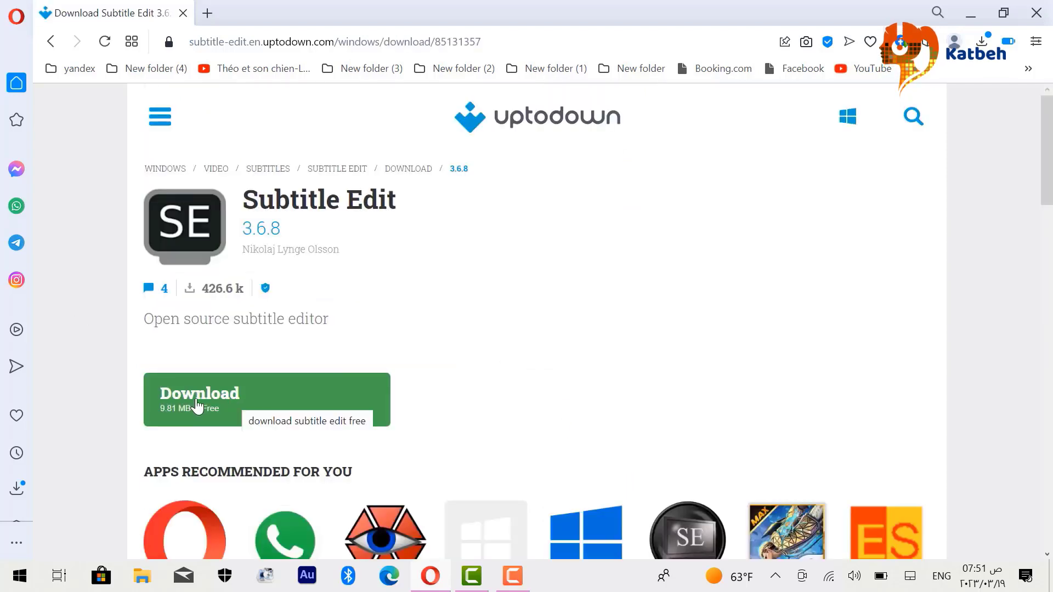
left_click(198, 406)
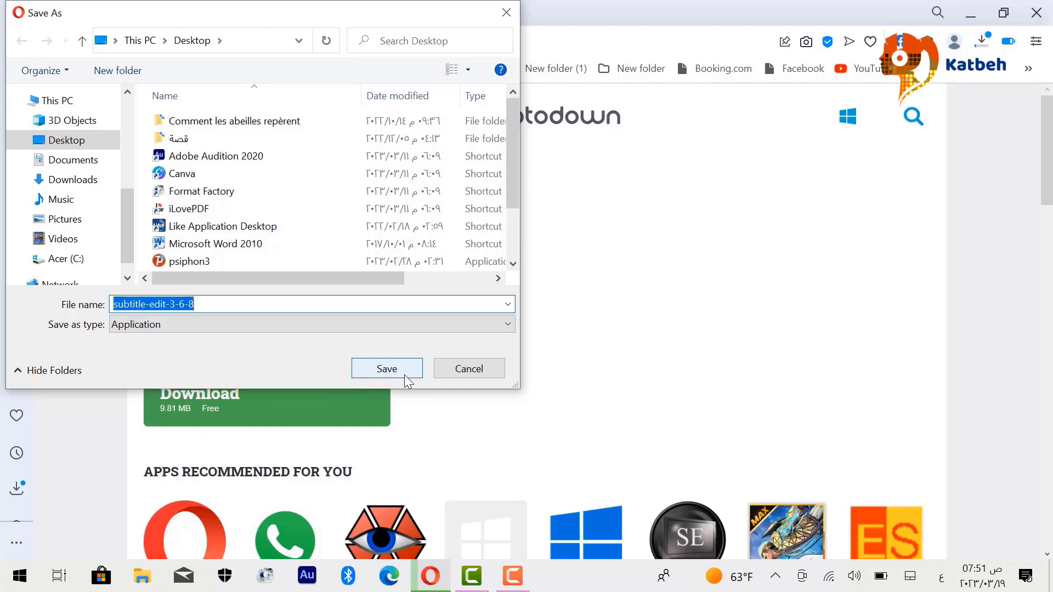
left_click(469, 369)
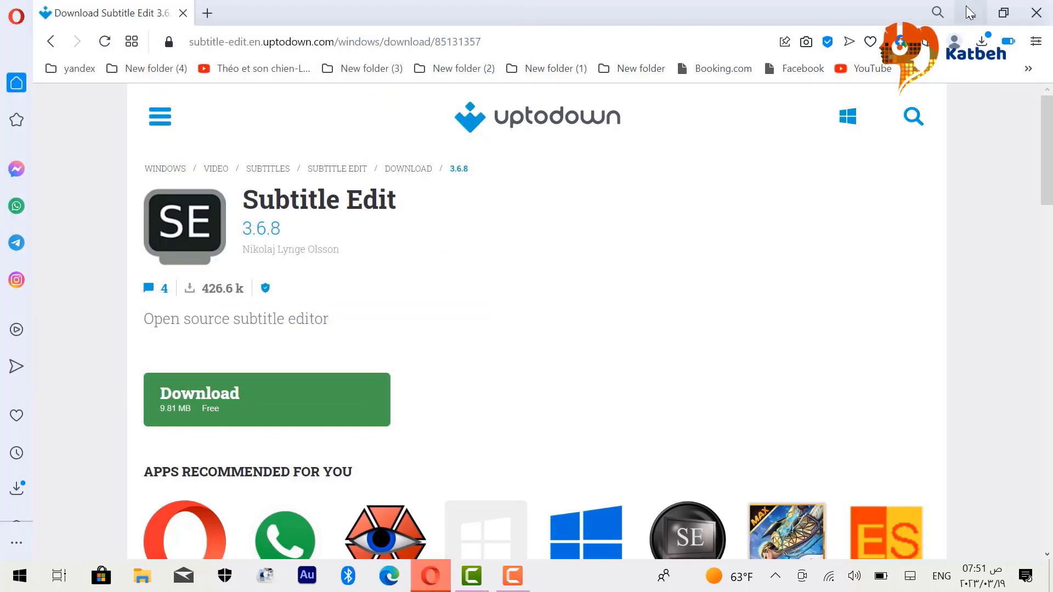
- Minimize the browser and launch Subtitle Edit from the desktop
left_click(970, 20)
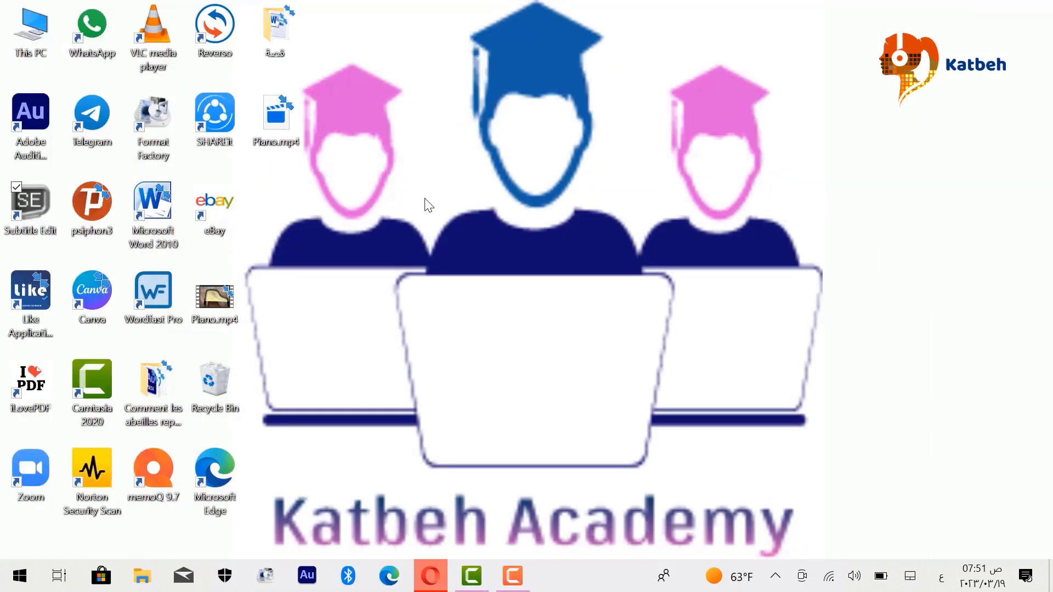
left_click(28, 206)
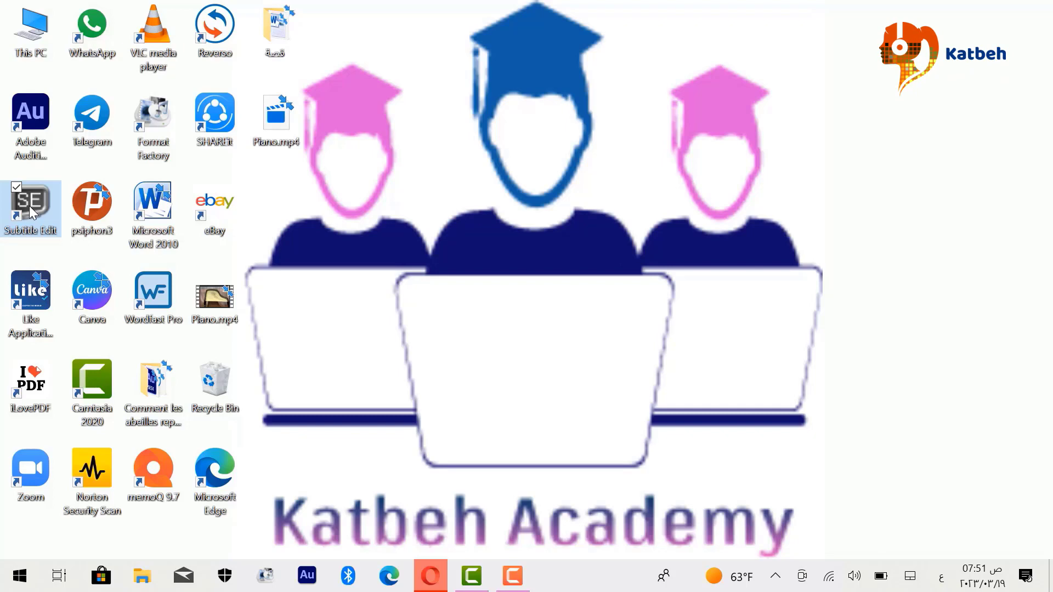
double_click(31, 211)
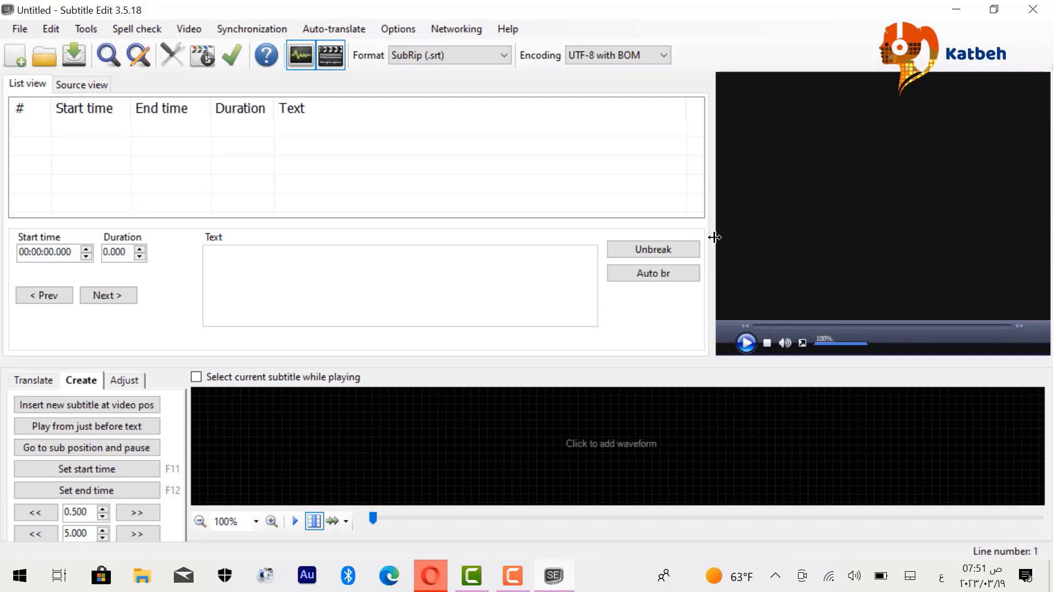
- Widen the video player area by moving the divider between it and the subtitle list
left_click_drag(714, 237, 656, 233)
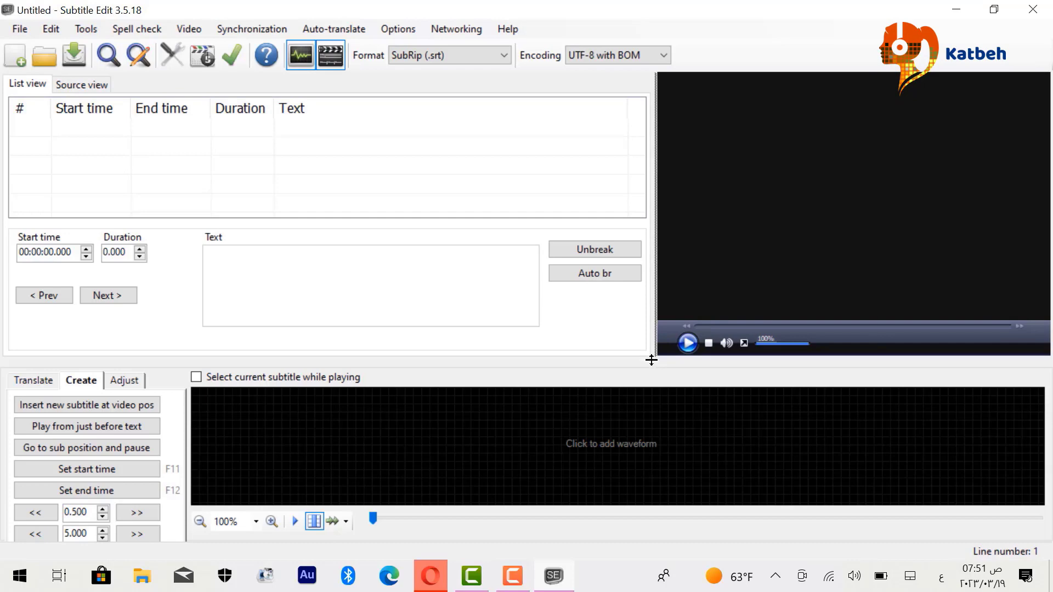
left_click_drag(651, 360, 653, 384)
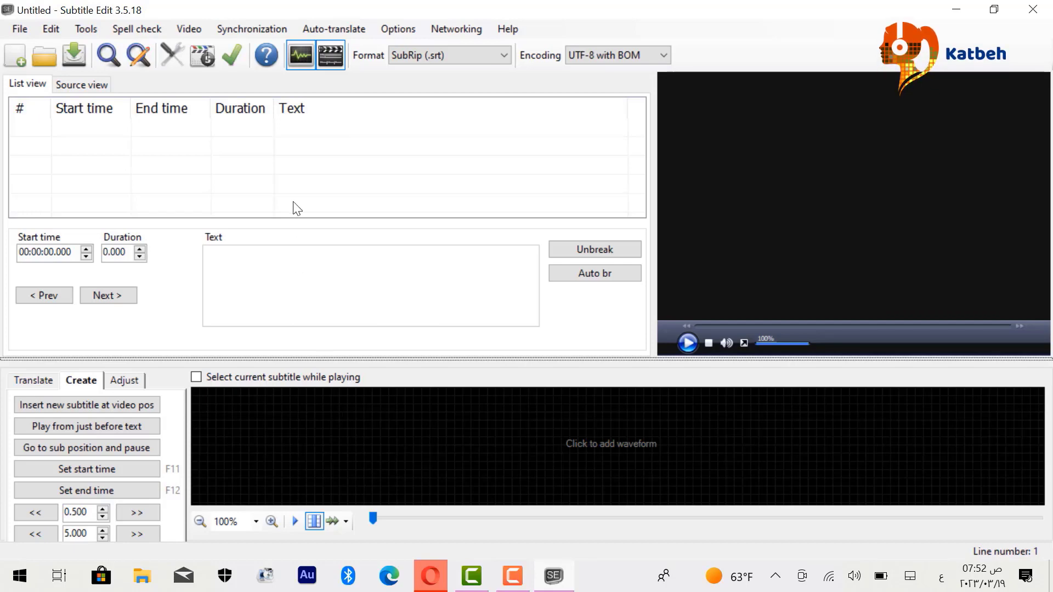
- Toggle the waveform off and back on, and do the same with the video player to compare the layouts
left_click(298, 54)
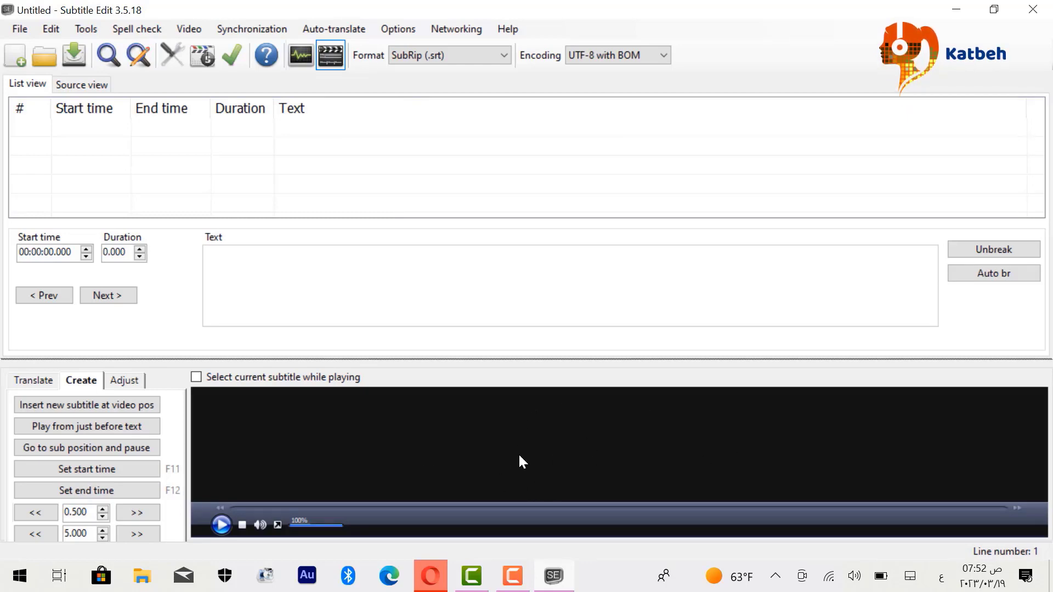
left_click(298, 54)
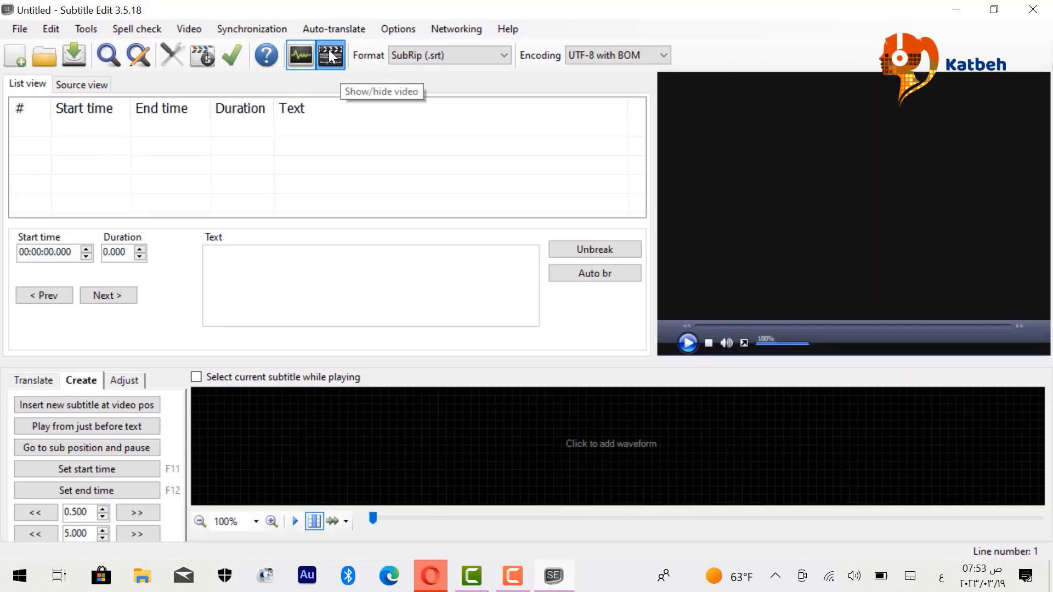
left_click(329, 52)
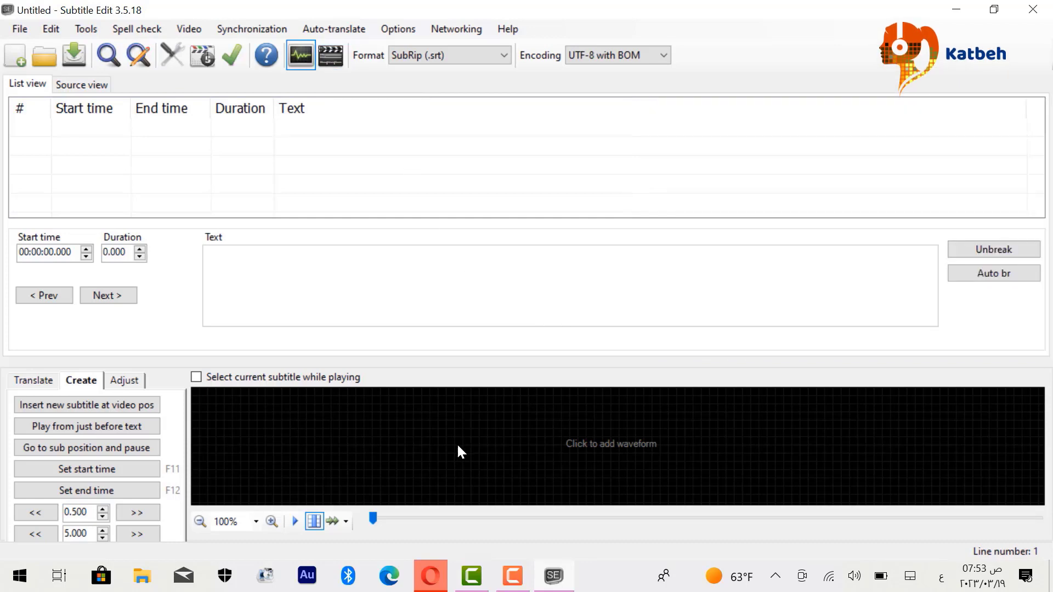
left_click(331, 57)
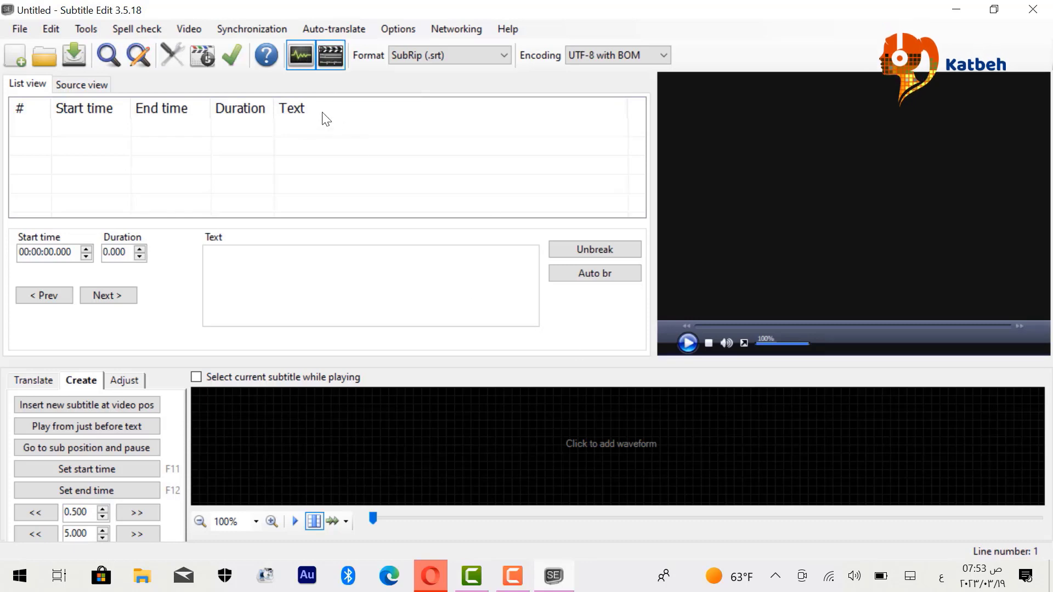
left_click(331, 57)
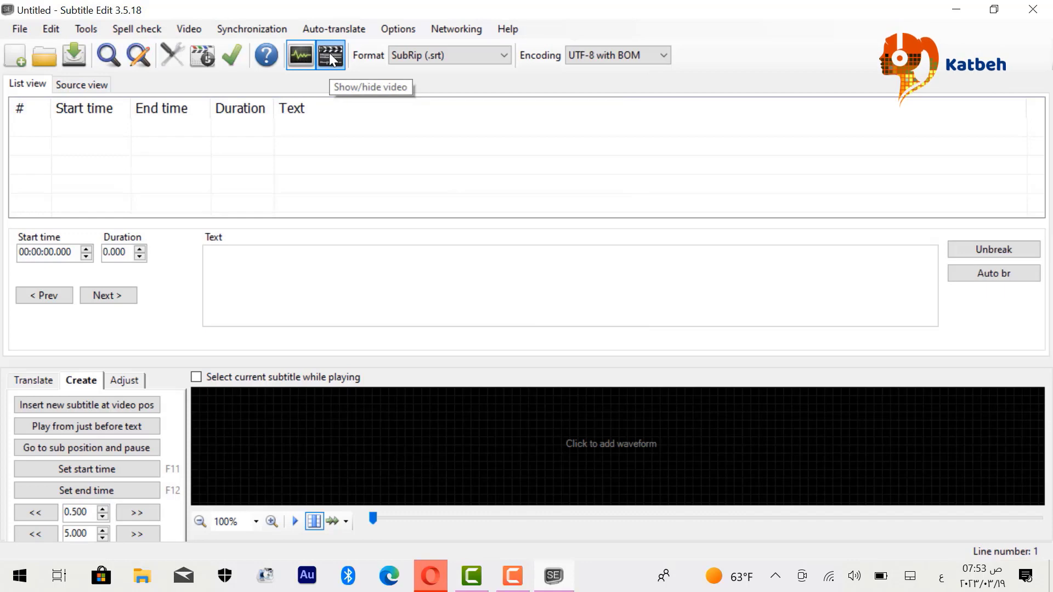
left_click(331, 58)
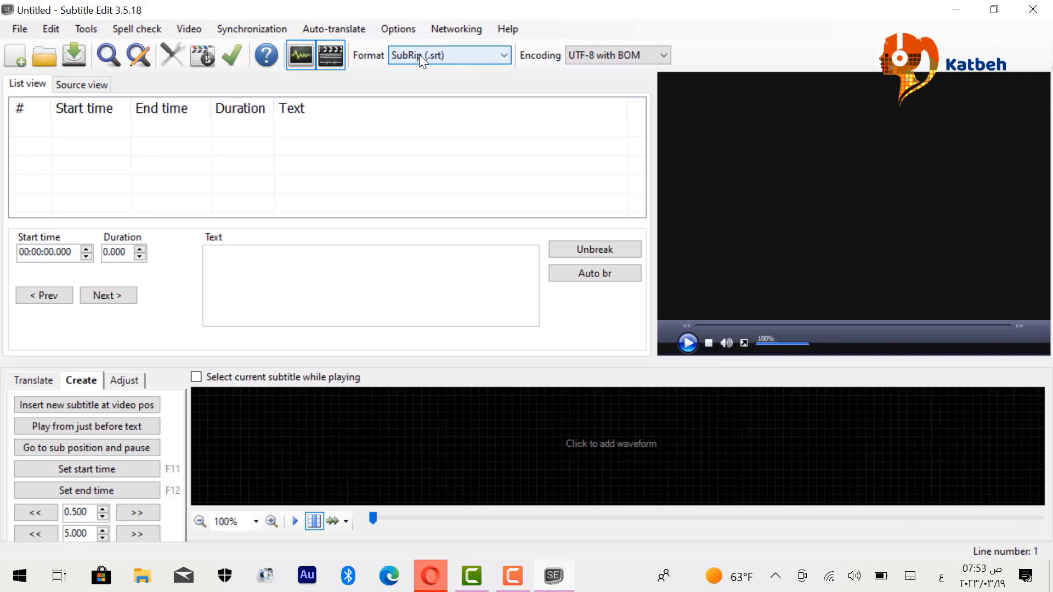
- Review the subtitle formats, choosing SubRip (.srt), and look through the available text encodings without picking another one
left_click(503, 53)
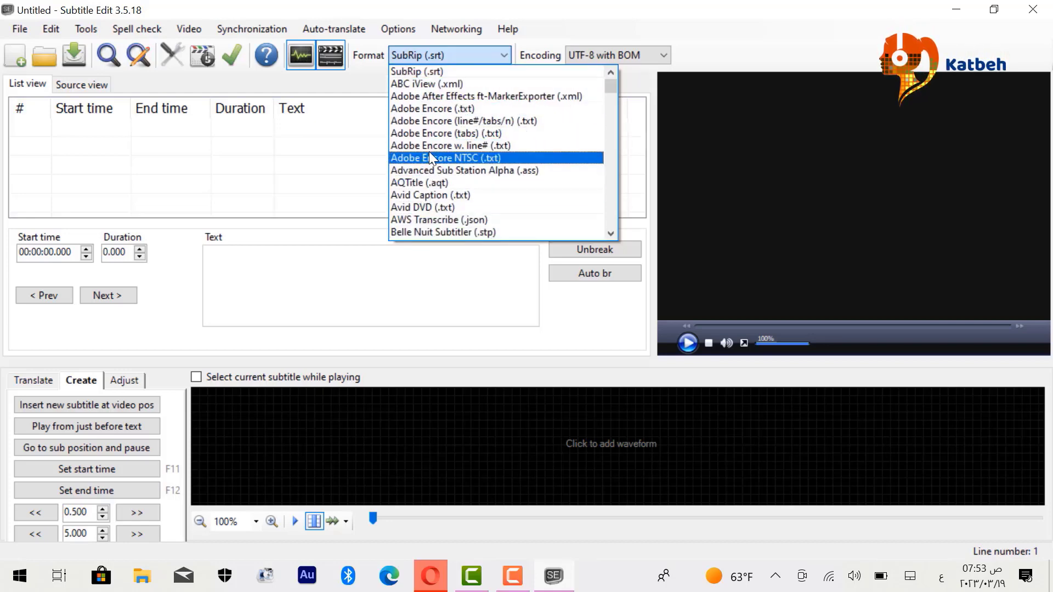
left_click(431, 70)
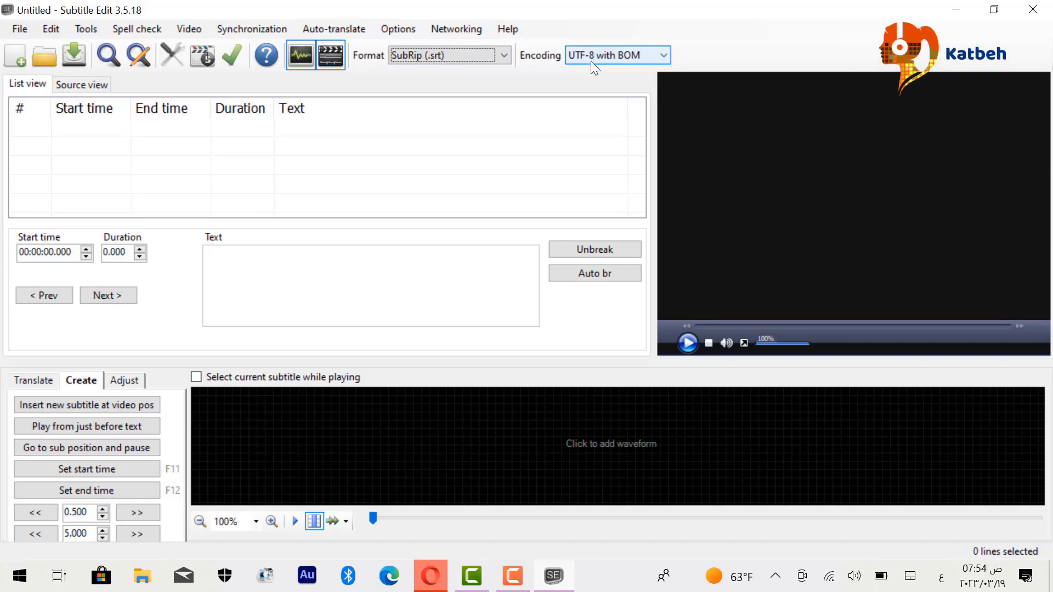
left_click(662, 56)
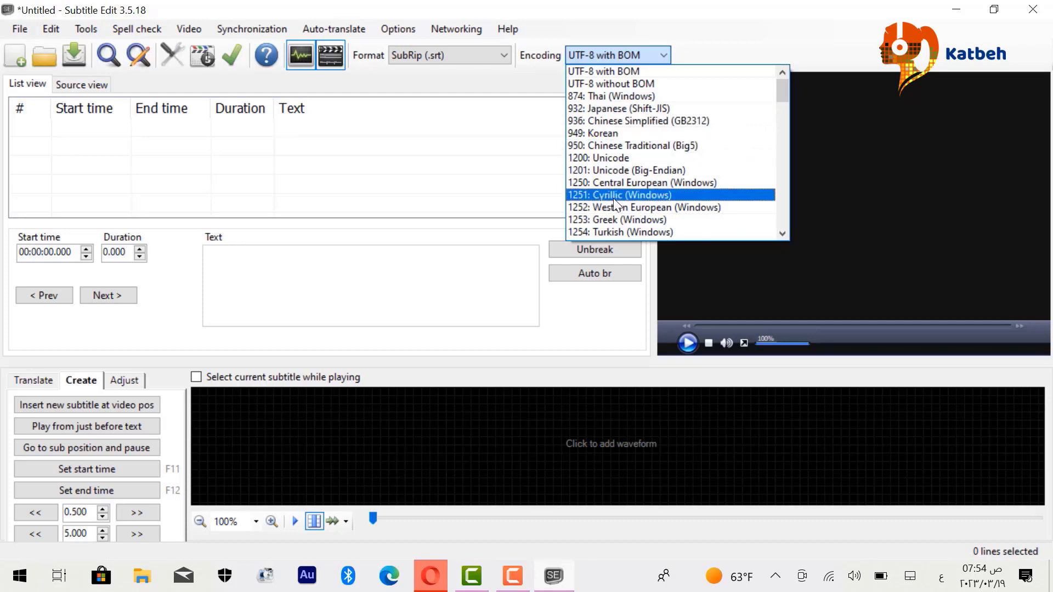
left_click(454, 187)
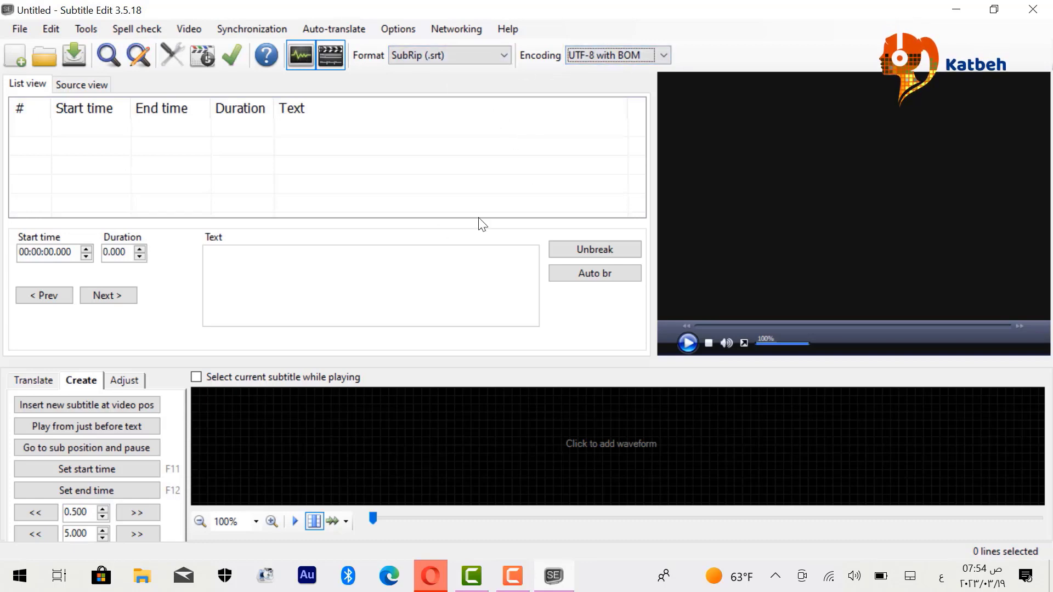
- Change the interface language to Français
left_click(396, 30)
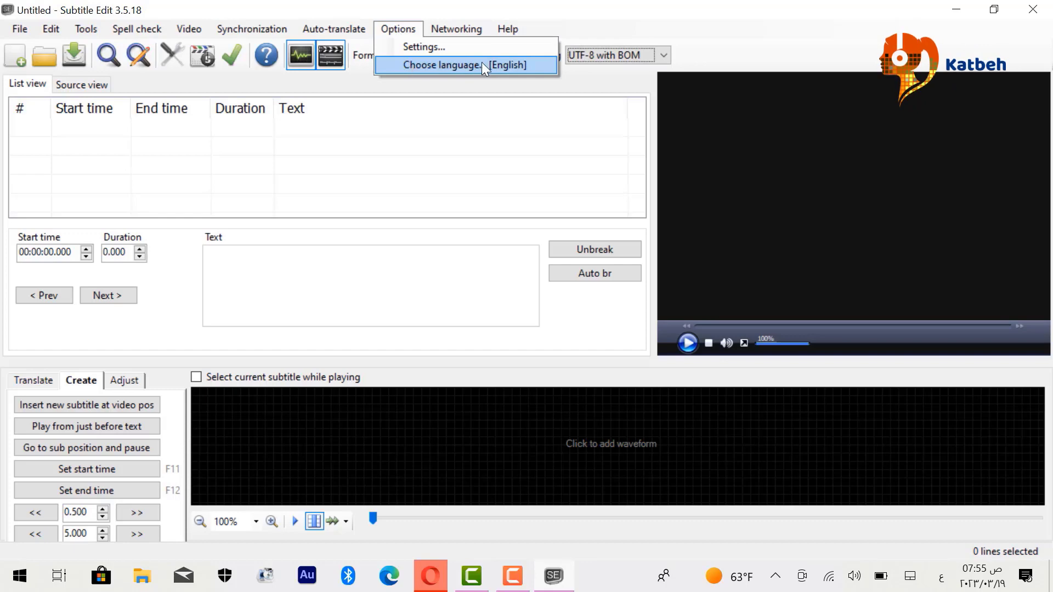
key("Escape")
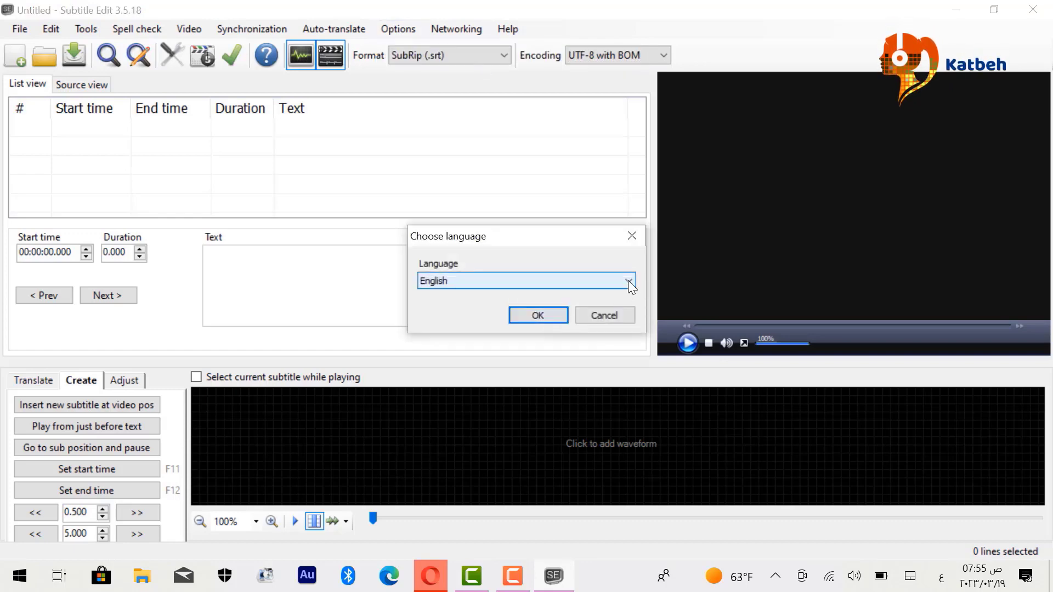
left_click(629, 282)
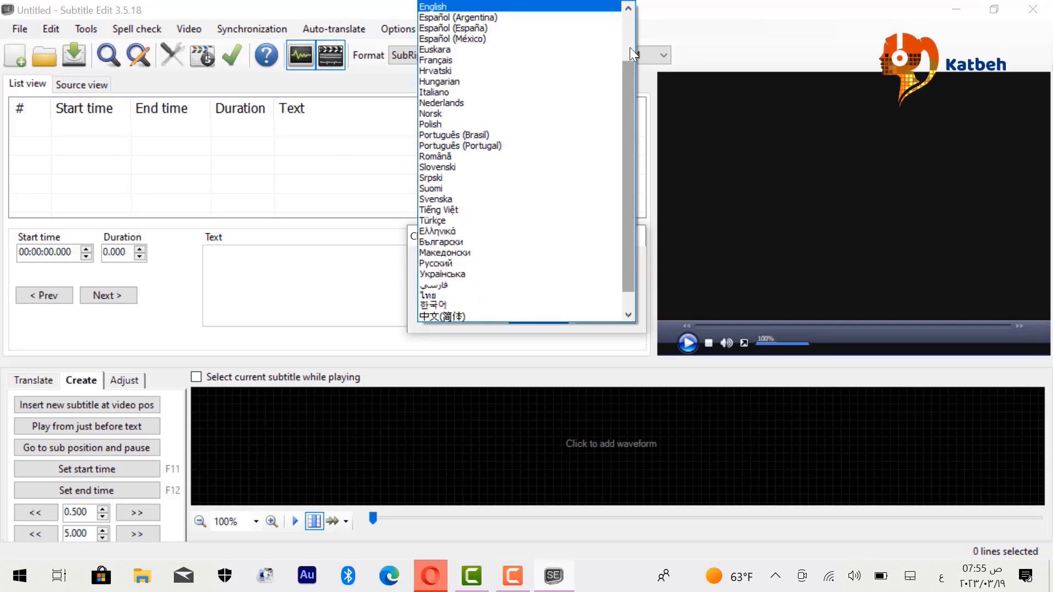
left_click(630, 22)
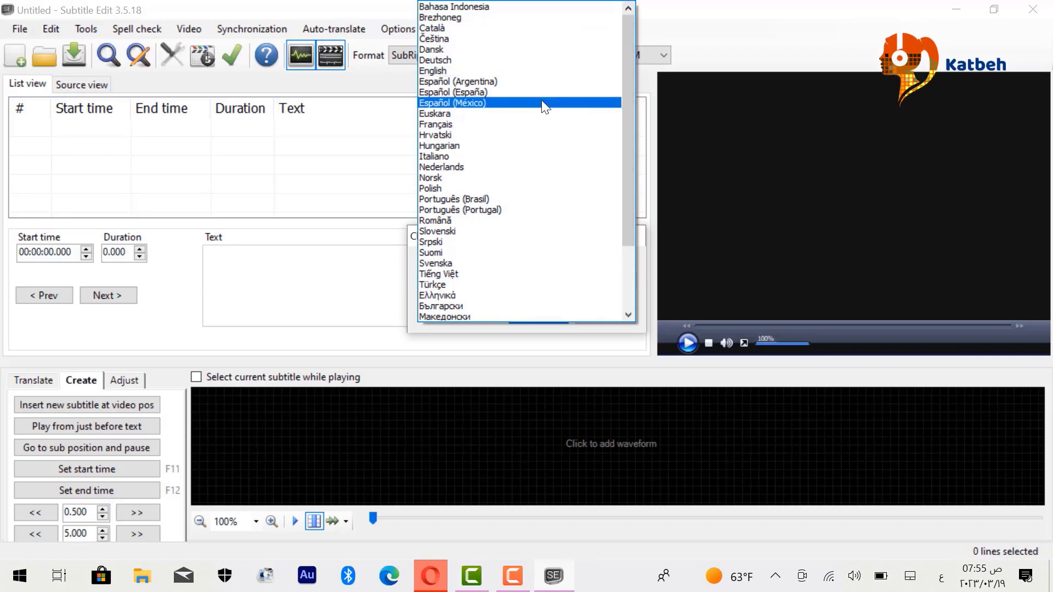
left_click(628, 314)
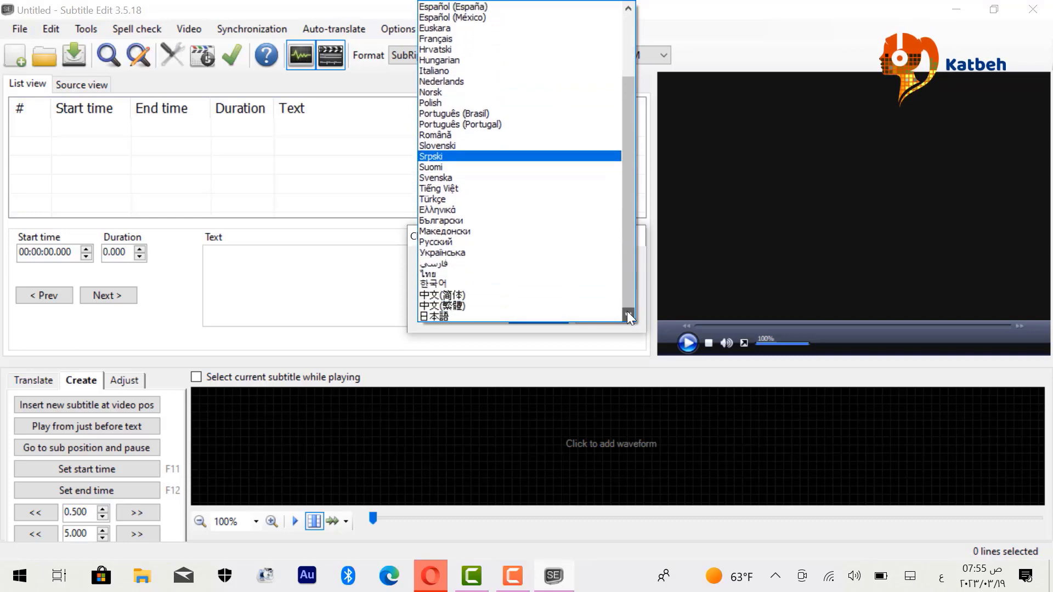
left_click(432, 38)
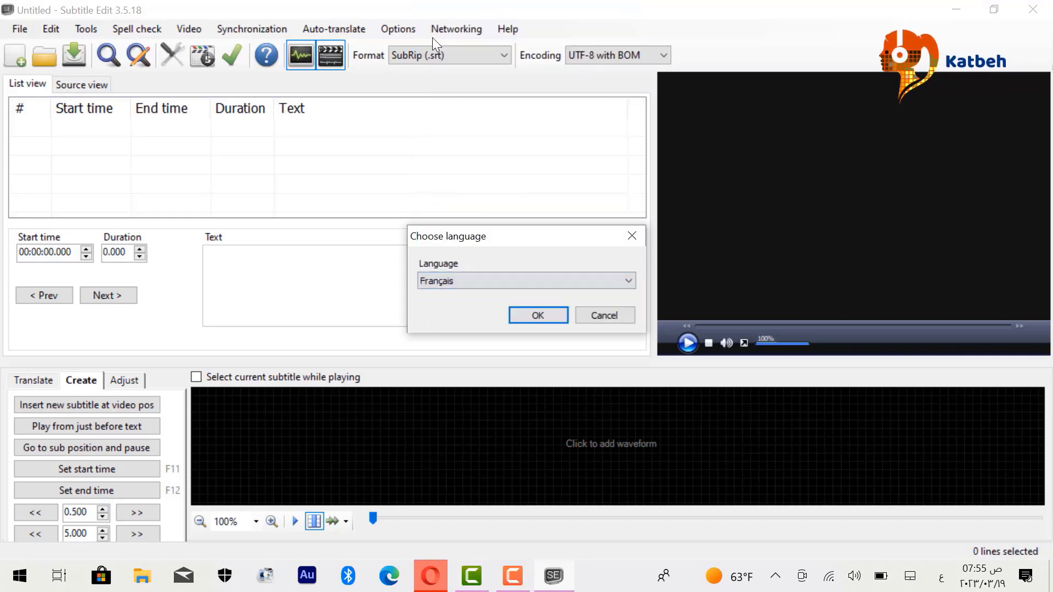
left_click(527, 320)
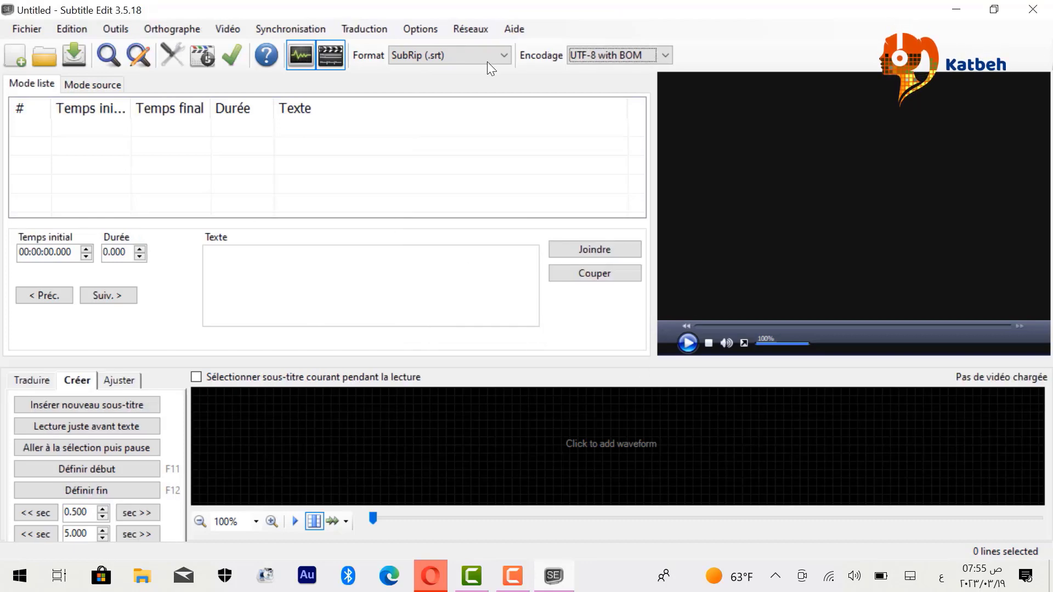
- Change the interface language back to English
left_click(423, 30)
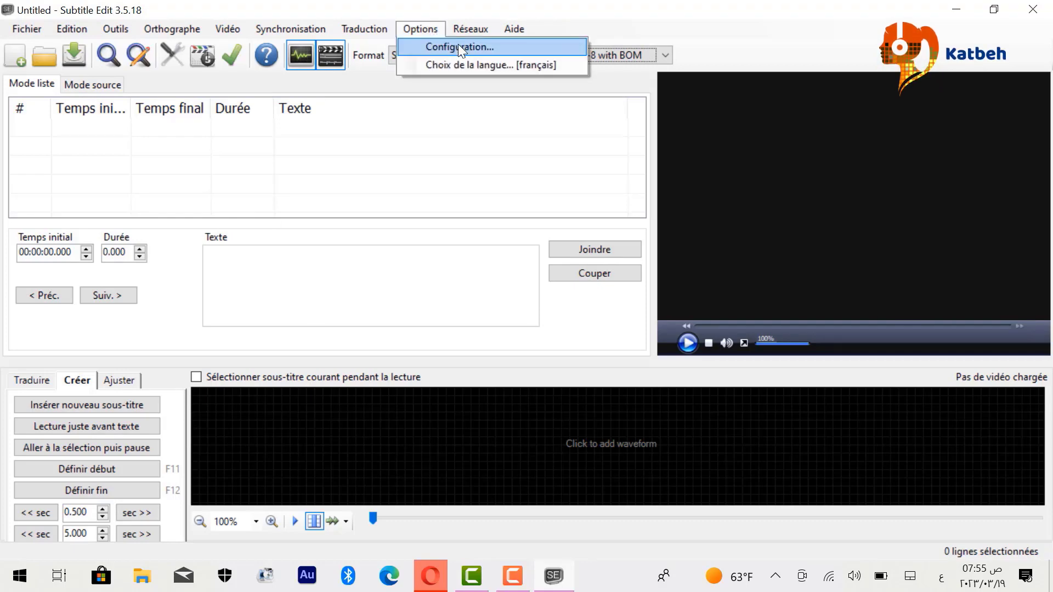
left_click(467, 65)
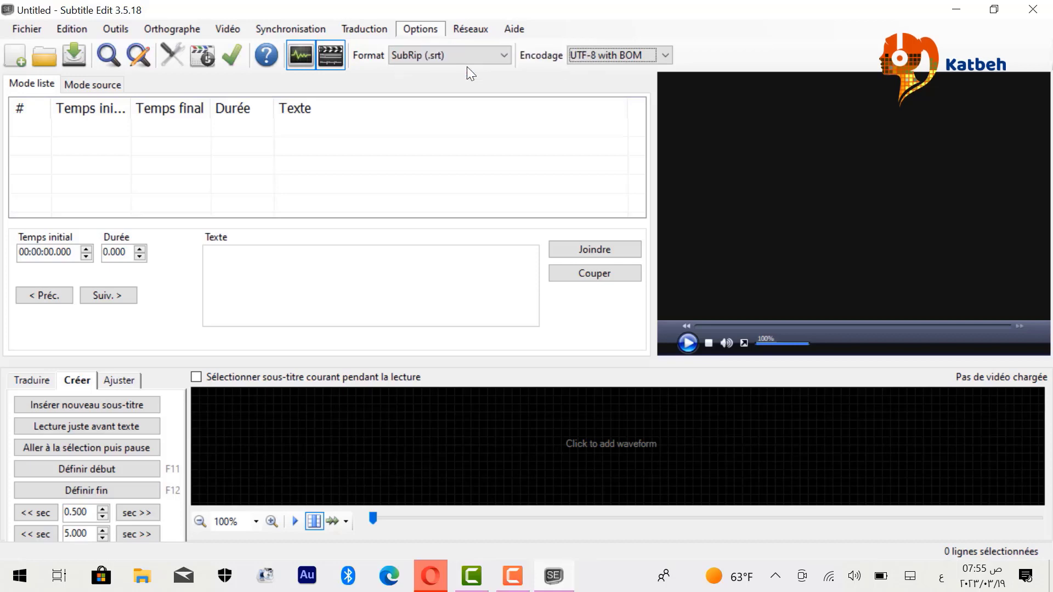
left_click(631, 281)
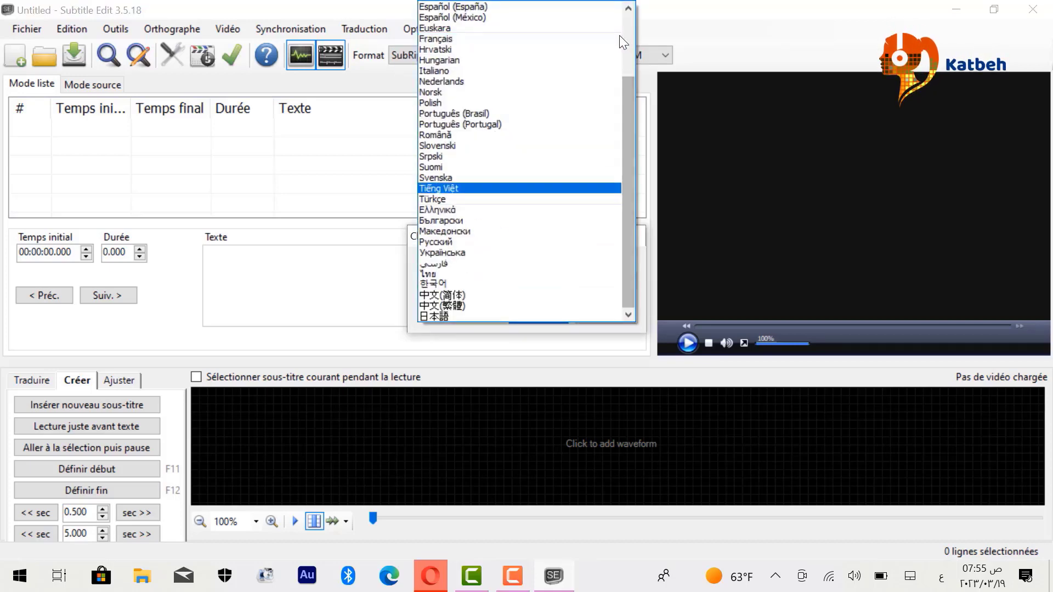
scroll(631, 23, "up", 3)
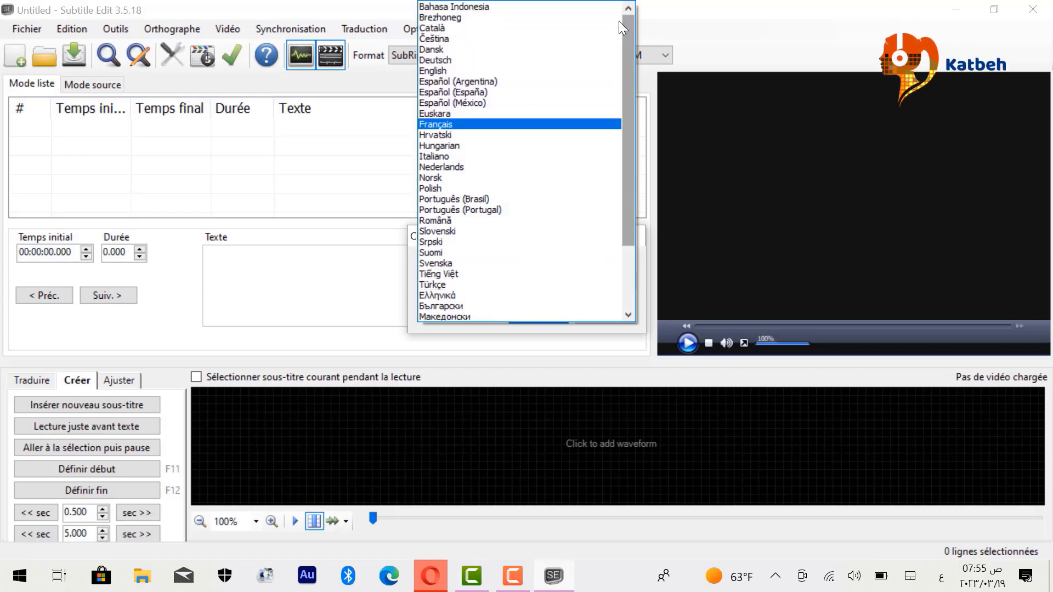
left_click(629, 315)
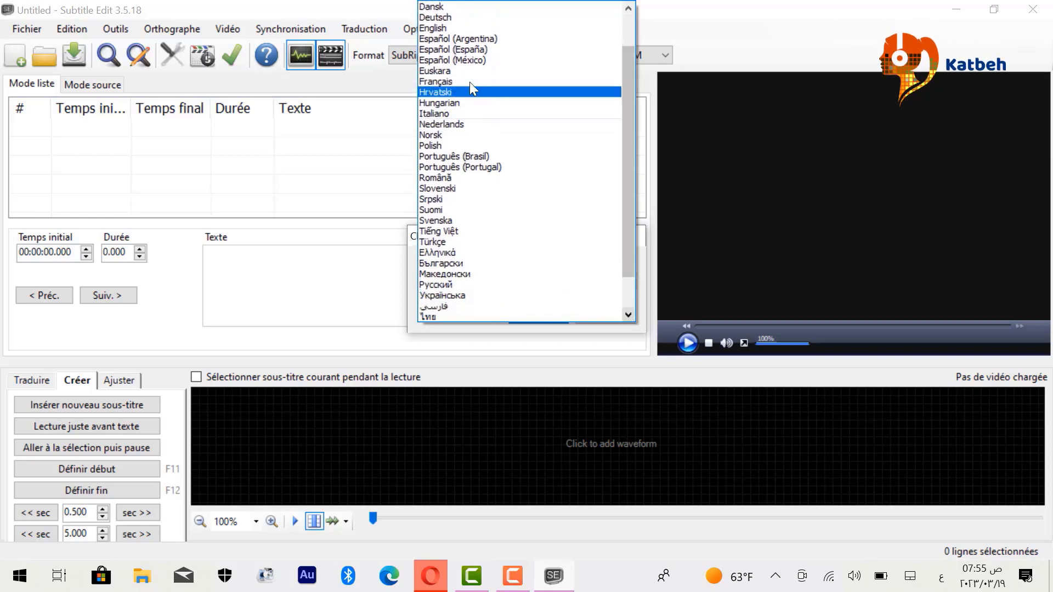
left_click(449, 28)
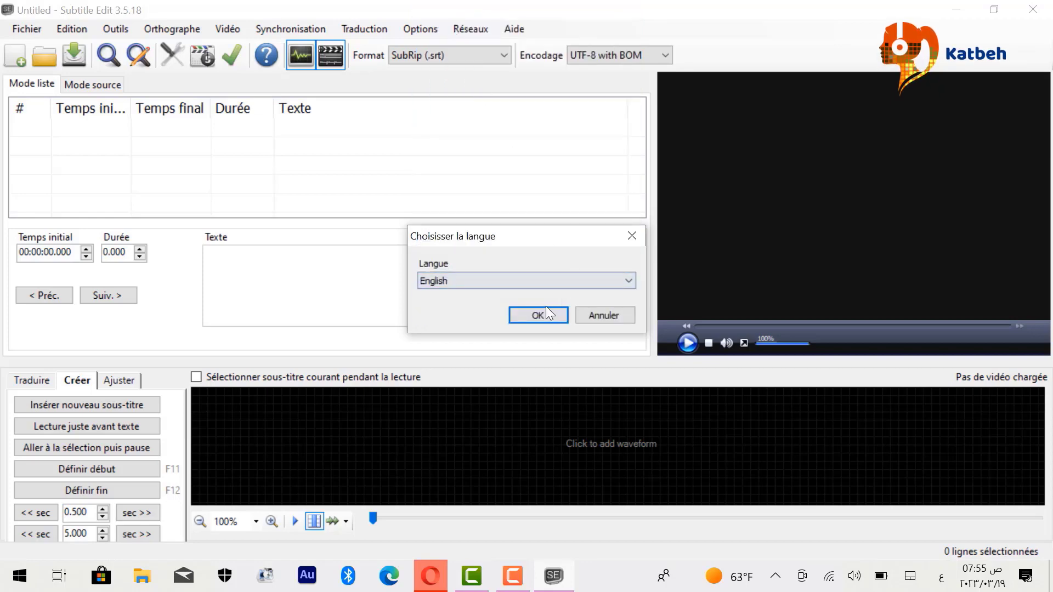
left_click(532, 312)
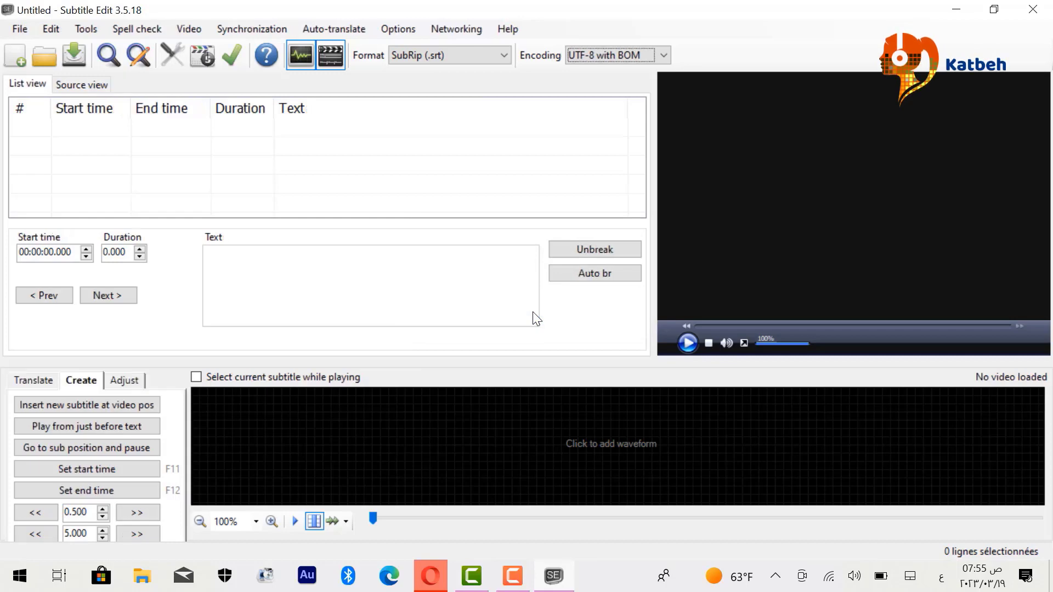
- Set the maximum length of a single subtitle line to 37 in the general settings
left_click(400, 29)
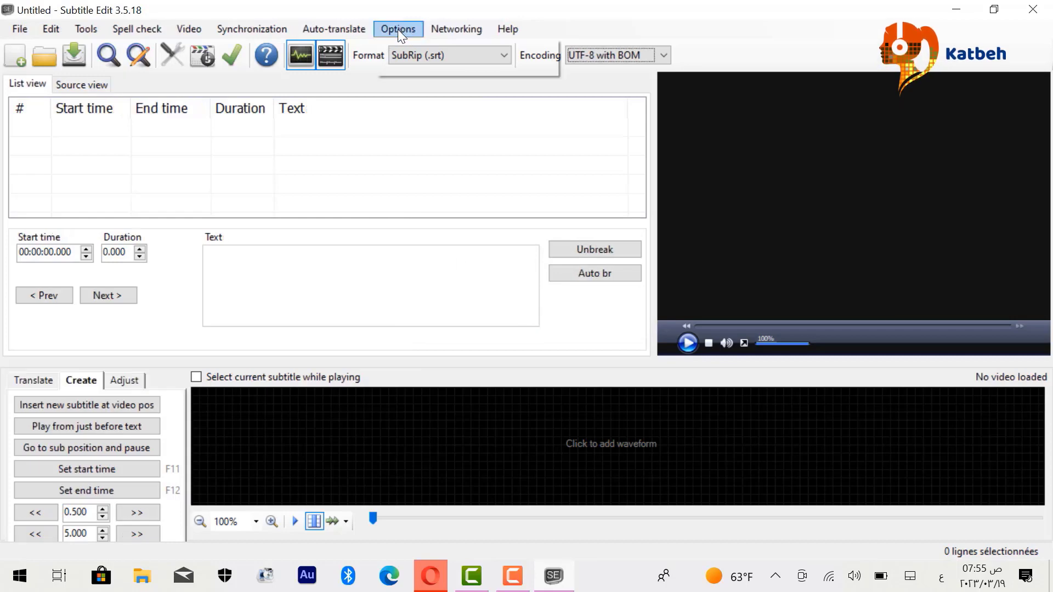
left_click(424, 47)
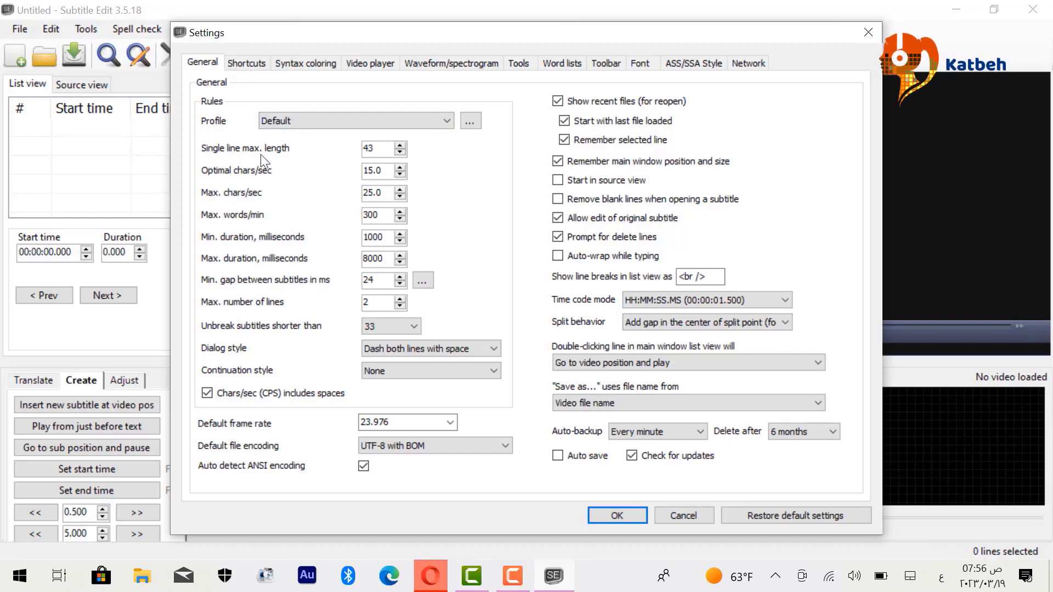
double_click(374, 149)
type("37")
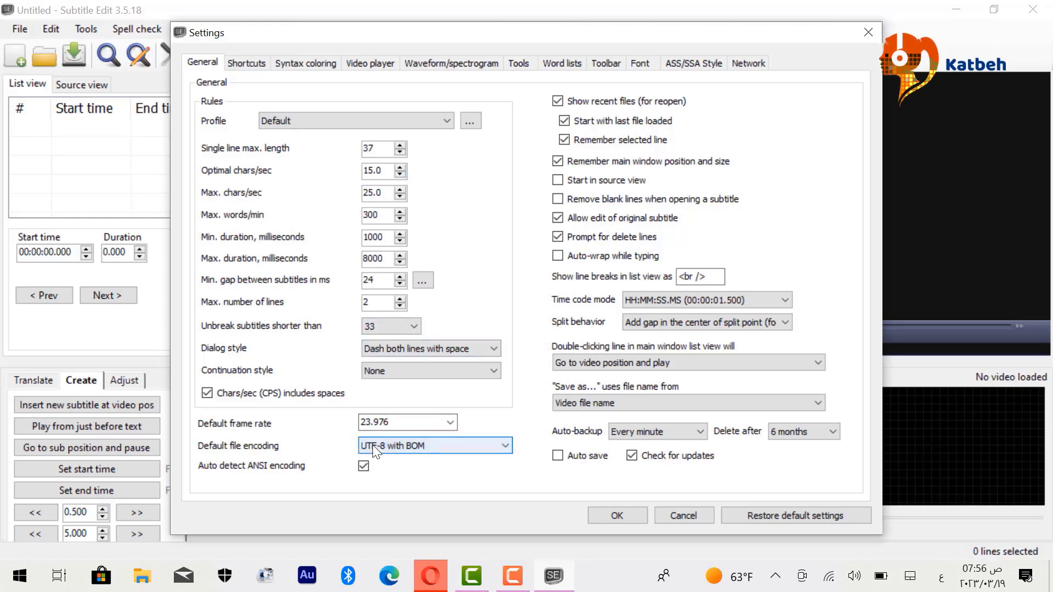
- Review the default file encoding, auto-backup interval and backup deletion choices, keeping UTF-8 with BOM, Every minute and 6 months
left_click(506, 447)
left_click(503, 442)
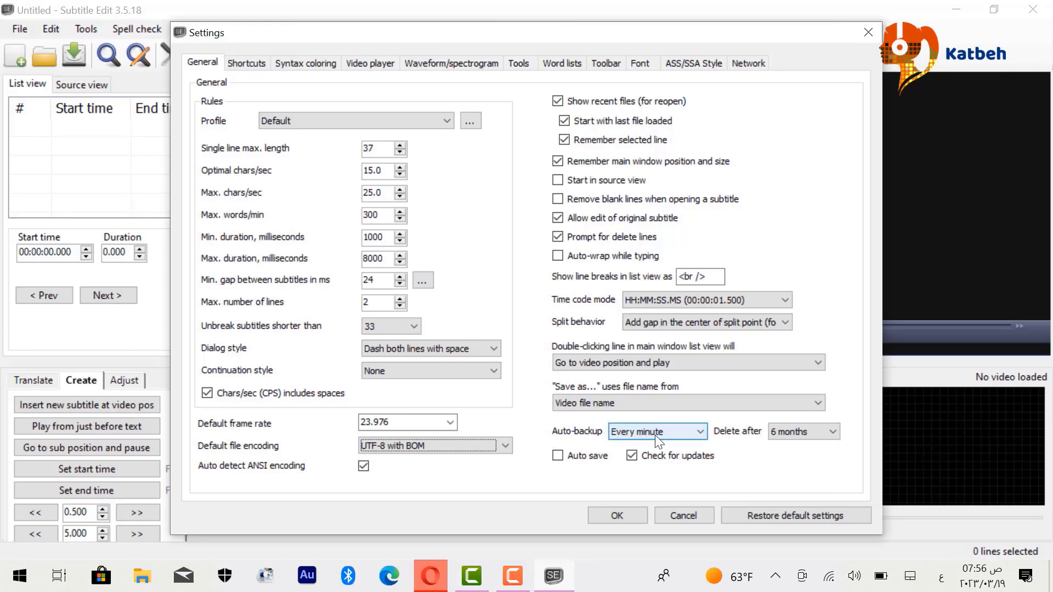
left_click(701, 431)
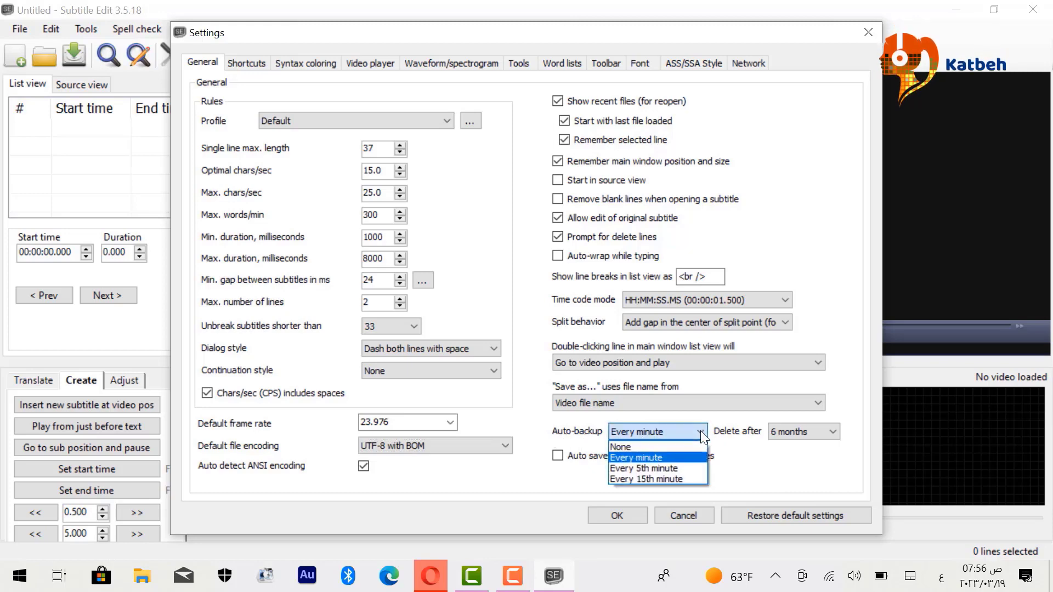
left_click(700, 432)
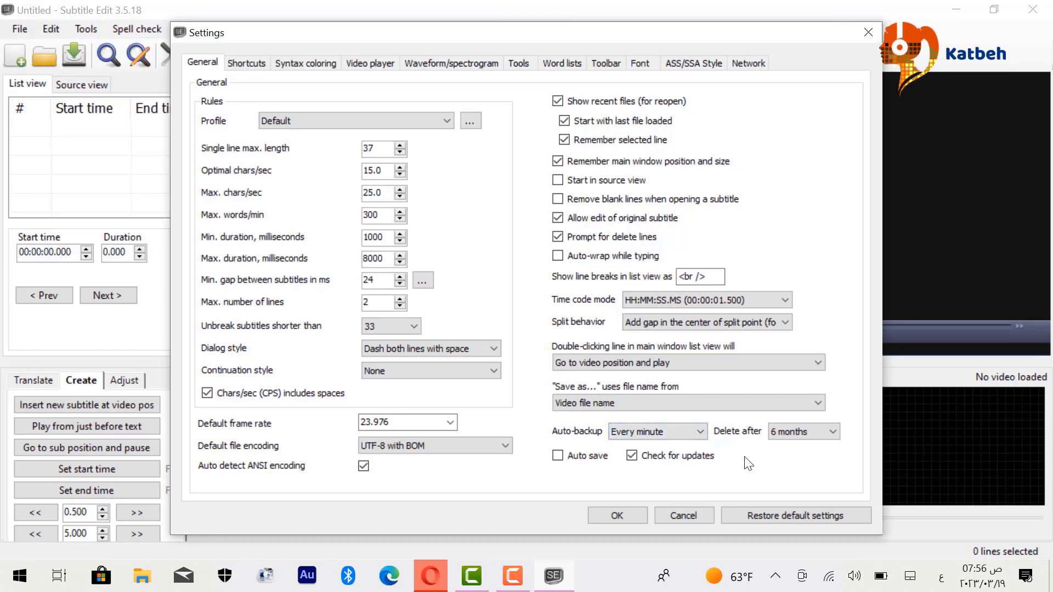
left_click(833, 431)
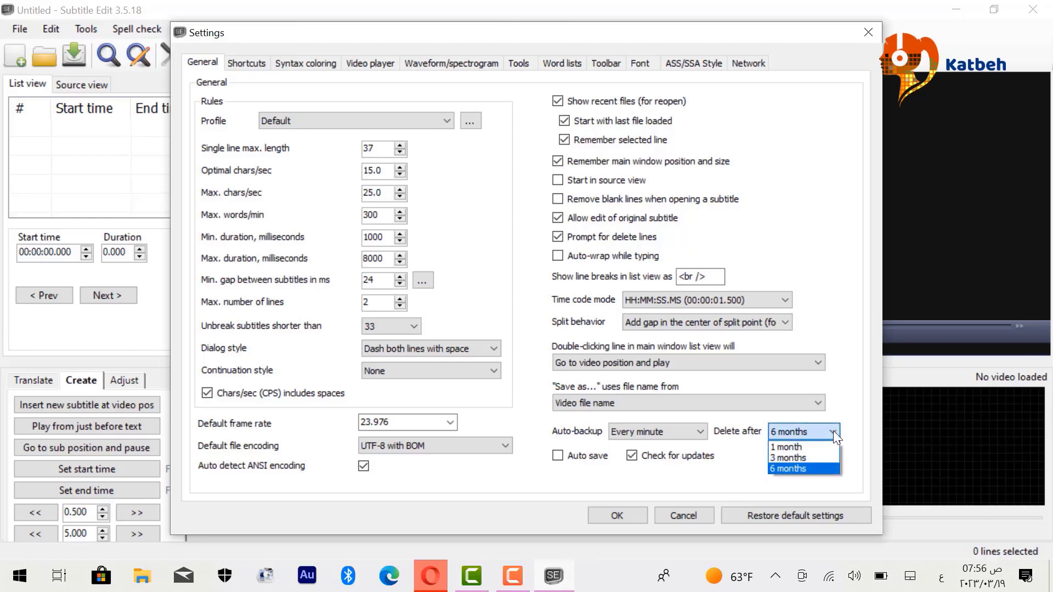
left_click(777, 469)
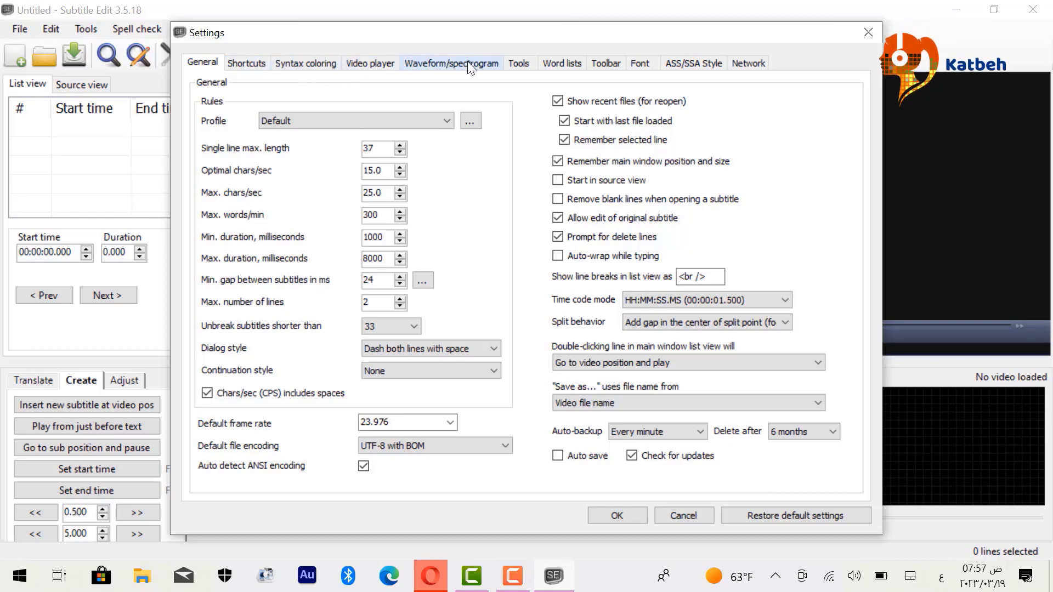
- Look through the subtitle font choices in the font settings, keeping Tahoma, and save the settings
left_click(640, 65)
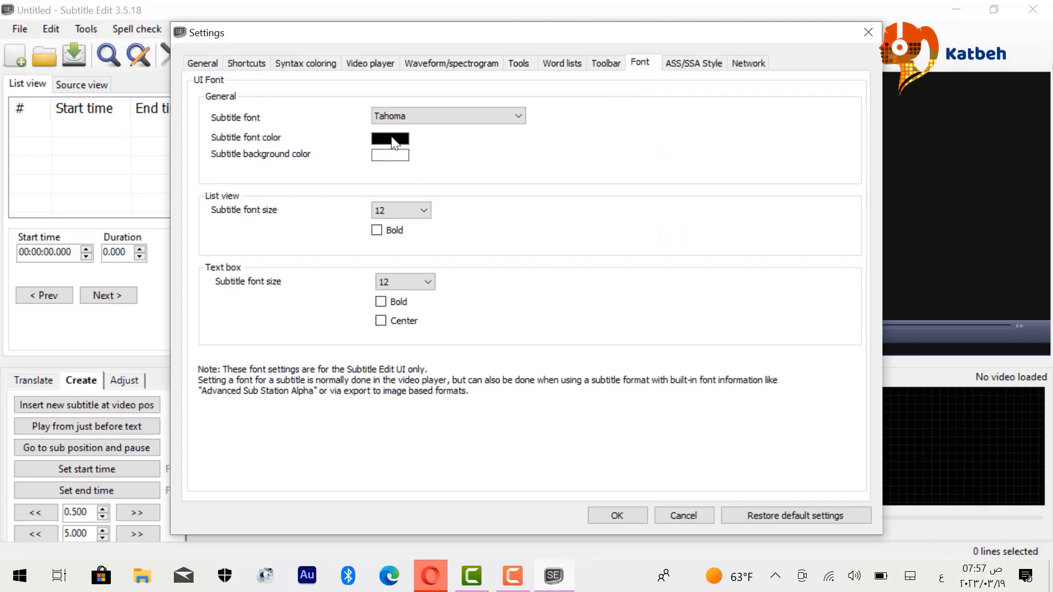
left_click(518, 117)
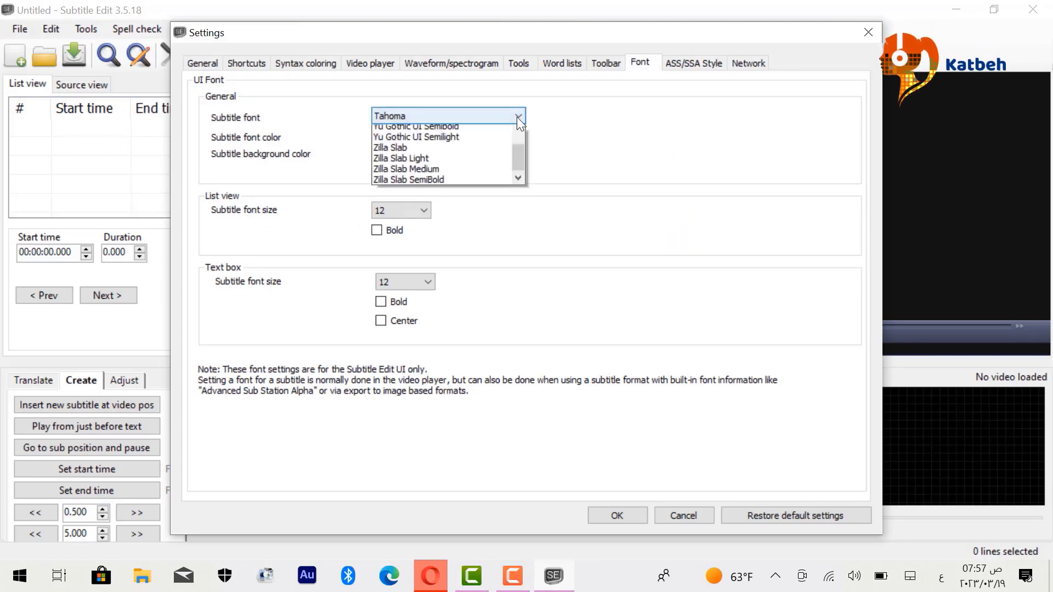
left_click(517, 117)
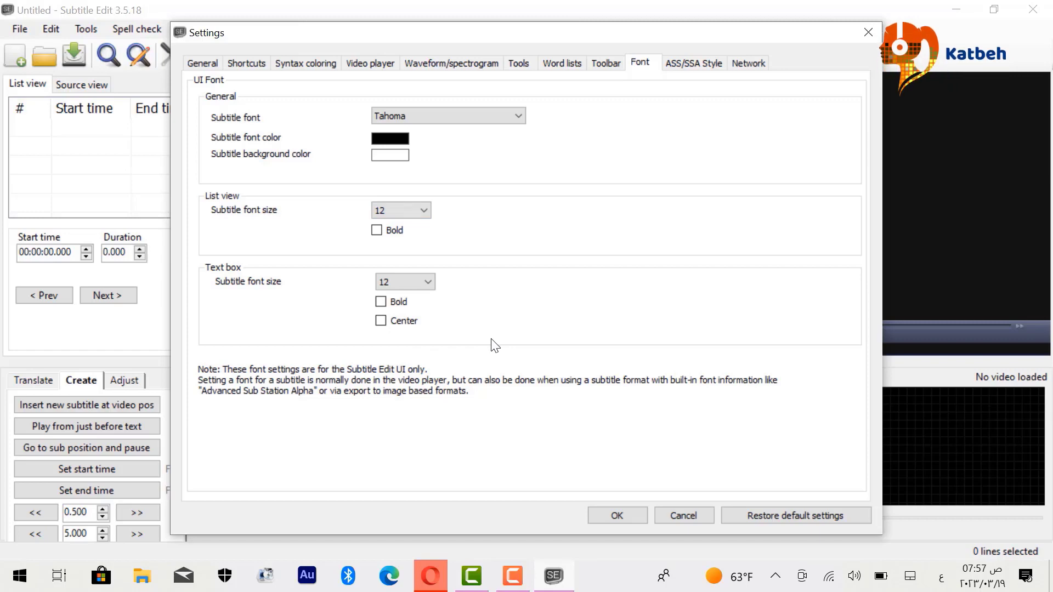
left_click(616, 515)
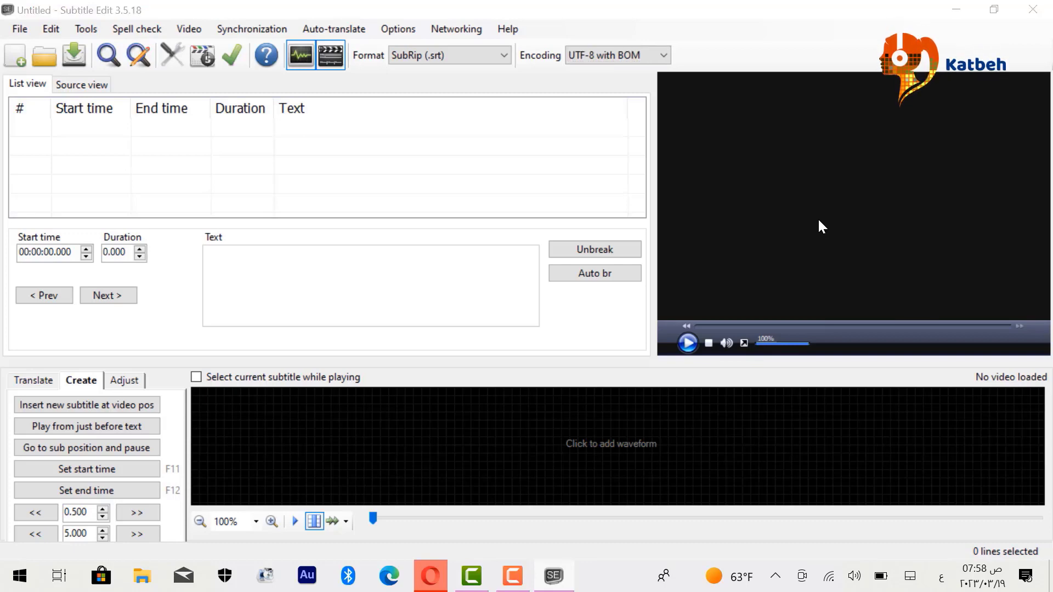
- Load the Piano.mp4 video from the desktop into the video player
left_click(819, 221)
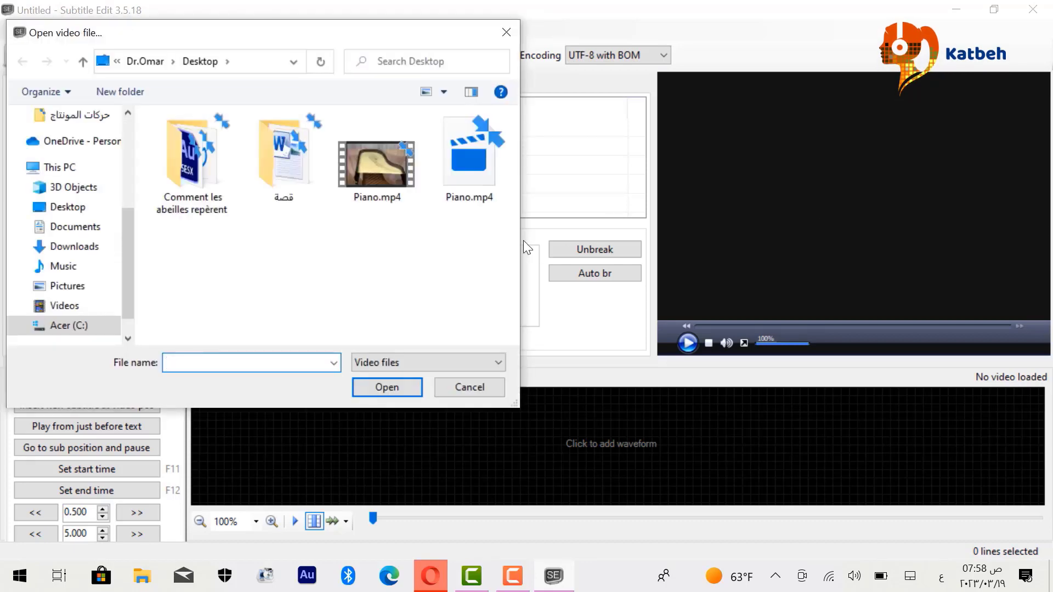
left_click(476, 389)
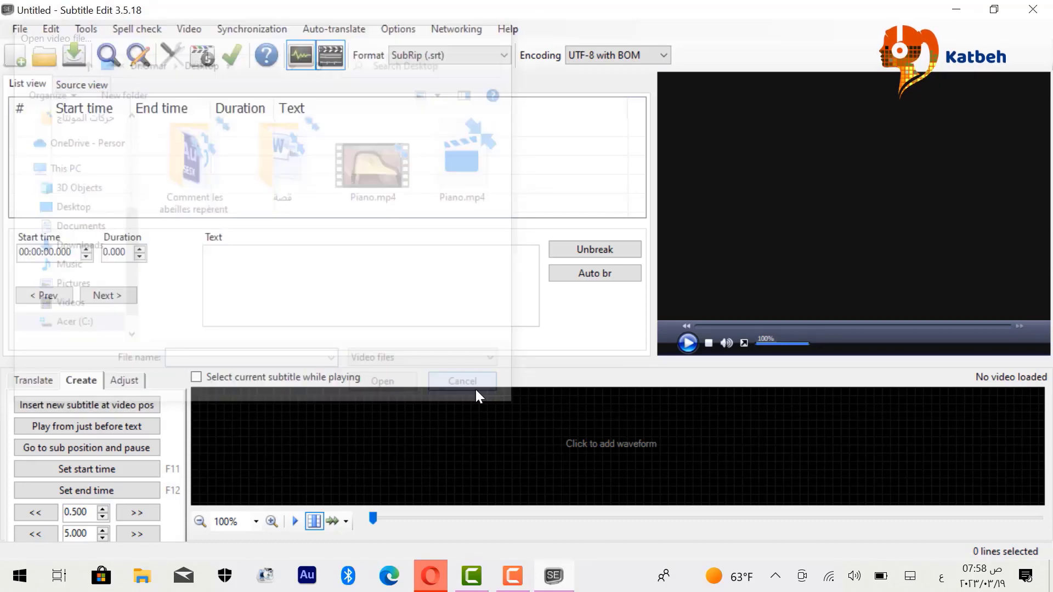
left_click(956, 9)
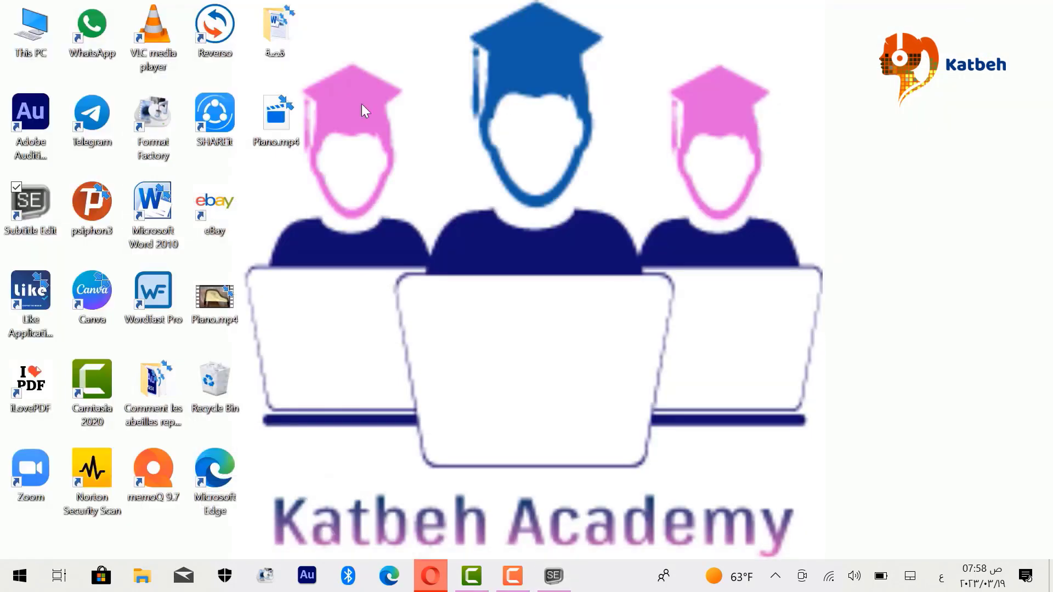
left_click(280, 110)
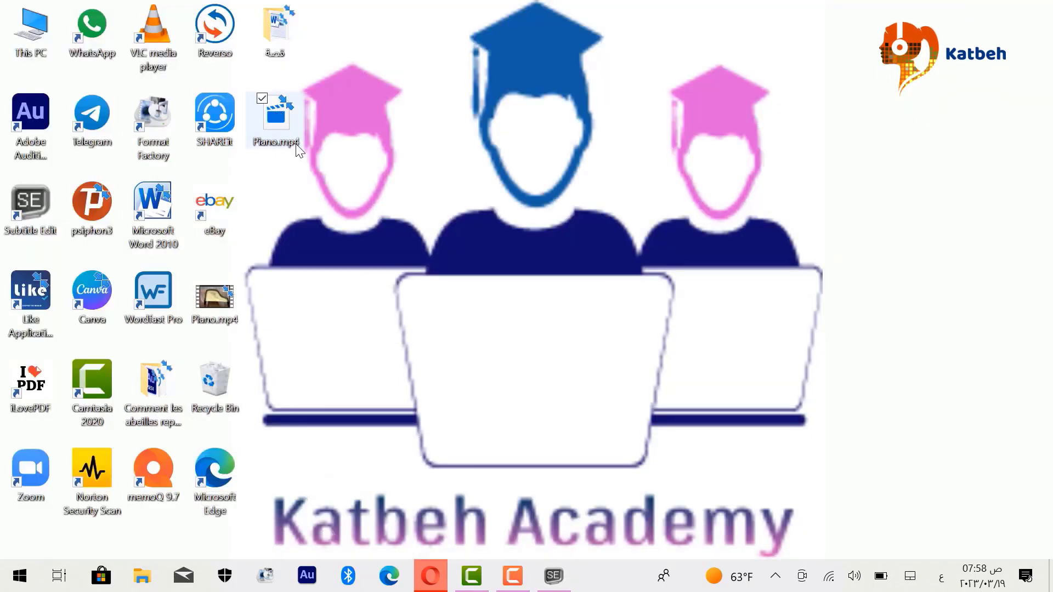
left_click_drag(298, 151, 736, 209)
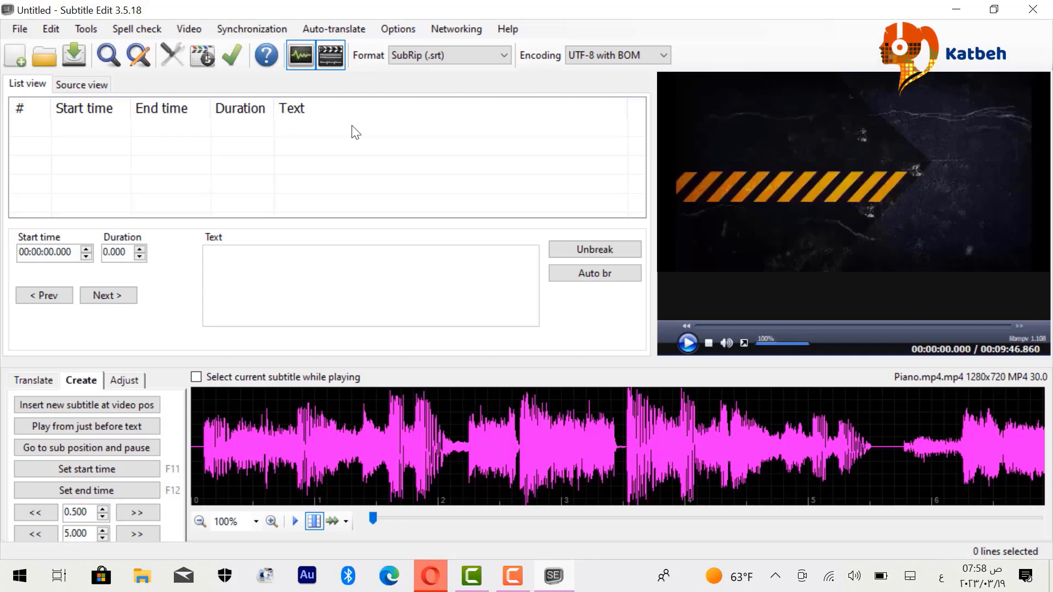
left_click(191, 27)
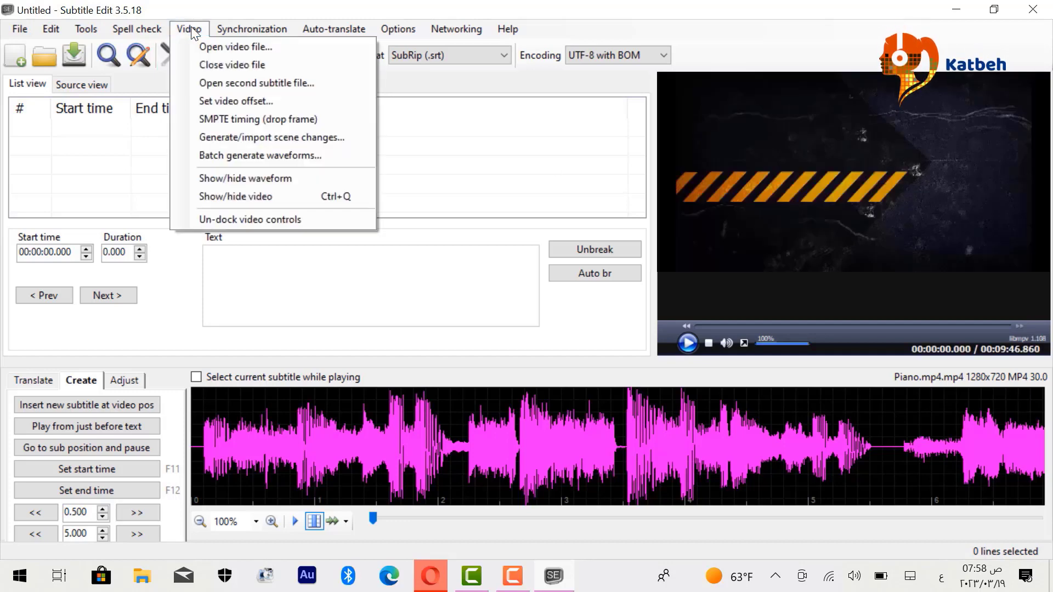
left_click(223, 46)
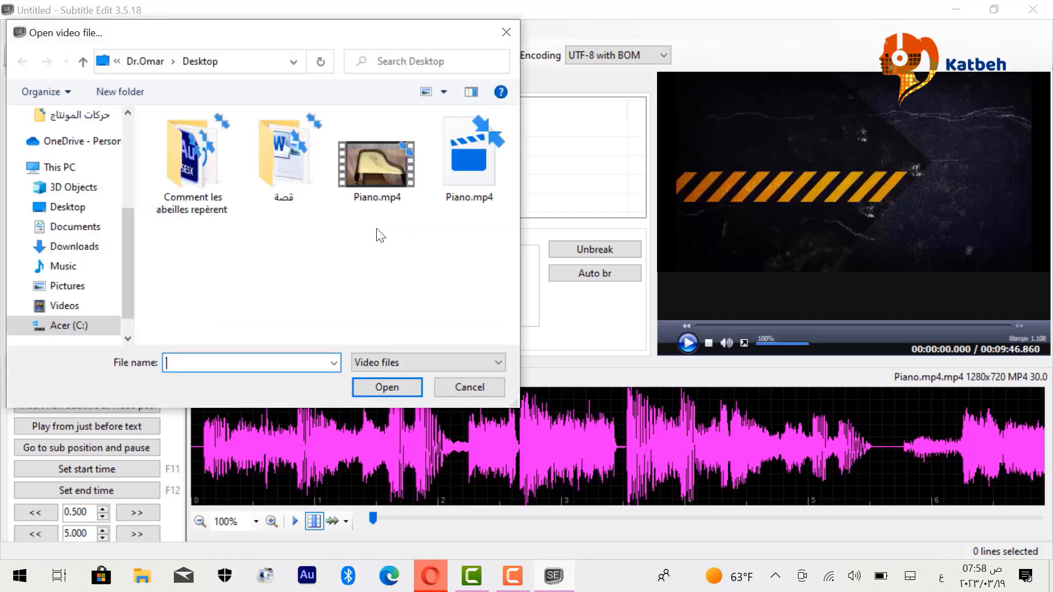
left_click(478, 387)
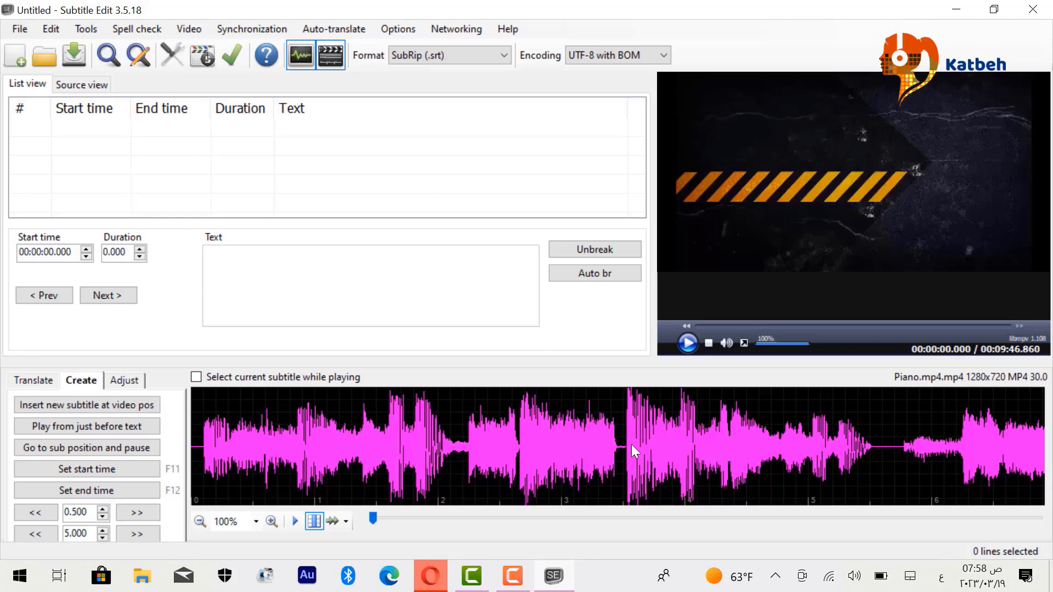
- Move the playback position to about 3.3 seconds and set the waveform color to yellow in the waveform appearance settings
left_click(600, 443)
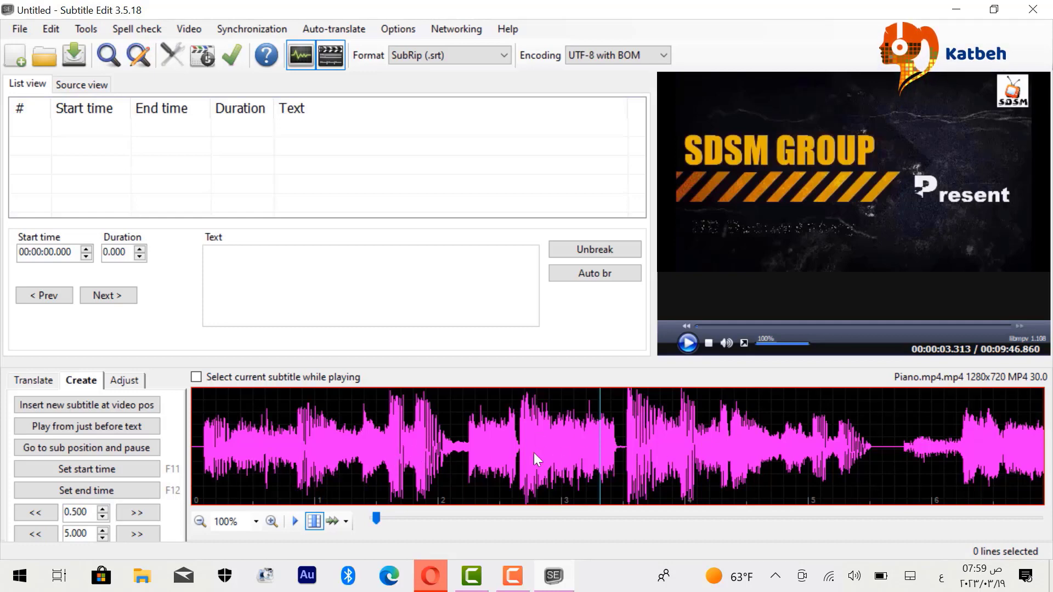
left_click(394, 27)
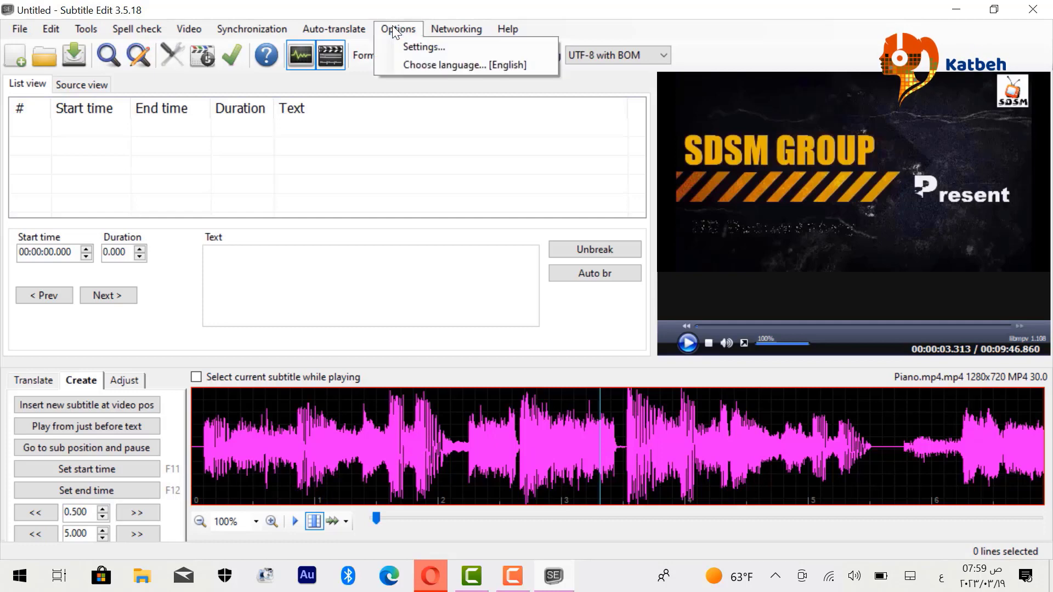
left_click(429, 48)
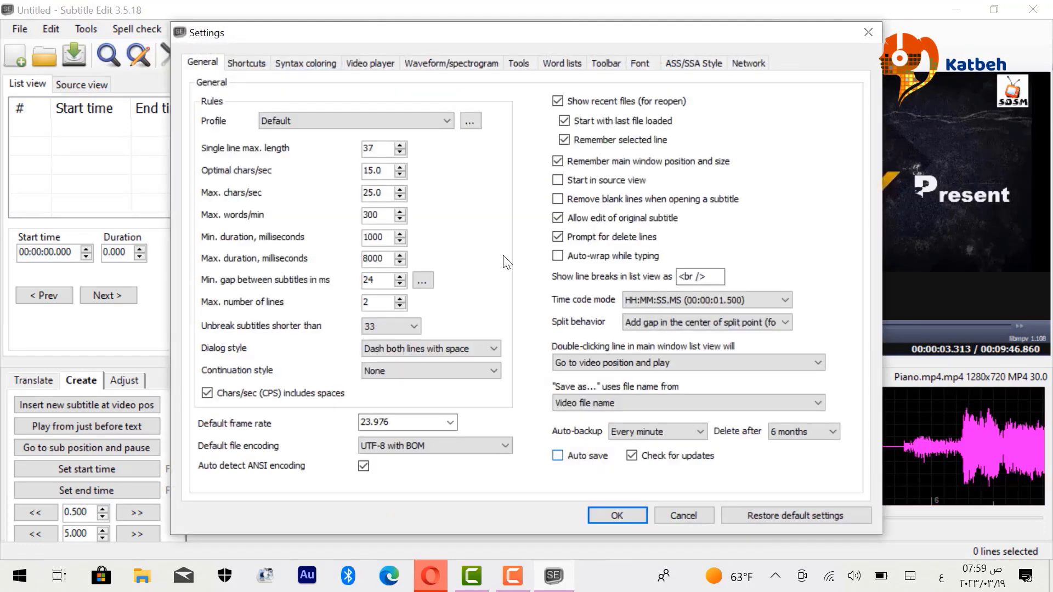
left_click(442, 65)
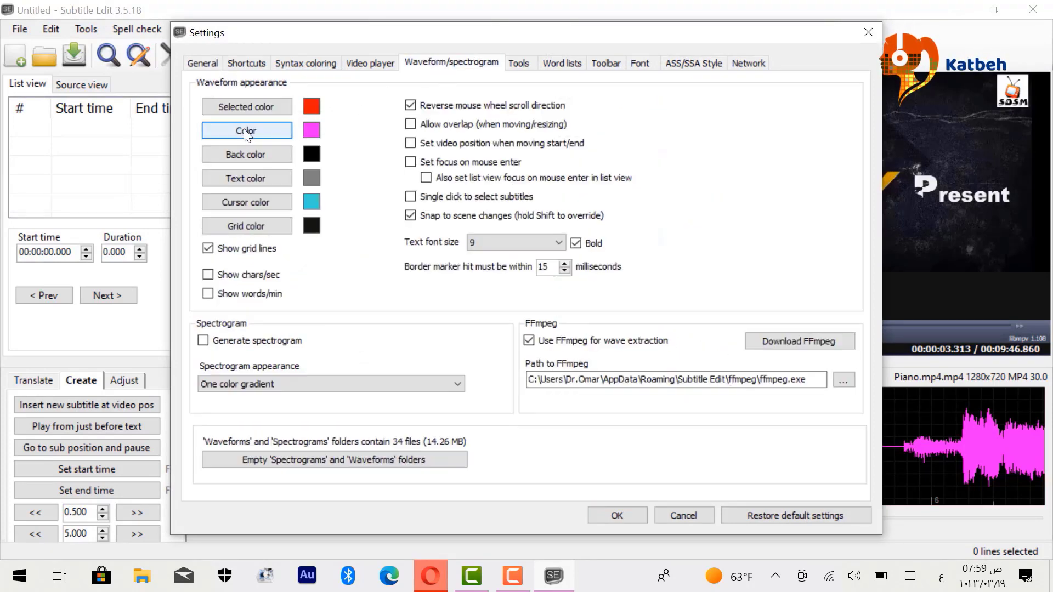
left_click(310, 129)
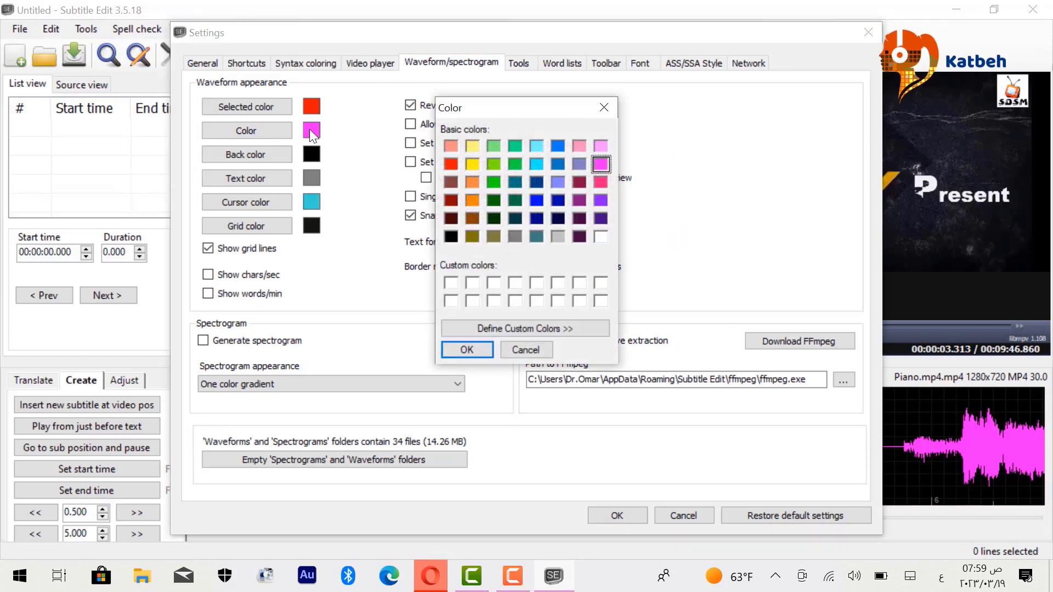
left_click(473, 163)
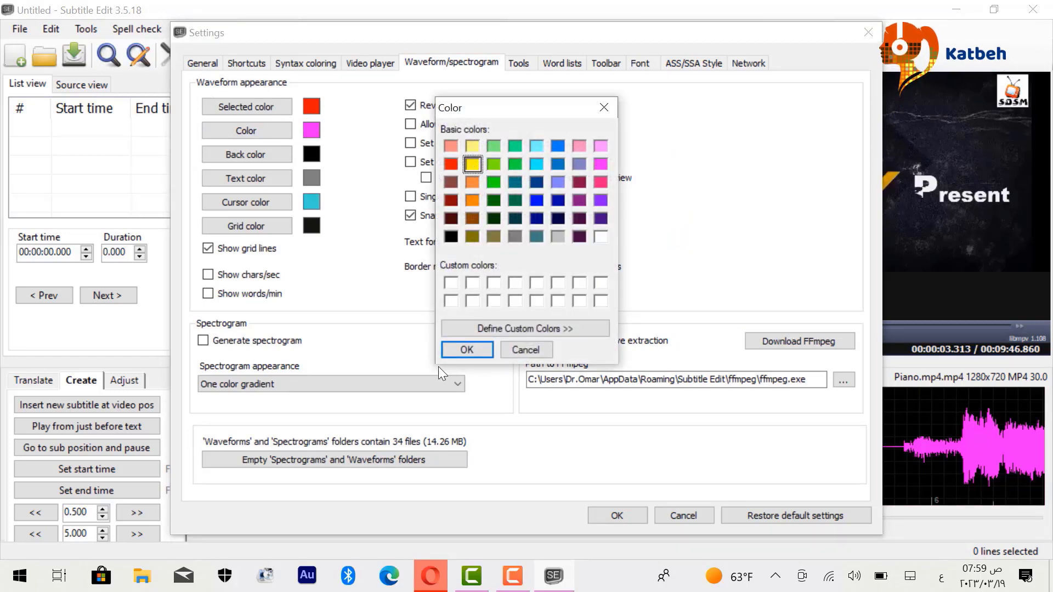
left_click(466, 350)
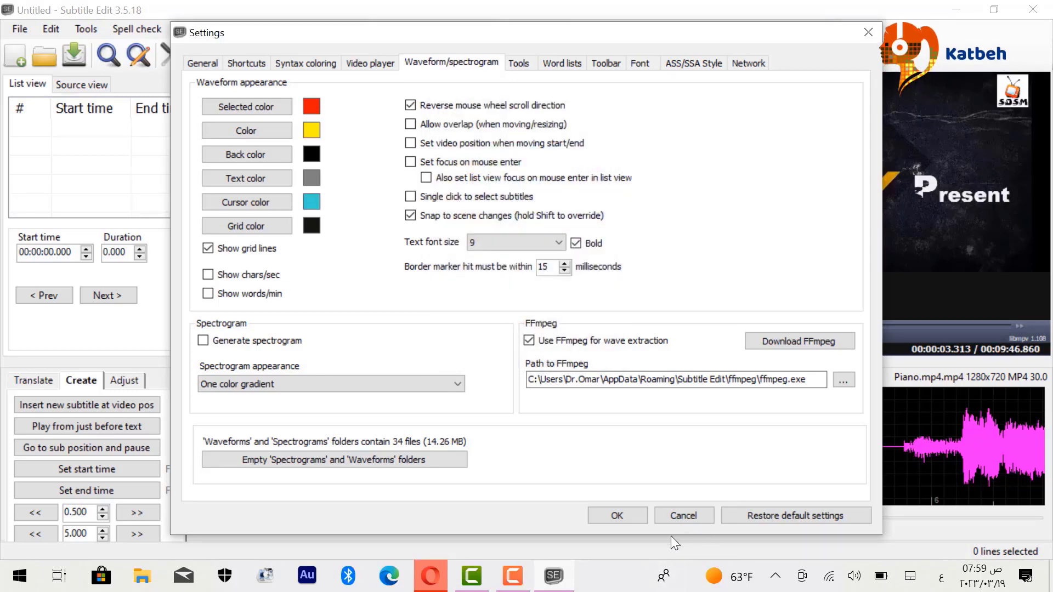
left_click(613, 516)
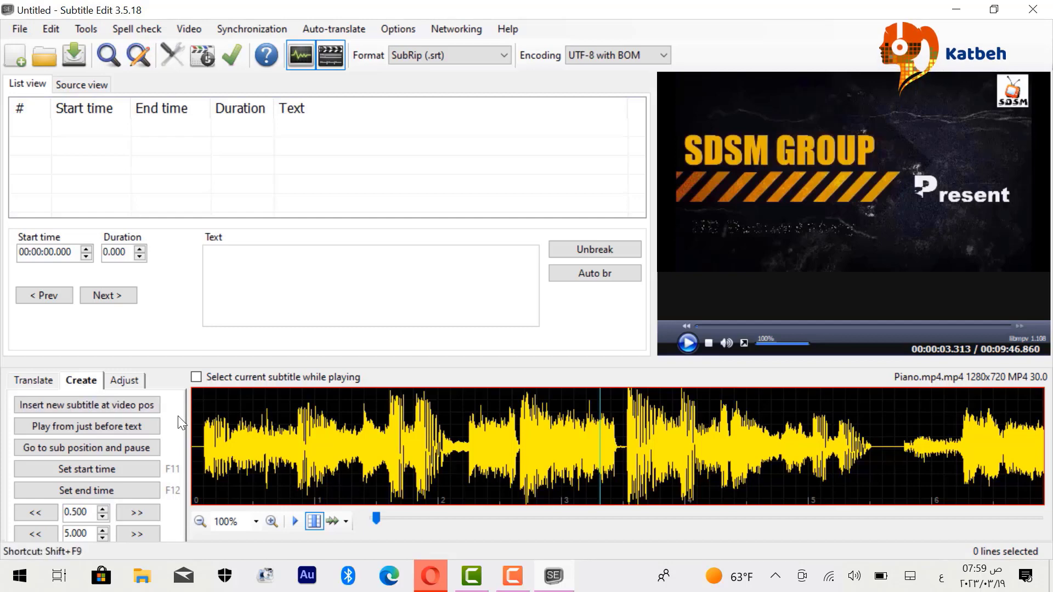
- Find where the speech starts in the video and insert a new subtitle at about 5.86 seconds
left_click(687, 343)
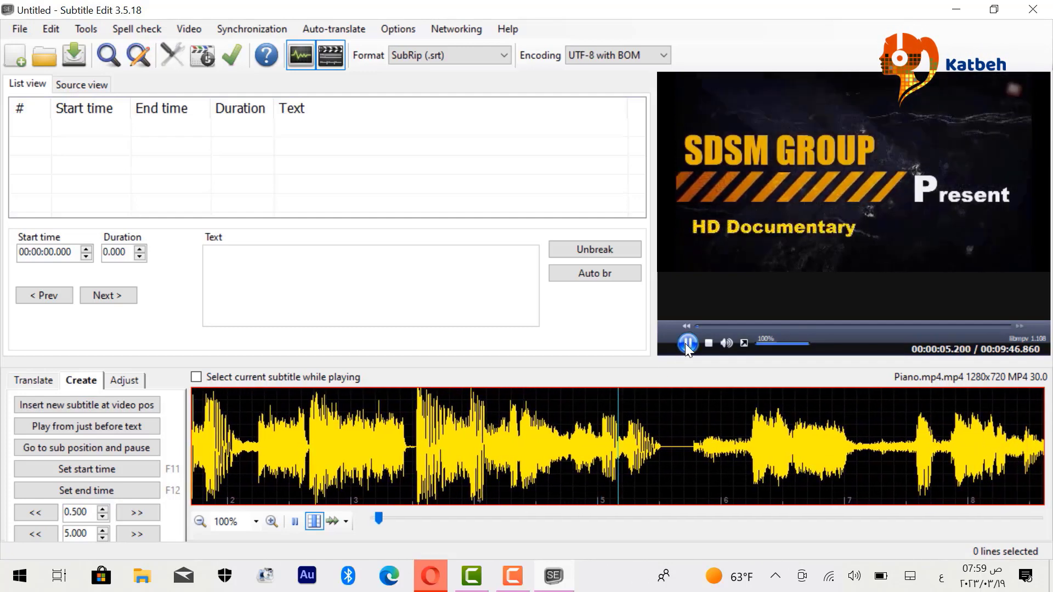
left_click(686, 344)
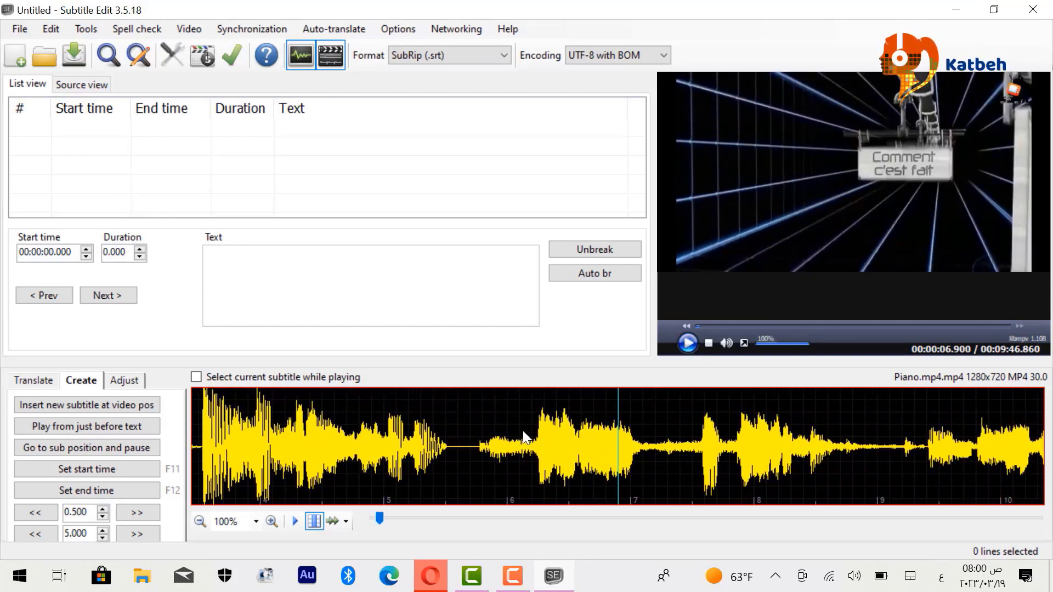
left_click(473, 446)
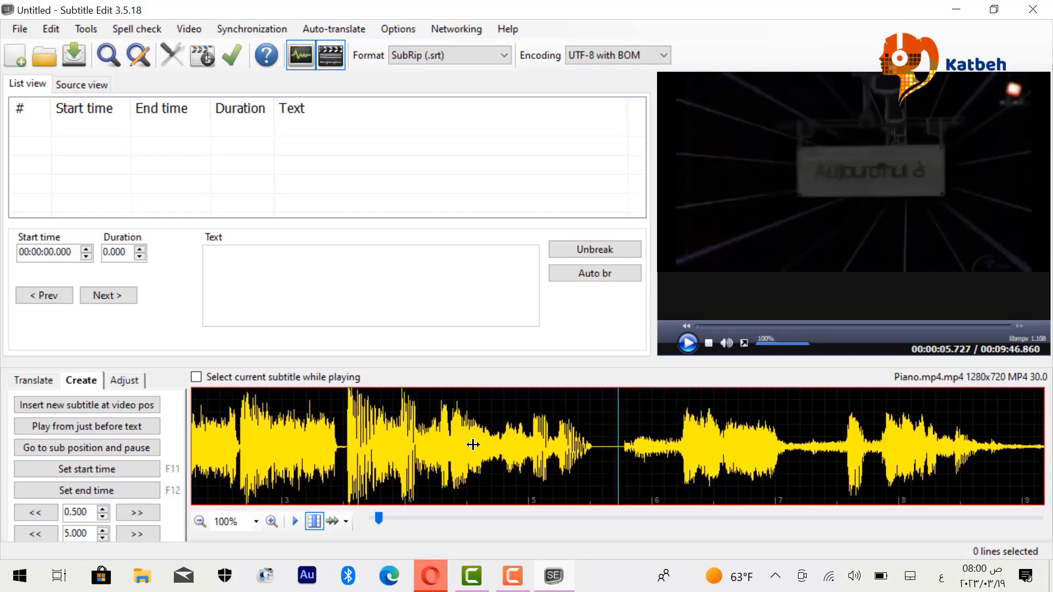
left_click(687, 344)
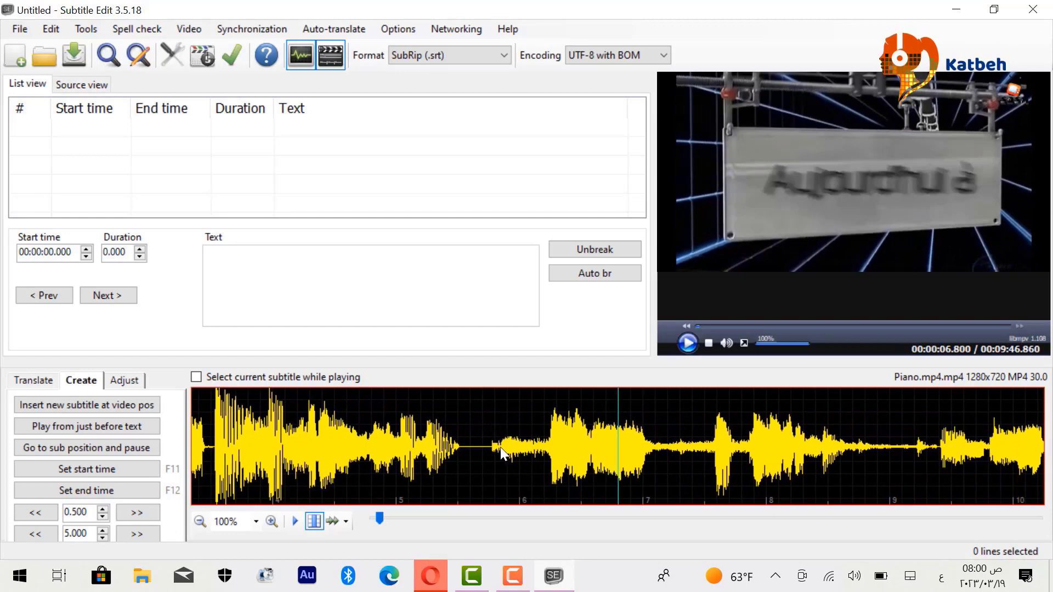
left_click(502, 450)
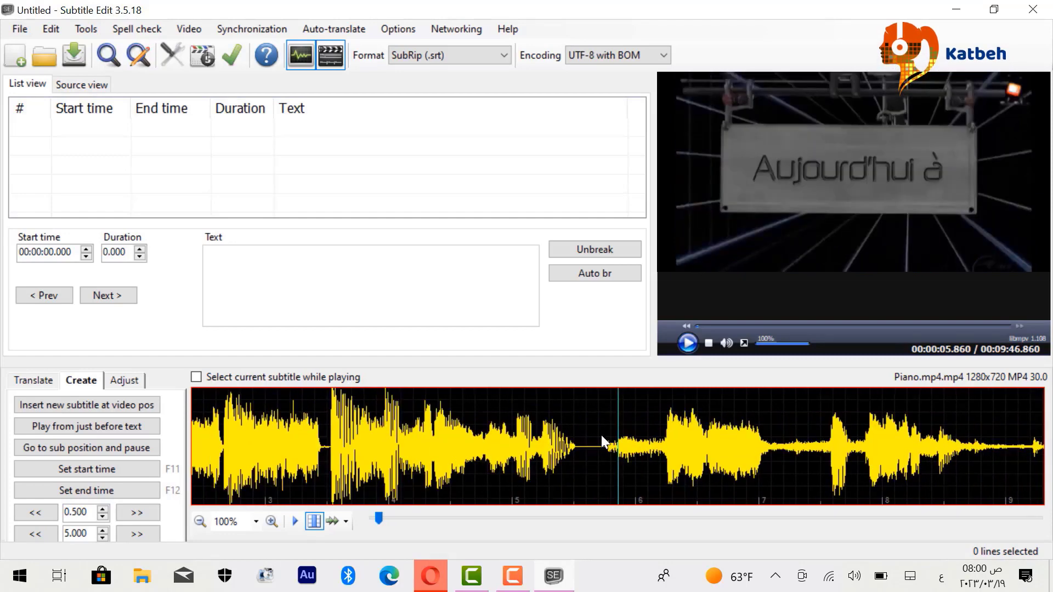
left_click(73, 405)
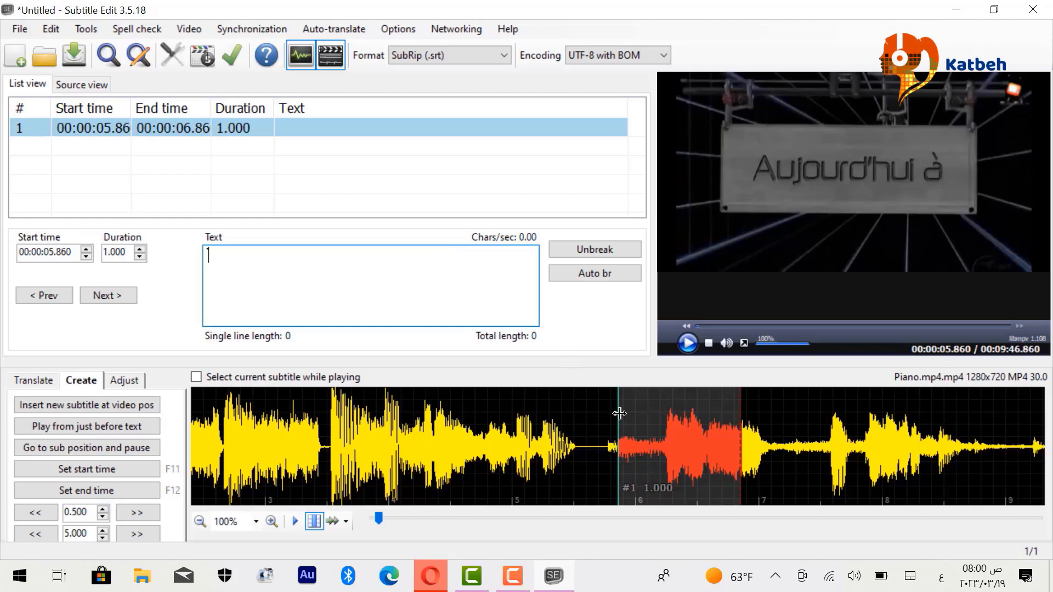
- End the first subtitle at about 8.84 seconds where the speech stops, and move its start to 5.713 seconds on the waveform
left_click(684, 345)
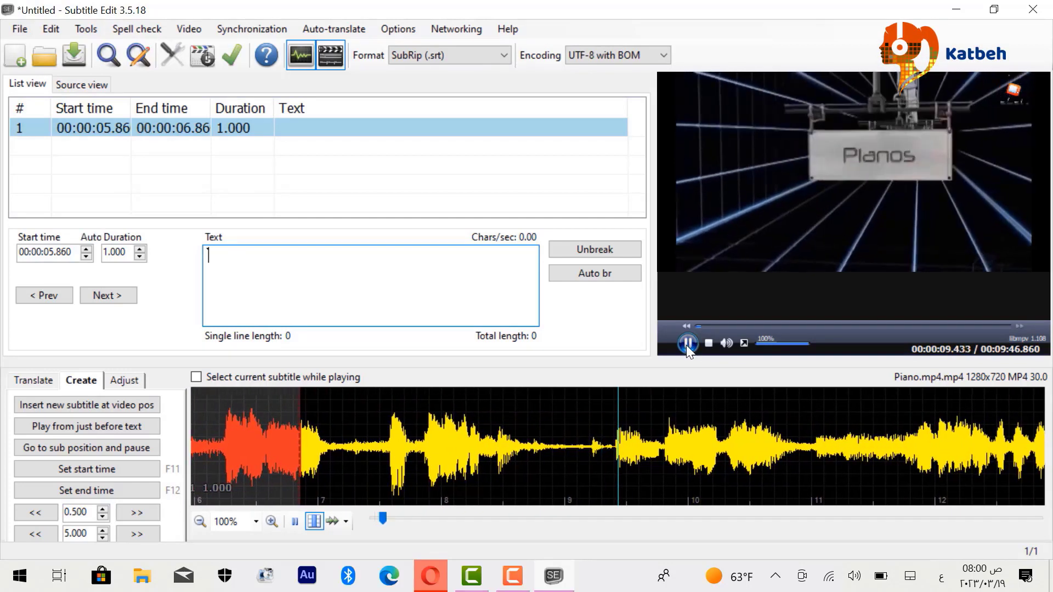
left_click(686, 344)
left_click(529, 447)
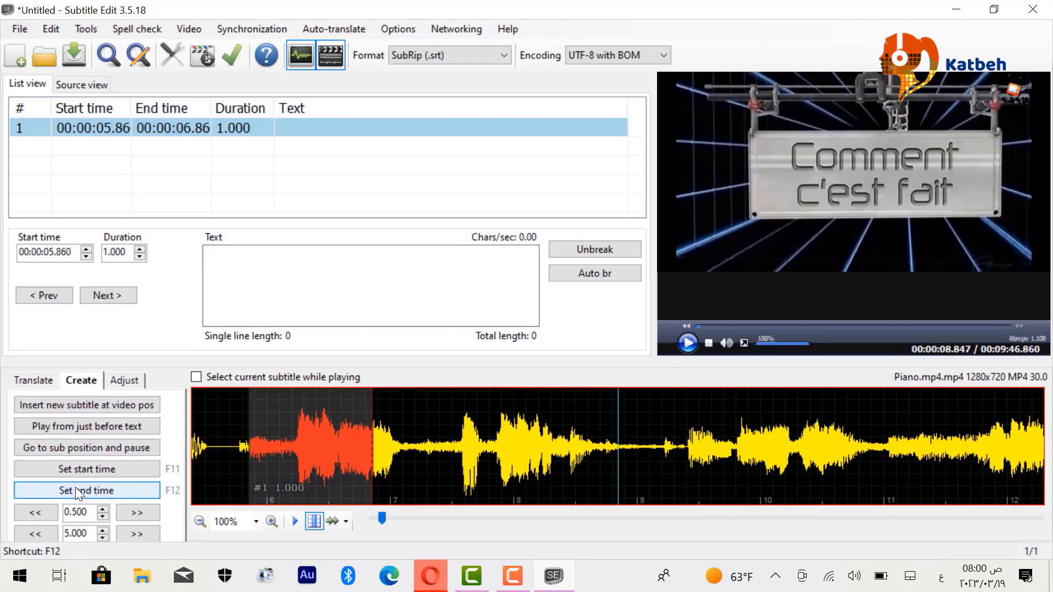
left_click(48, 489)
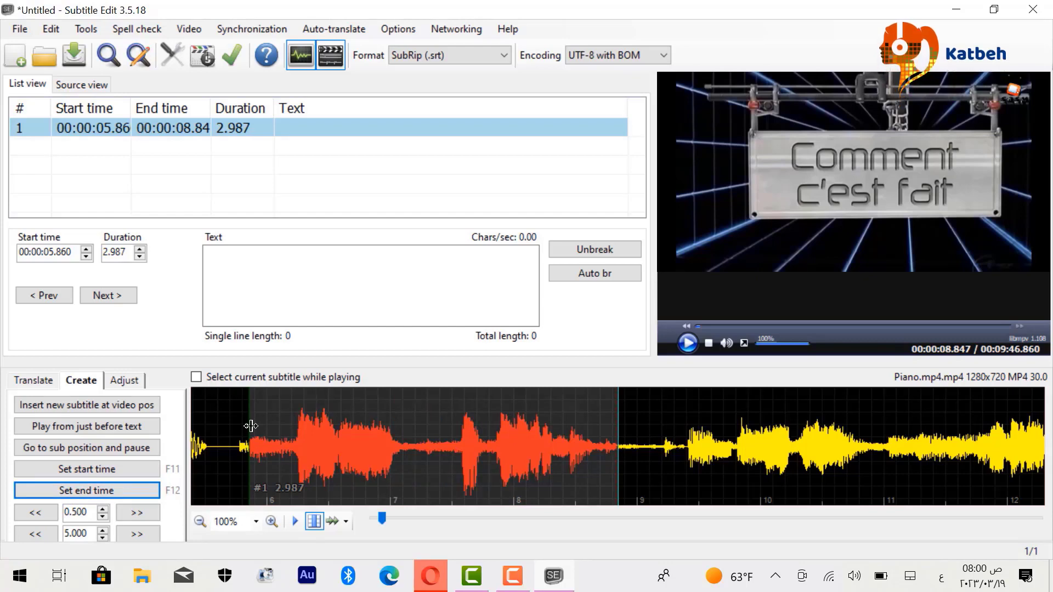
left_click_drag(251, 426, 230, 426)
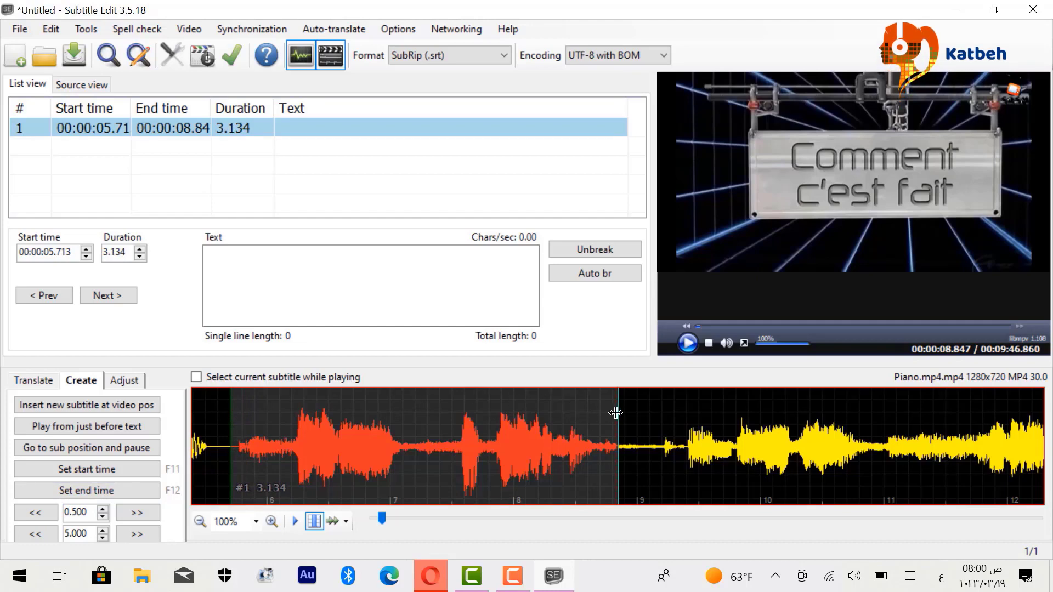
left_click_drag(615, 413, 617, 414)
- Replay the first subtitle's section of the video to hear what has to be subtitled
left_click(224, 270)
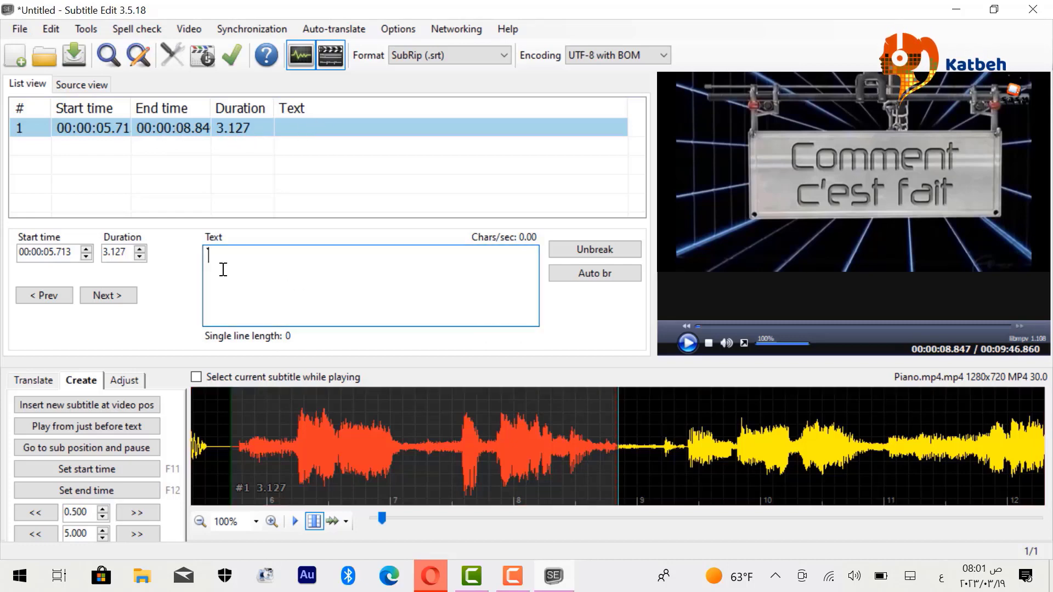
left_click(360, 462)
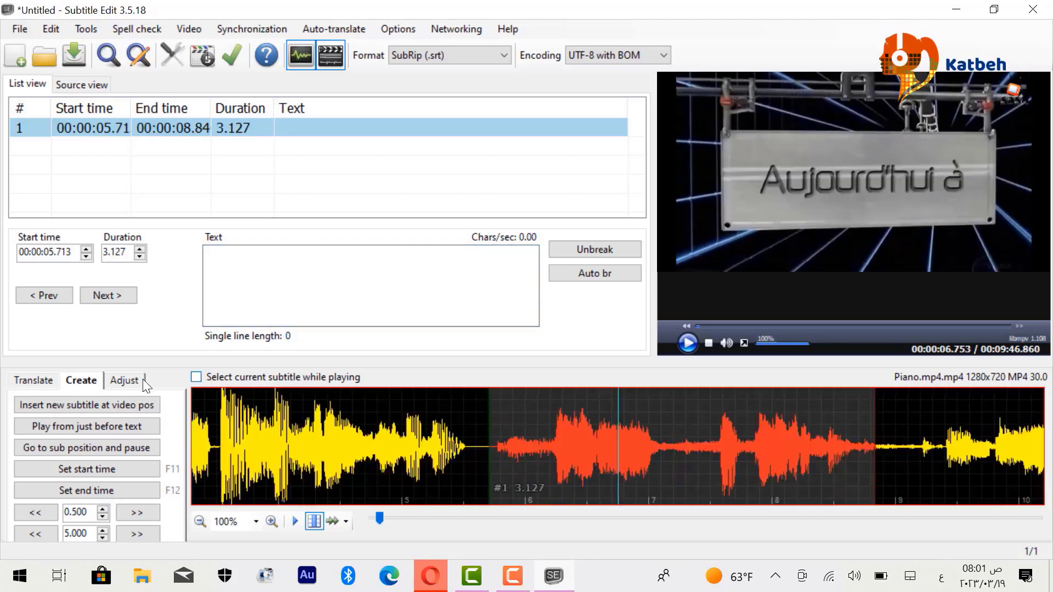
left_click(162, 131)
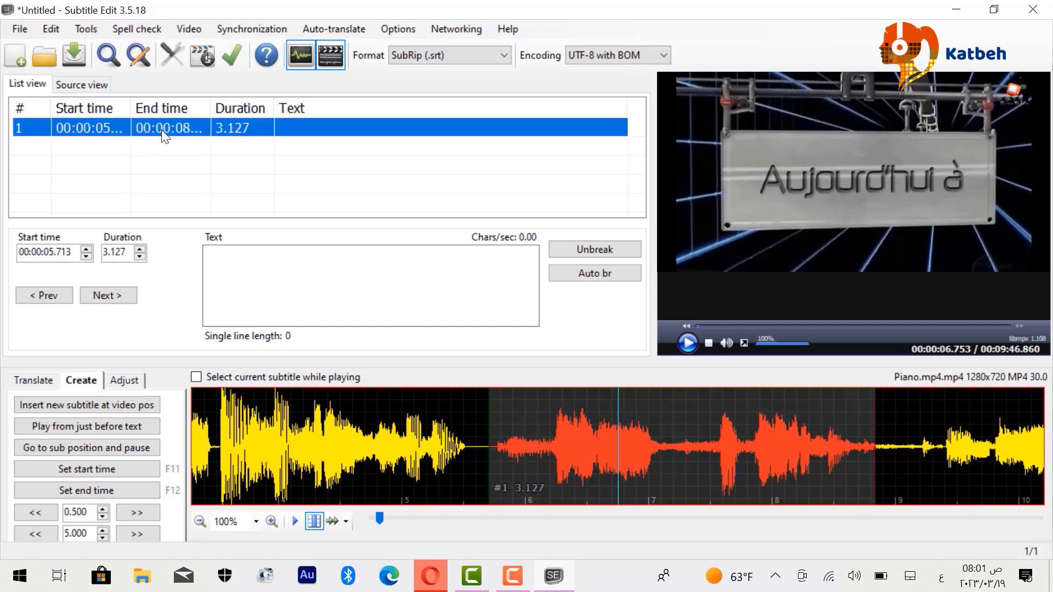
double_click(161, 130)
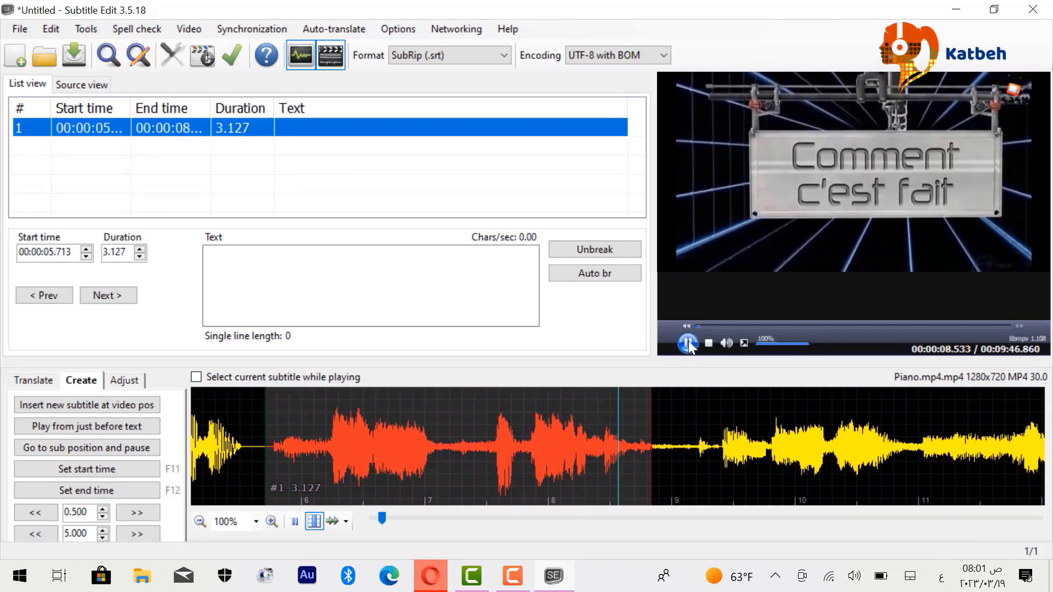
left_click(689, 344)
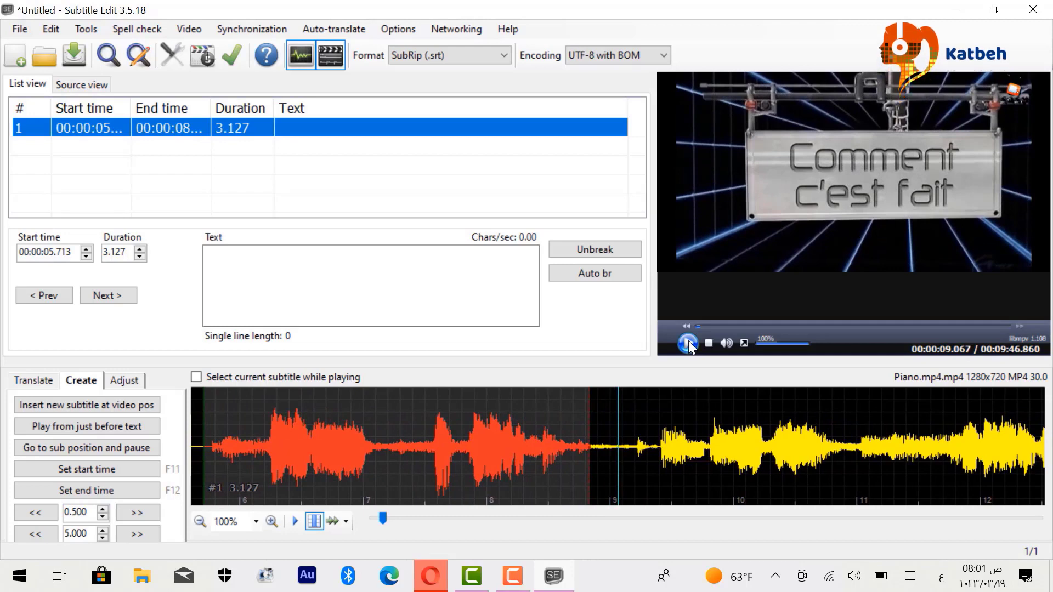
- Enter "حلقتنا اليوم من برنامج" as the first line of the first subtitle's text
left_click(392, 279)
type("حل")
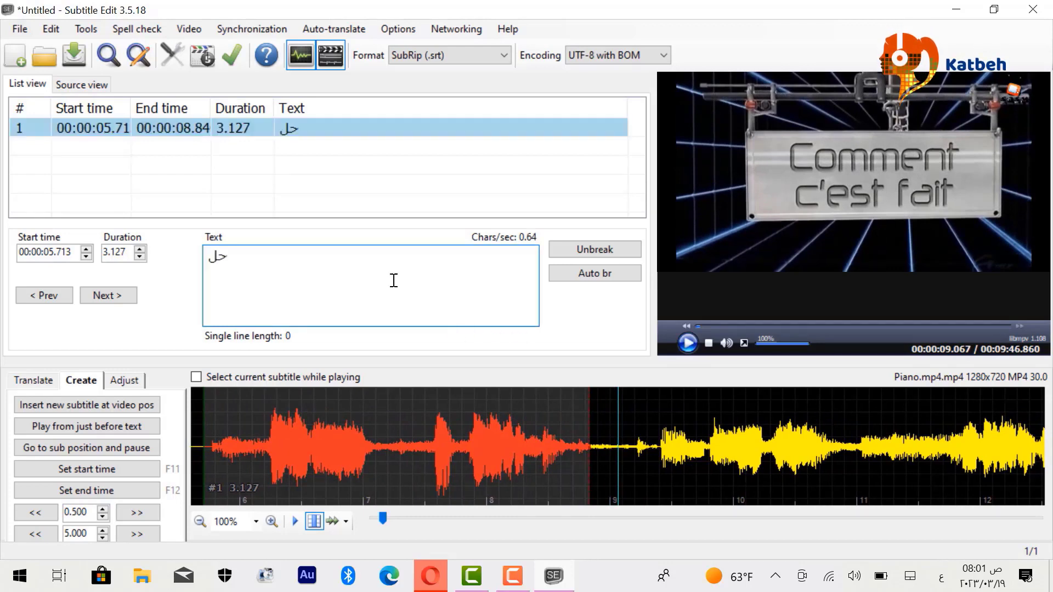
type("قتن")
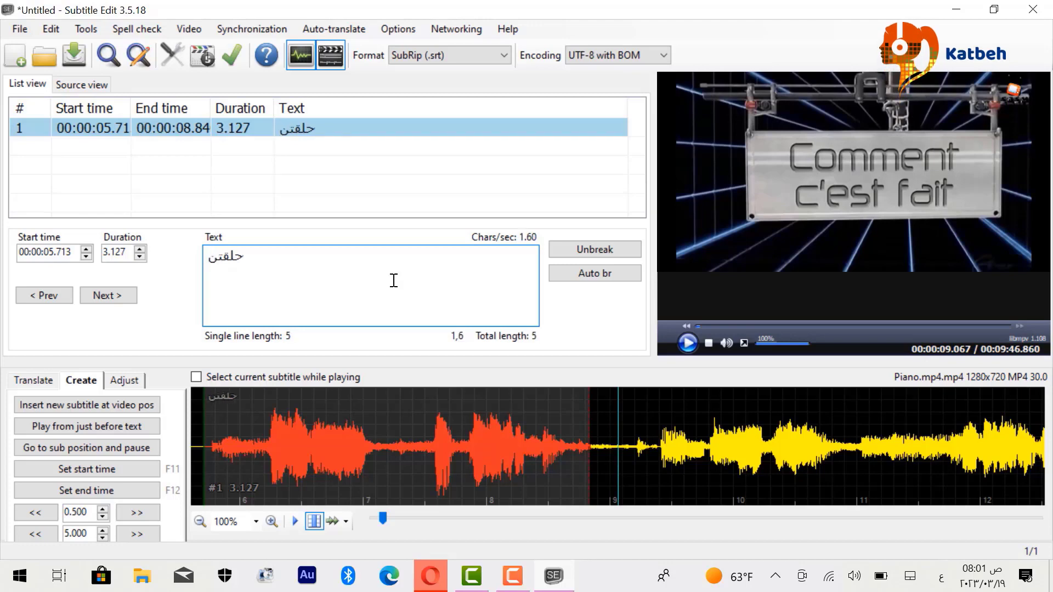
type("ا اليوم ")
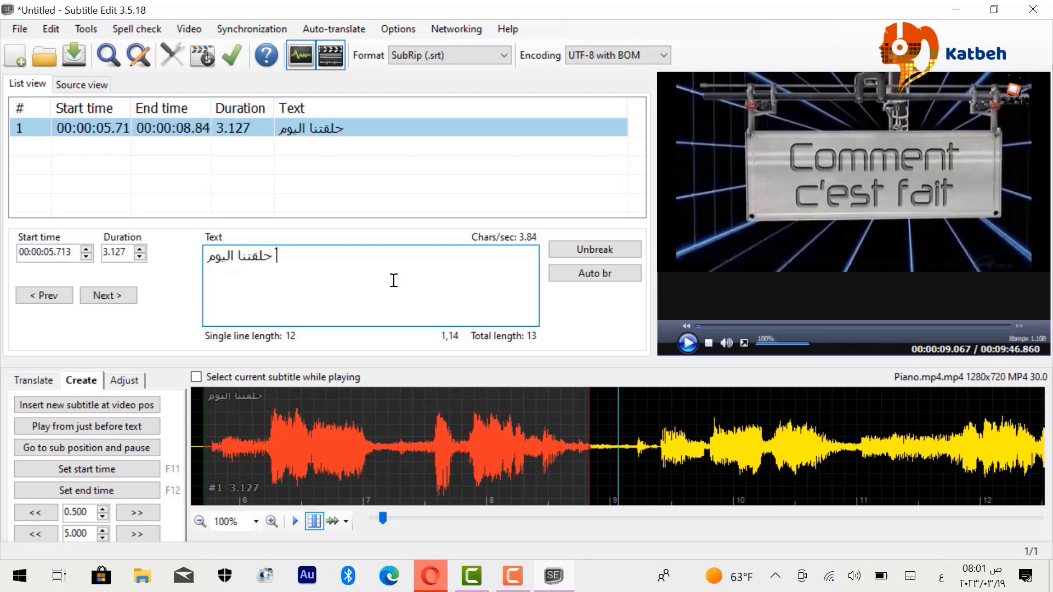
type("م")
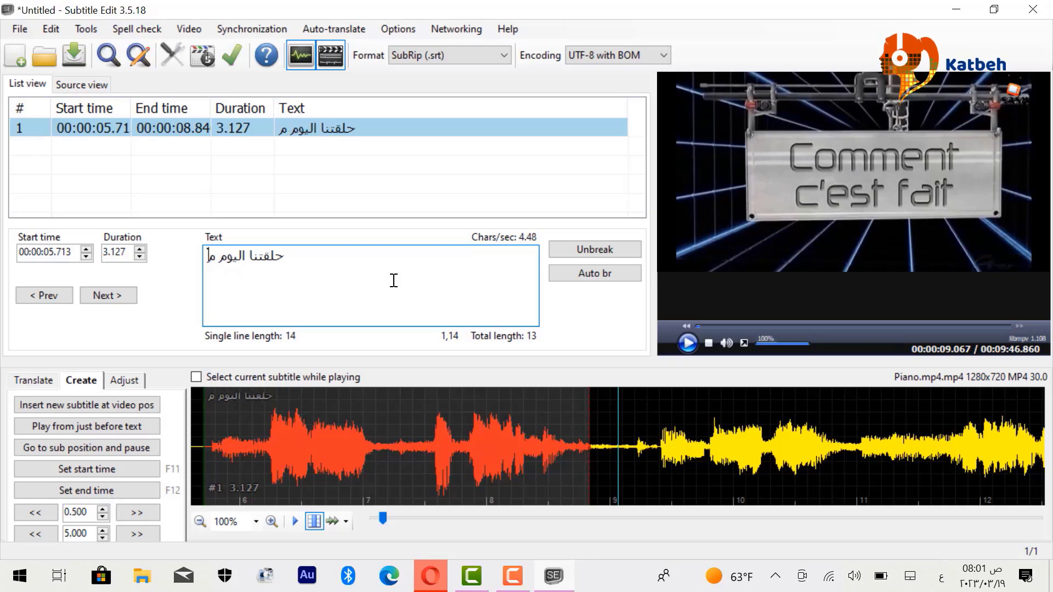
type("ن برنامج")
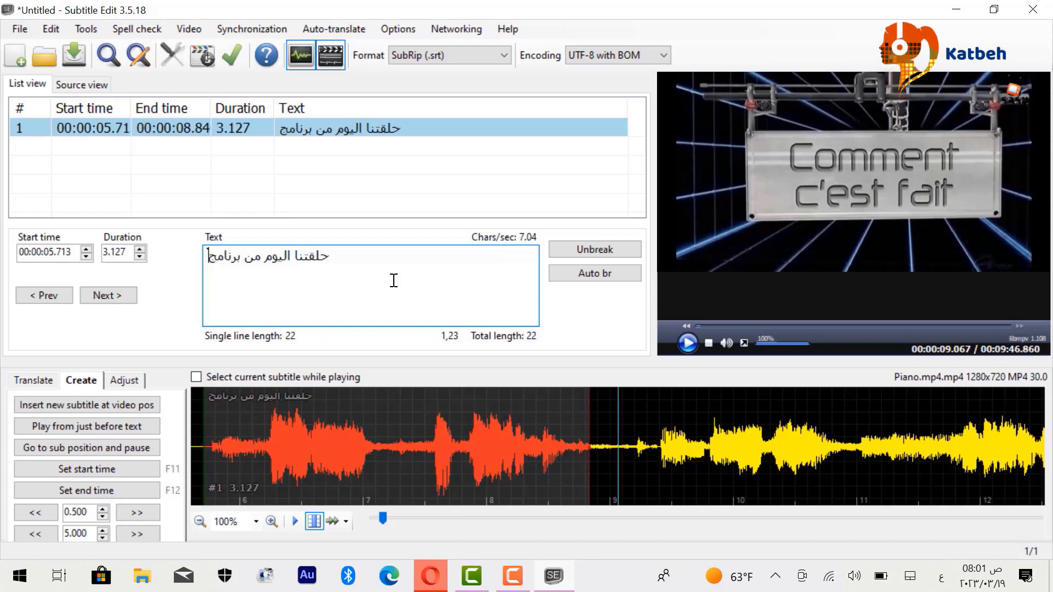
- Add a second line reading "كيف صُنع" in quotation marks, with a damma on the ص
key("Return")
type("\"\"")
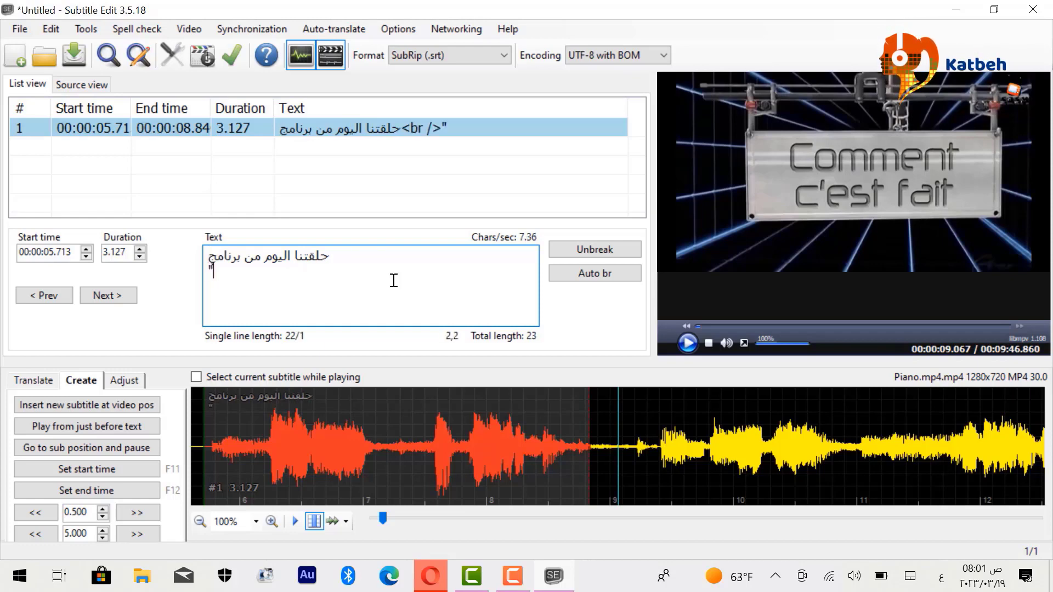
left_click(214, 270)
type("كيف صن")
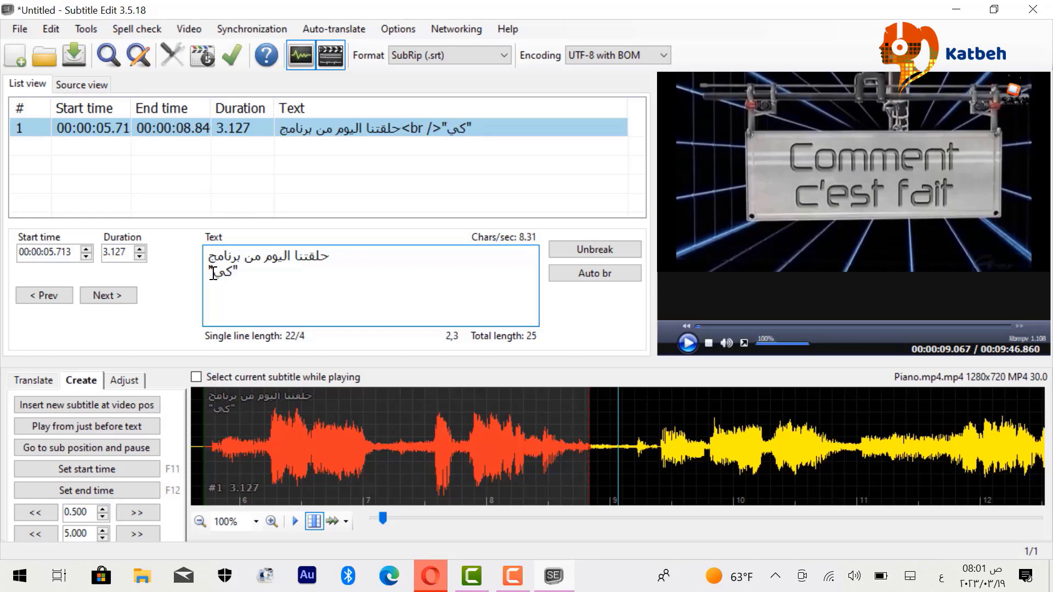
type("ع")
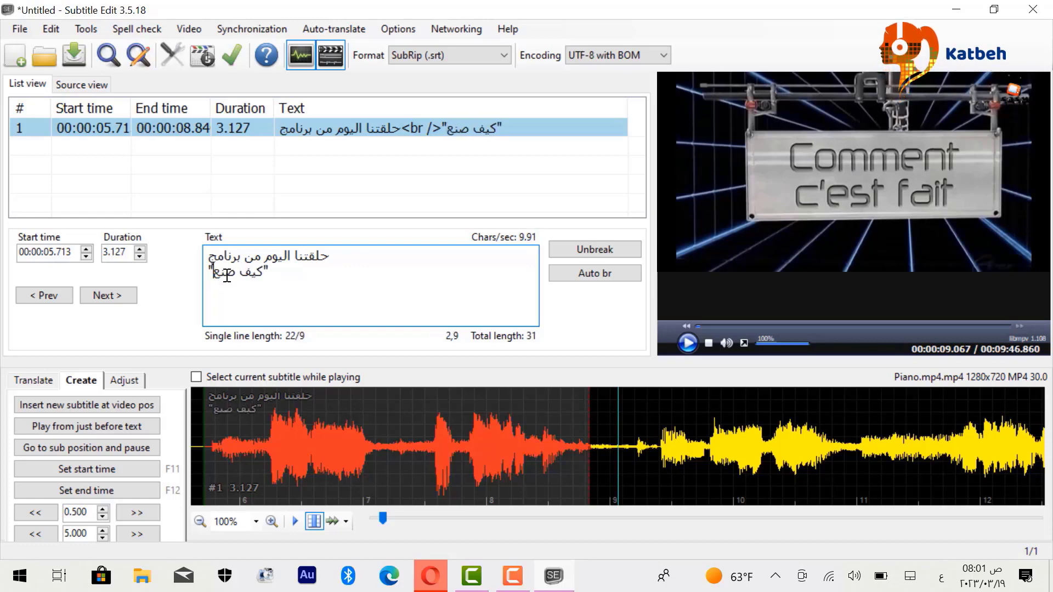
key("End")
key("Left")
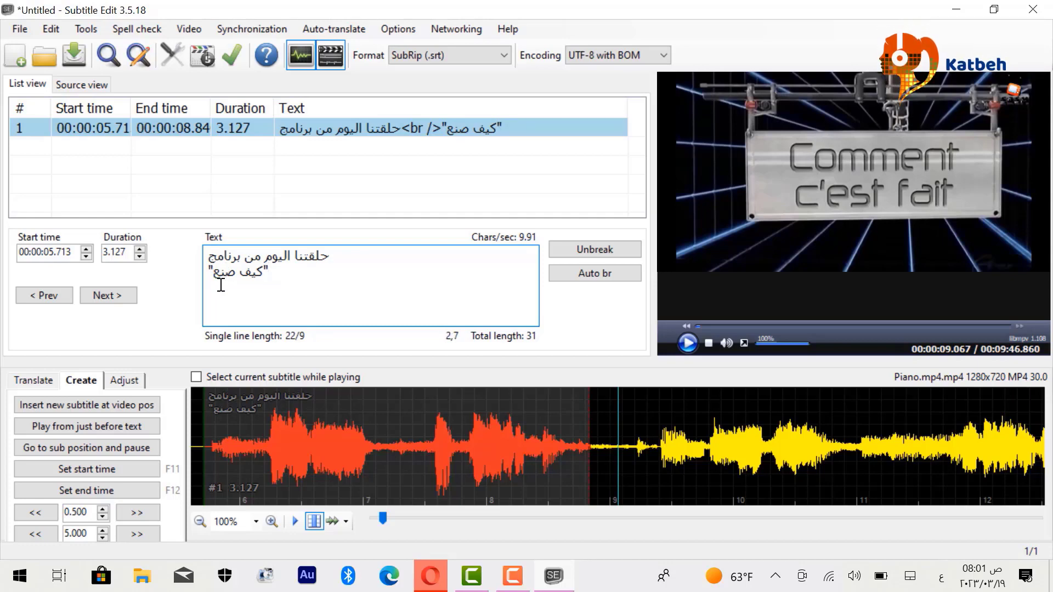
type("ُ")
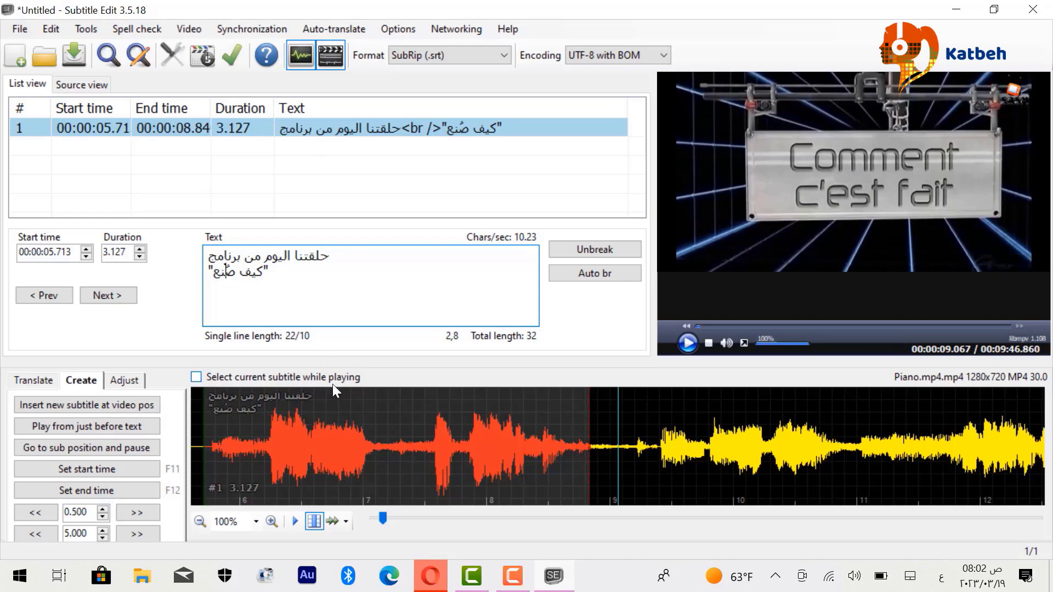
- Replay the first subtitle to check its text over the video, and widen the video preview area
double_click(199, 130)
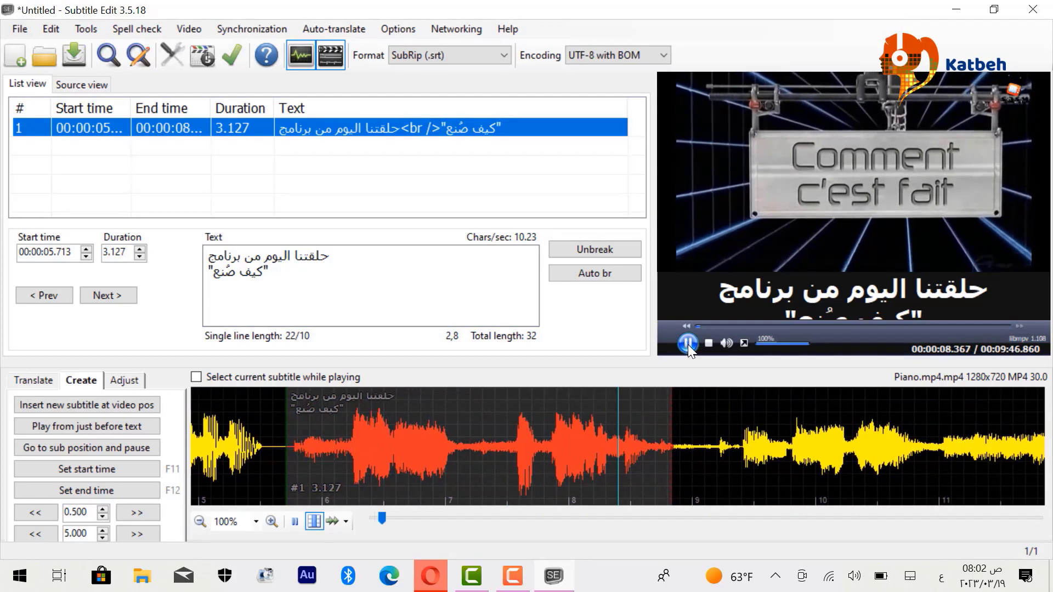
left_click(688, 345)
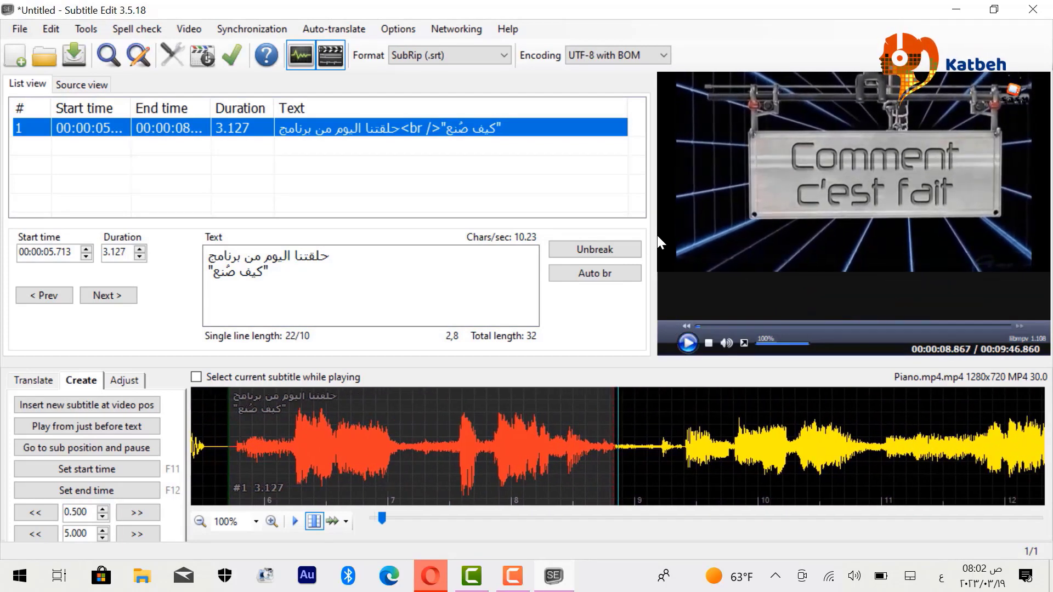
left_click_drag(656, 236, 551, 238)
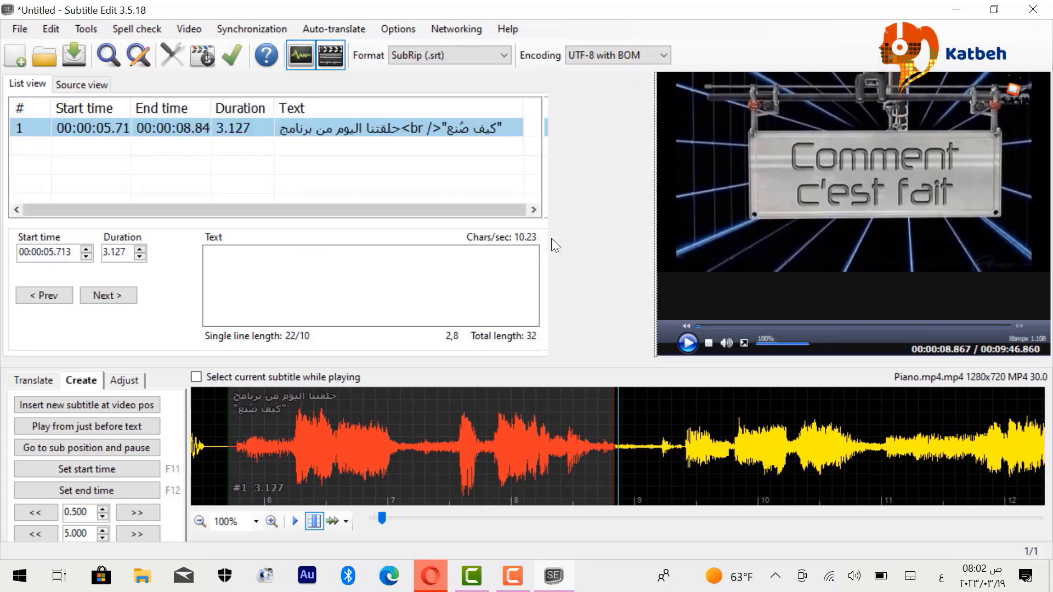
left_click(729, 361)
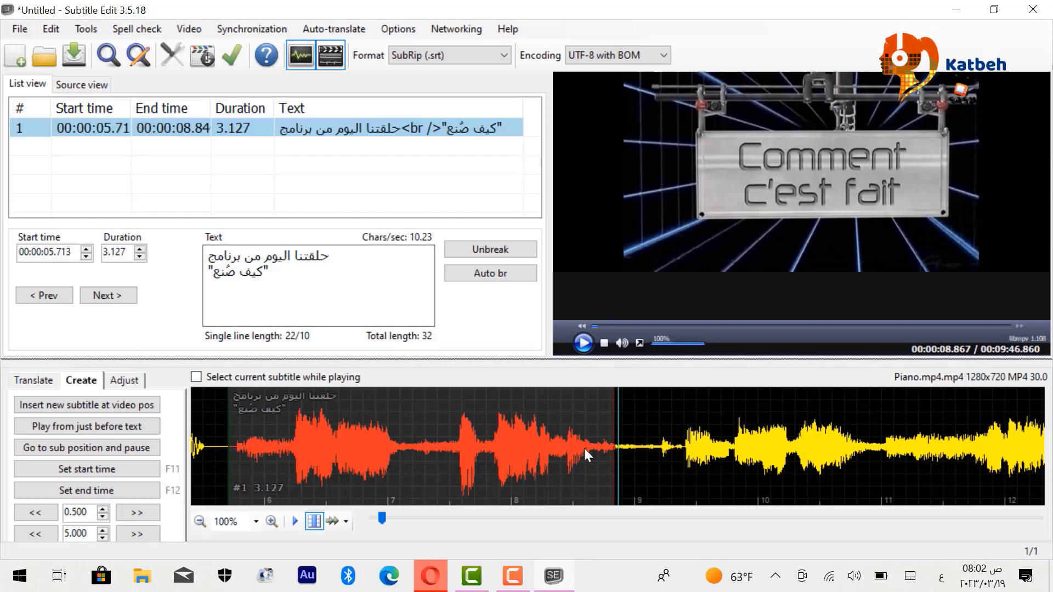
- Find where the next spoken phrase starts and insert a second subtitle at 9.760 seconds
left_click(583, 343)
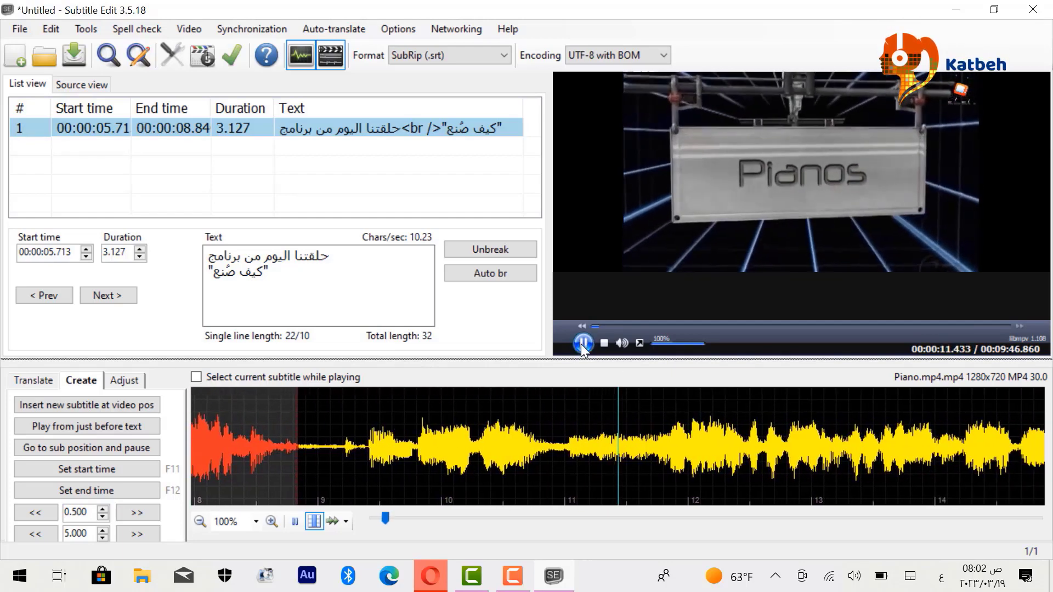
left_click(582, 344)
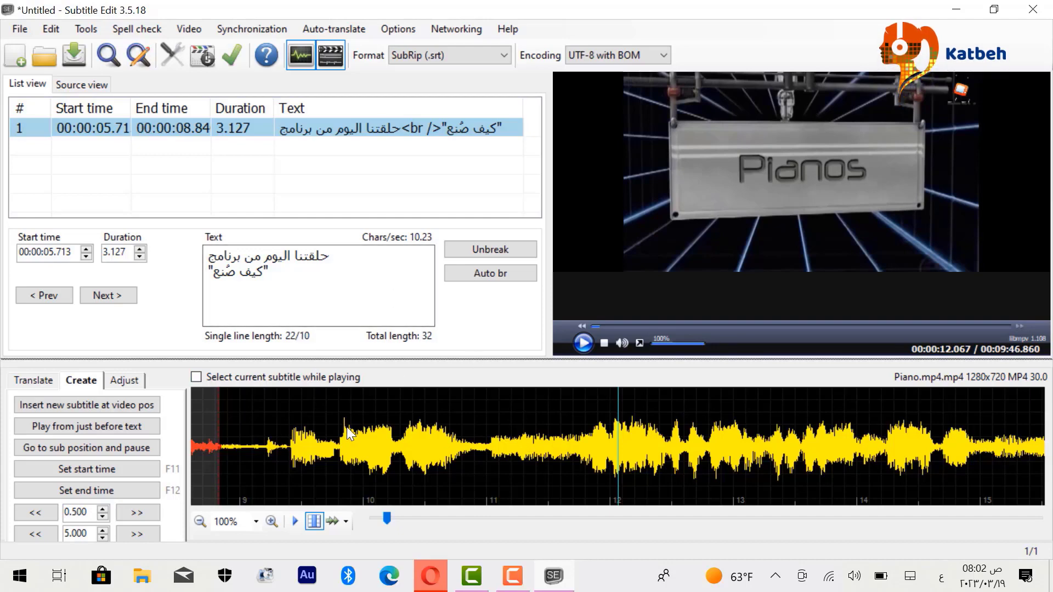
left_click(202, 424)
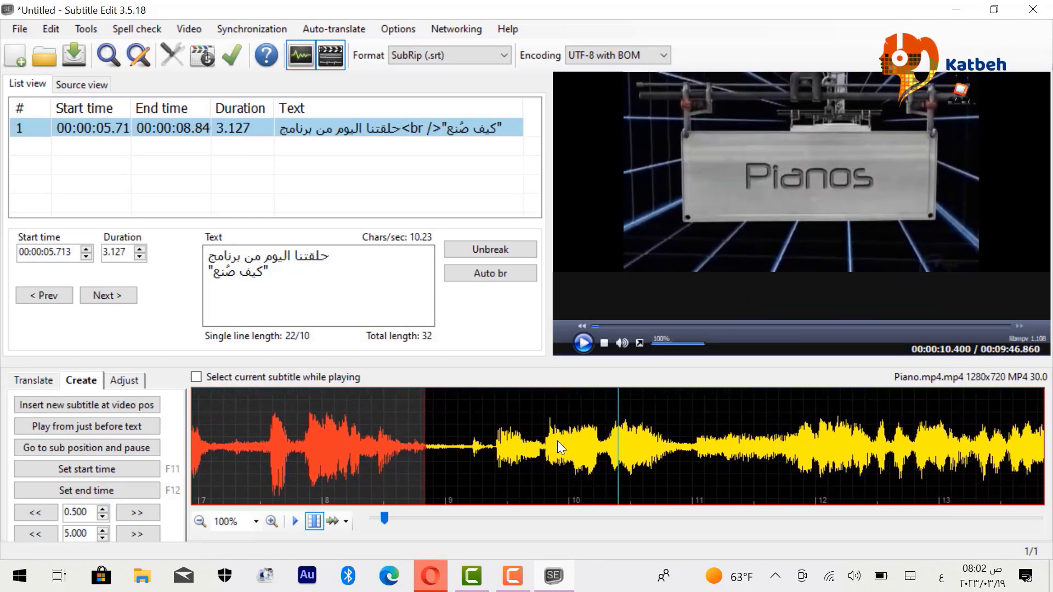
left_click(539, 442)
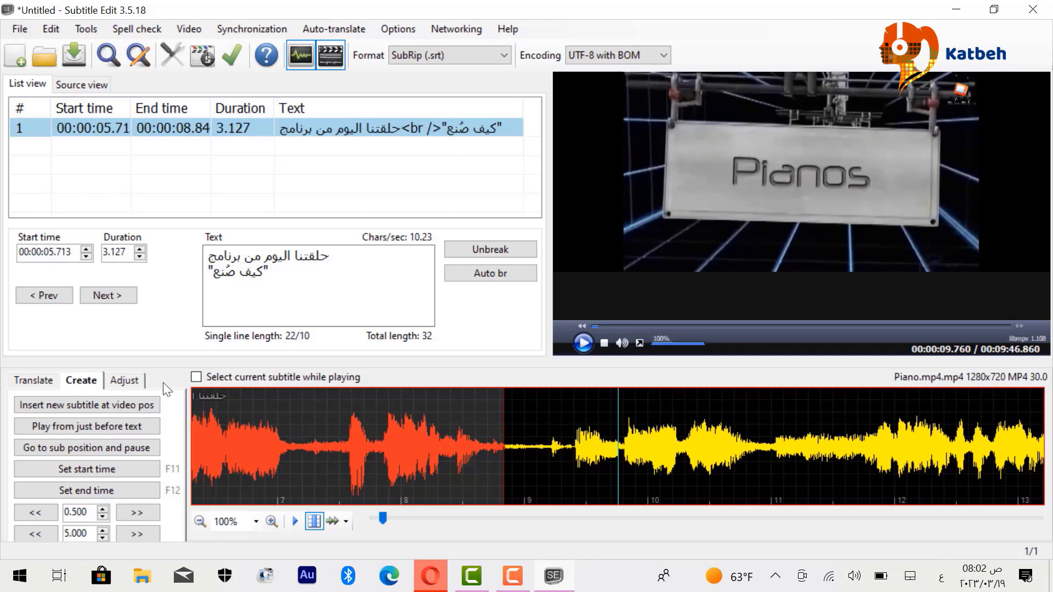
left_click(51, 412)
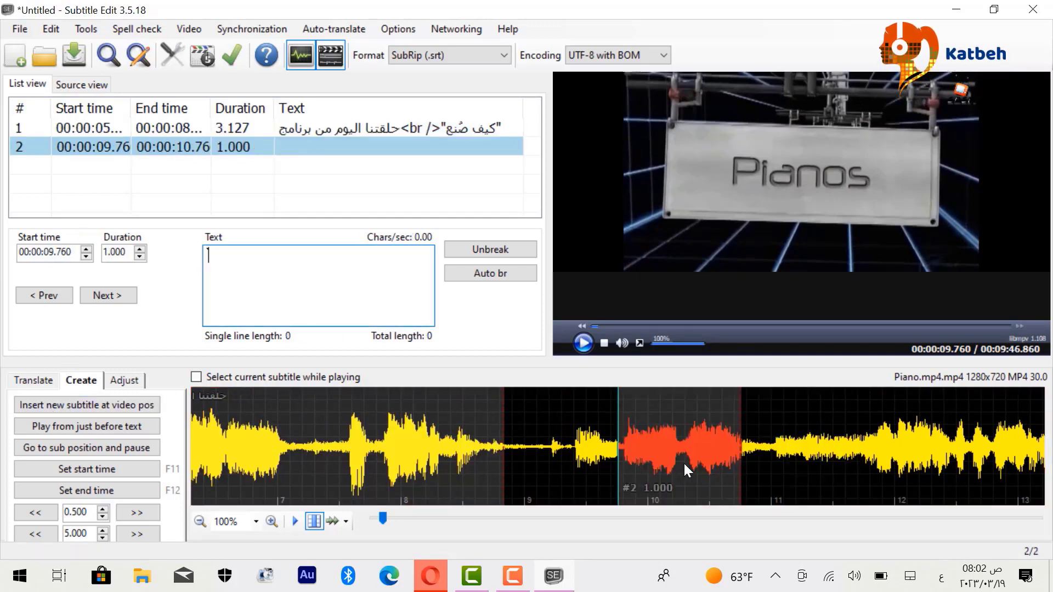
- End the second subtitle at 11.500 seconds, after its spoken phrase, and enter "عن آلات البيانو" as its text
left_click(584, 344)
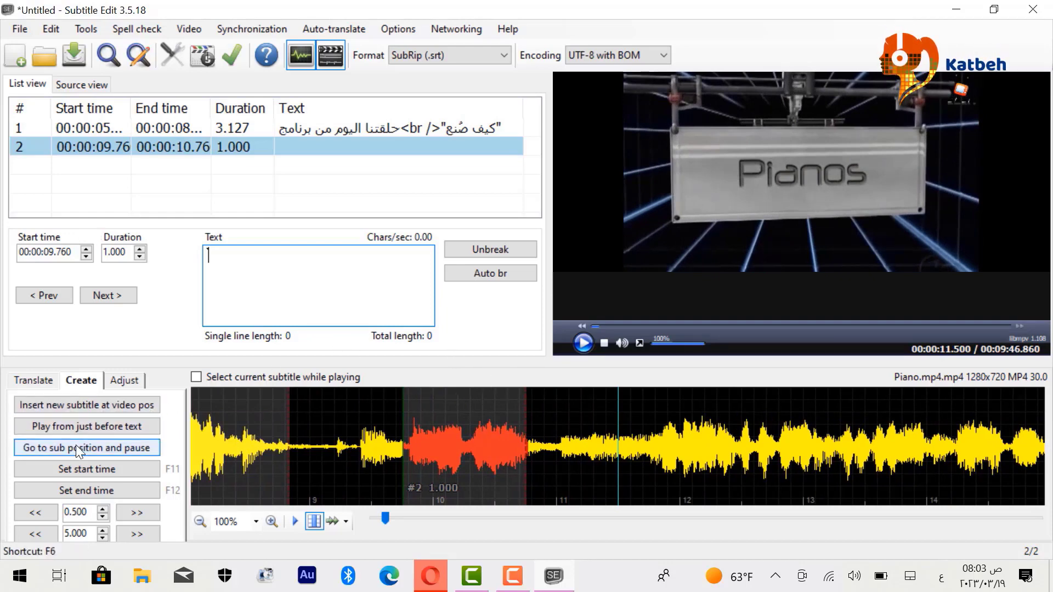
left_click(70, 491)
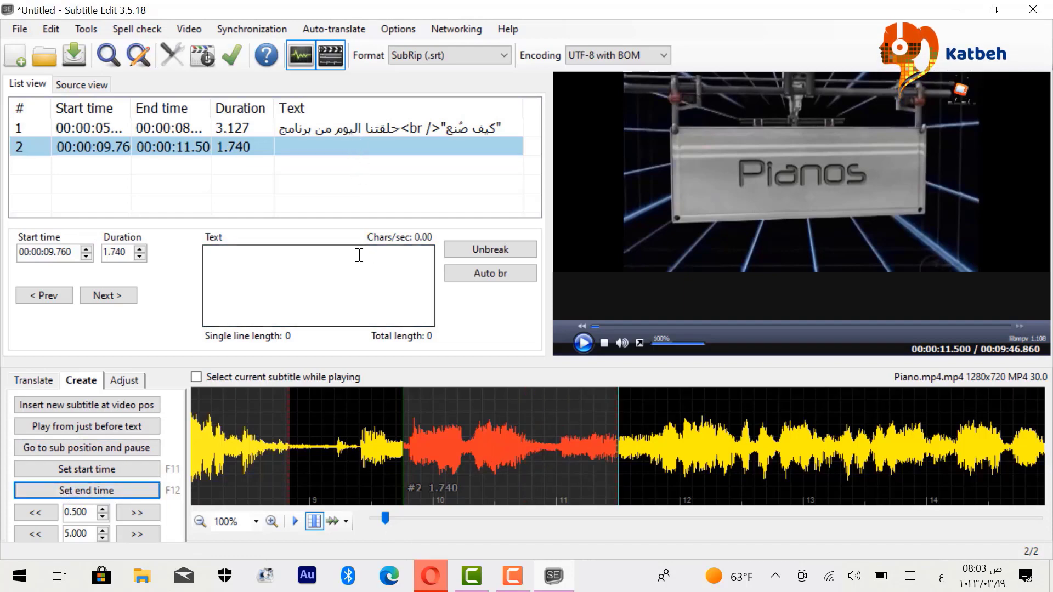
left_click(325, 278)
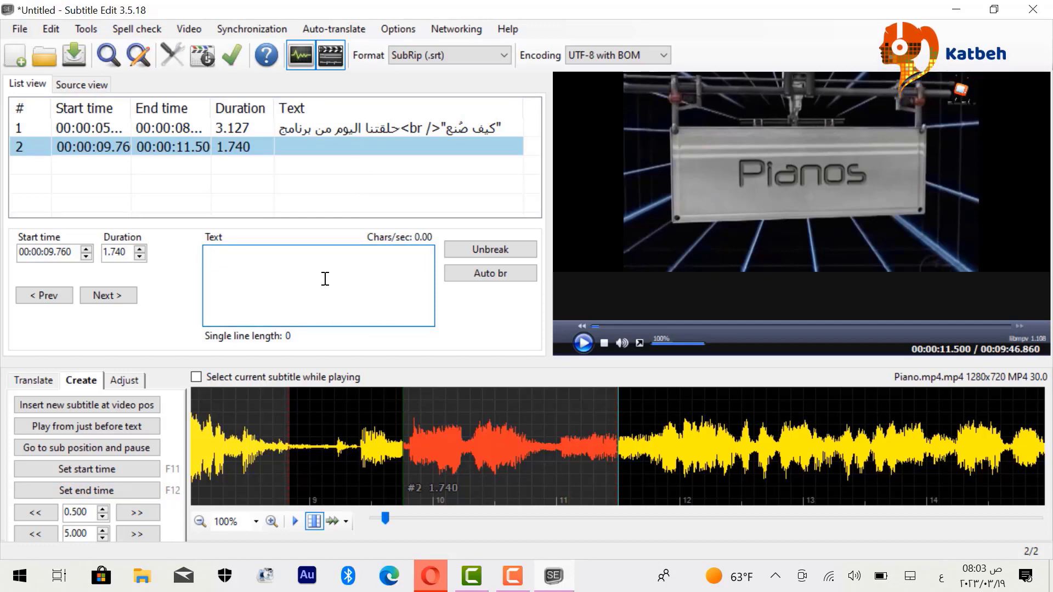
type("عن ")
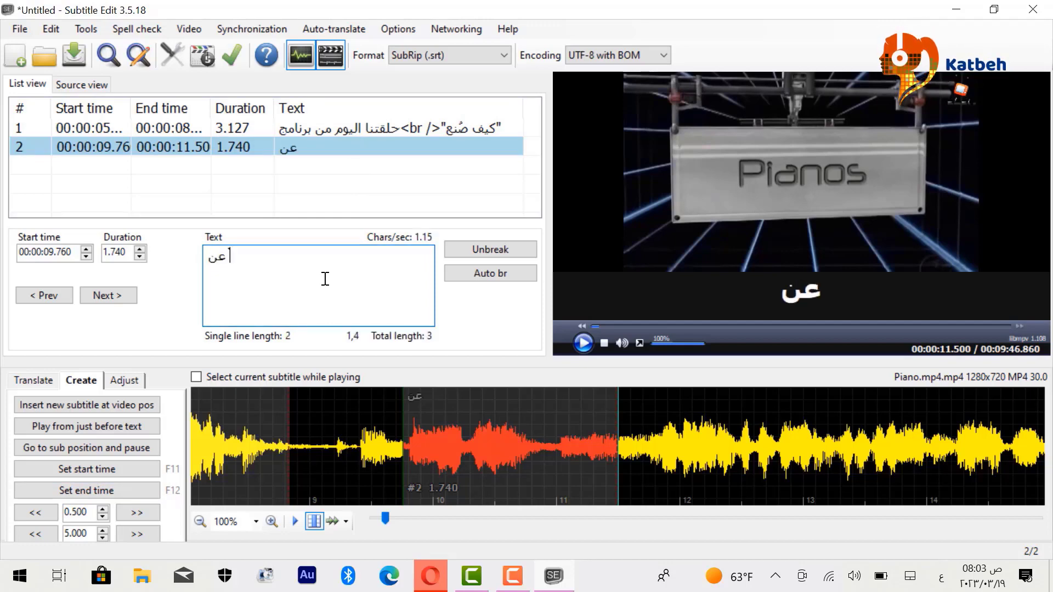
type("آلات ا")
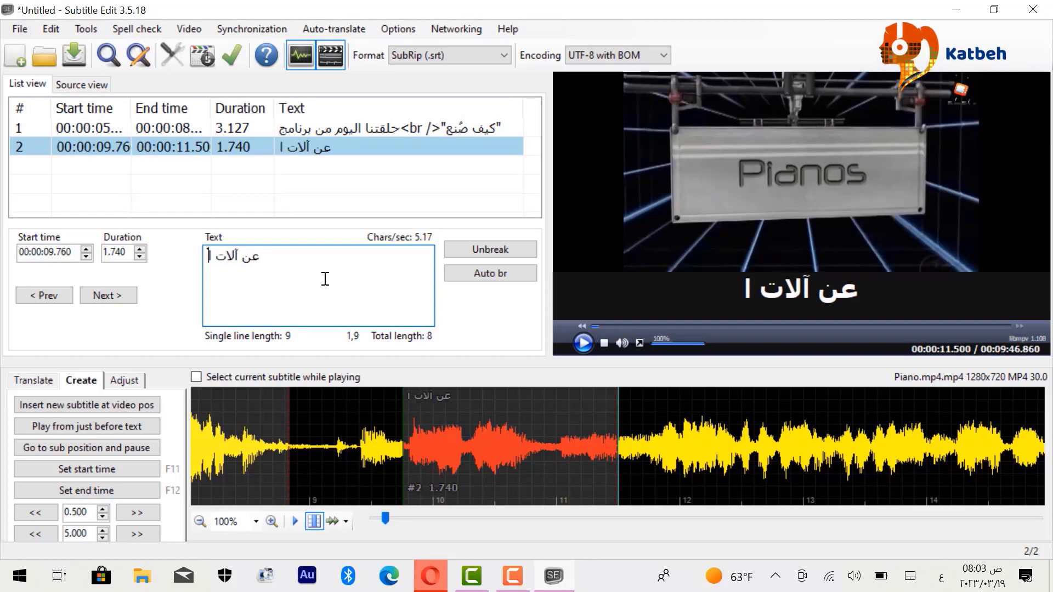
type("لبيانو")
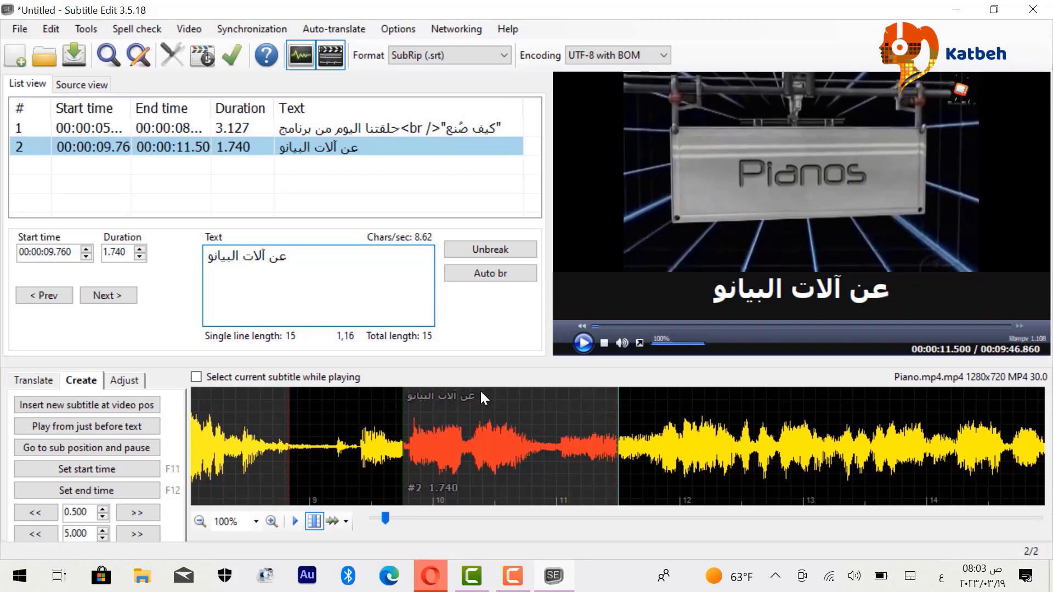
- Listen for the next phrase, insert a third subtitle at 11.707 seconds, and end it at 15.367 seconds
left_click(582, 342)
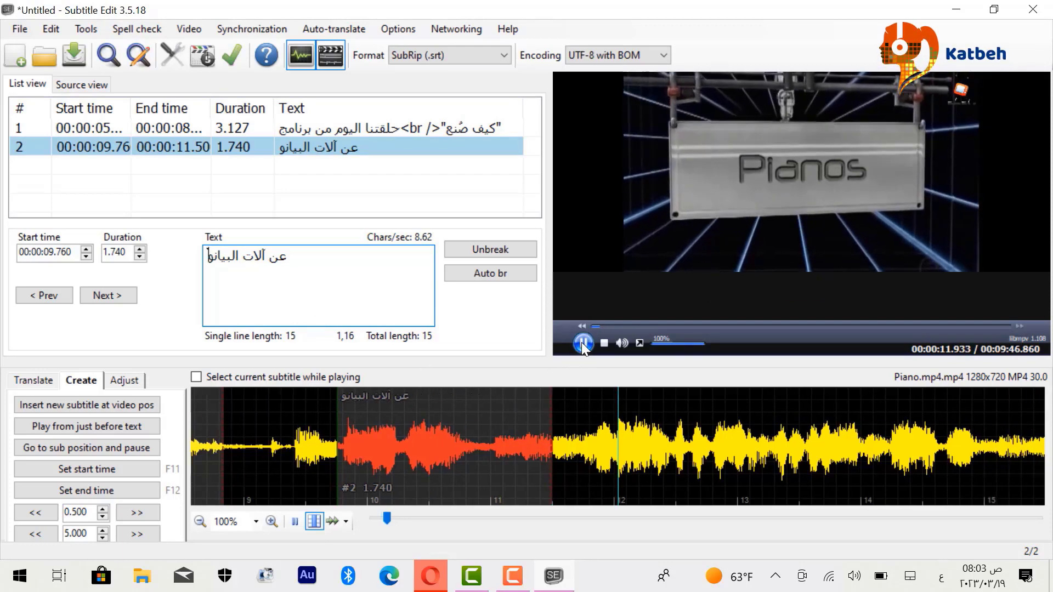
left_click(581, 342)
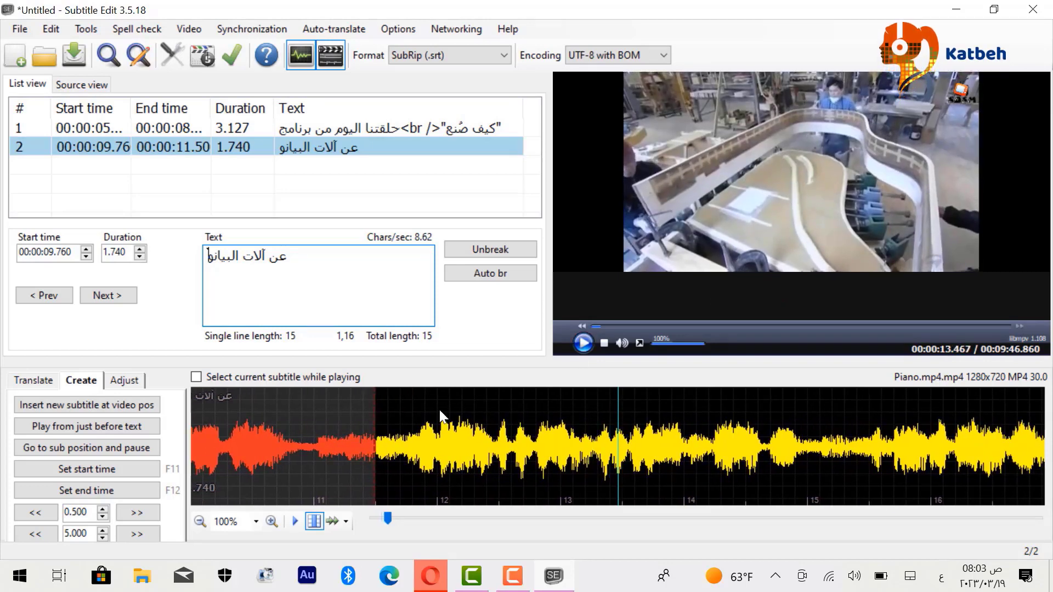
left_click(401, 437)
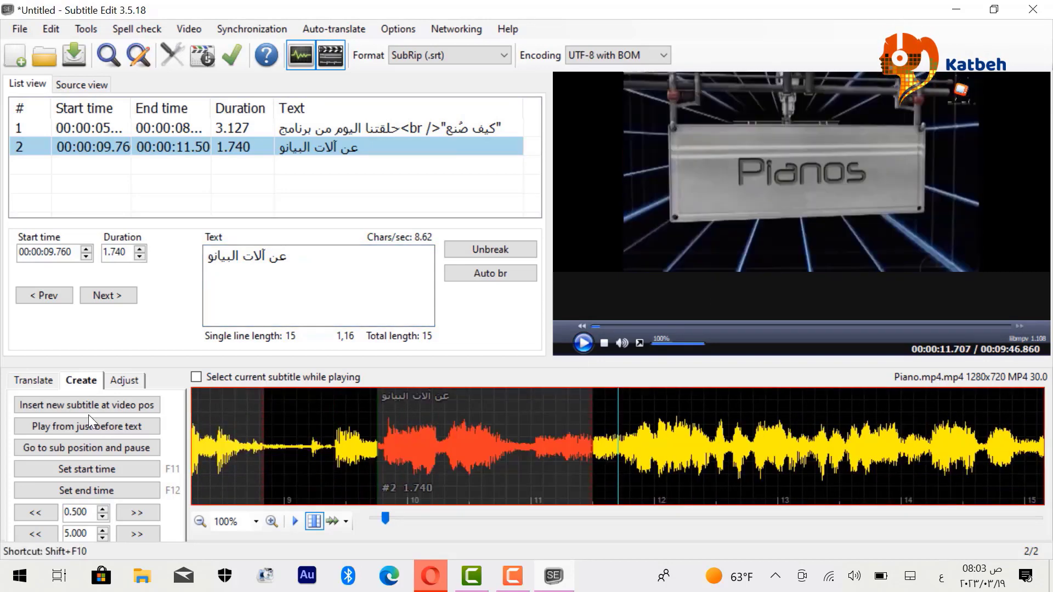
left_click(44, 404)
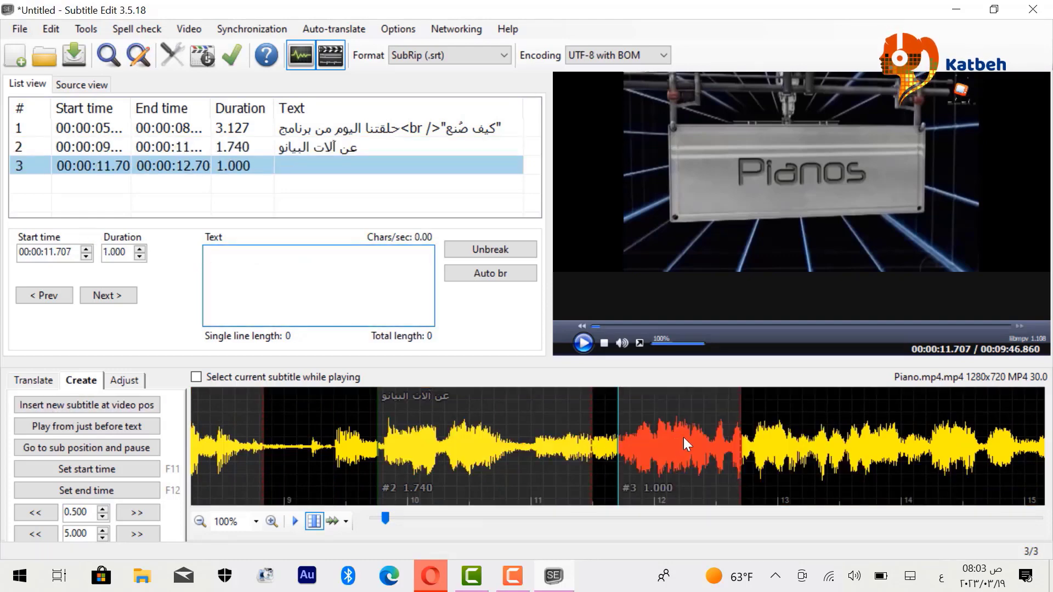
left_click(582, 342)
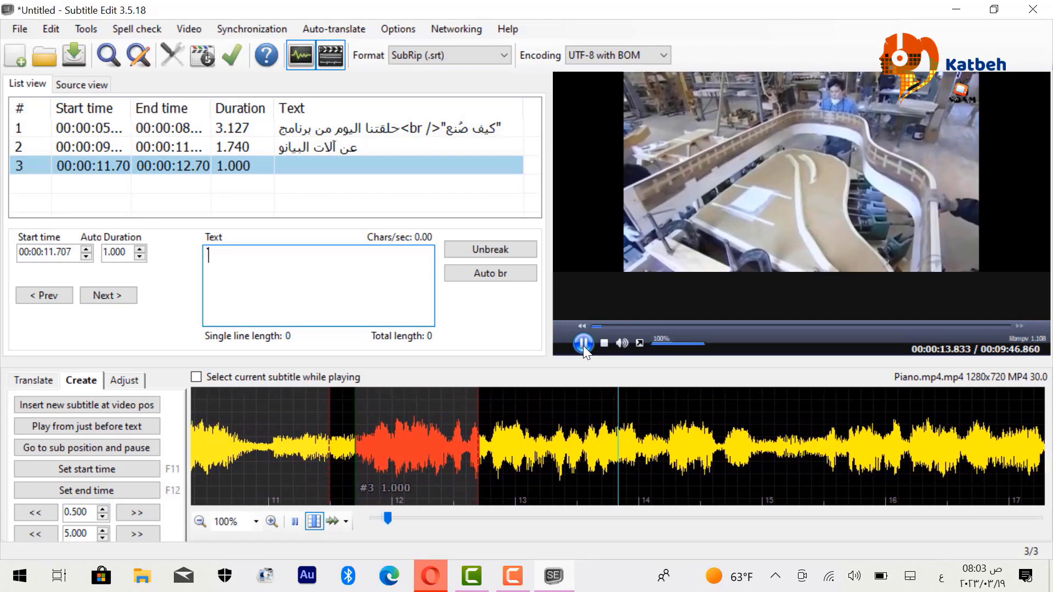
left_click(584, 345)
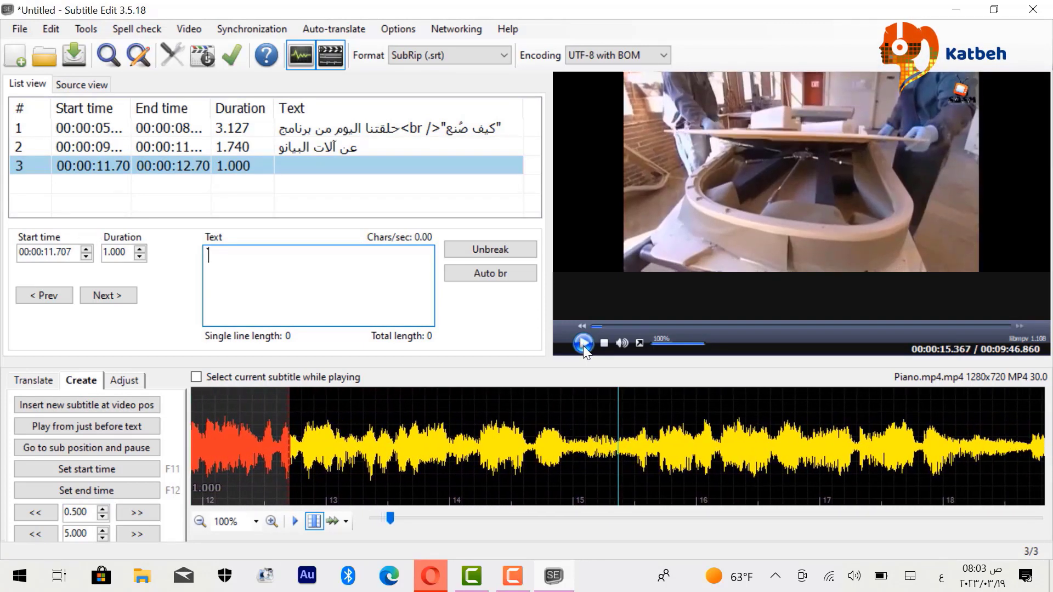
left_click(65, 489)
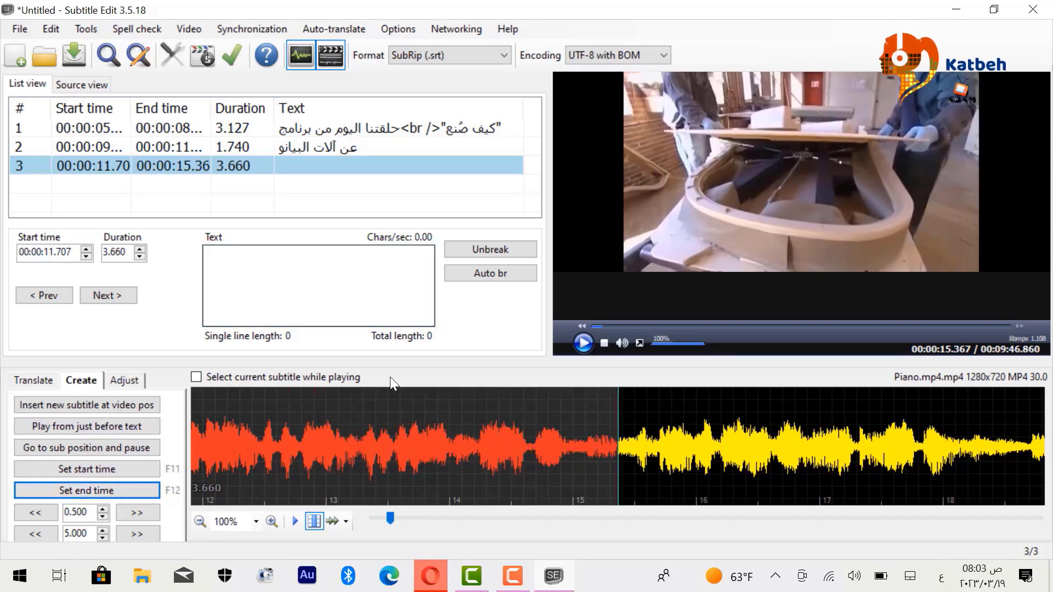
- Replay the third subtitle's phrase and enter "ملف من جزأين" as the start of its text
double_click(354, 437)
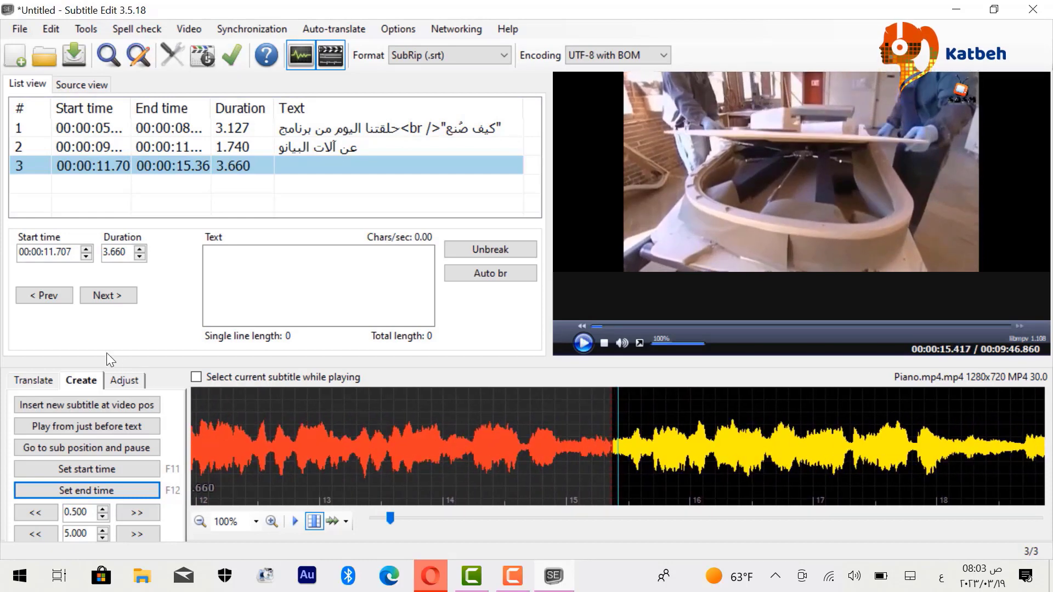
left_click(270, 276)
type("ملف ")
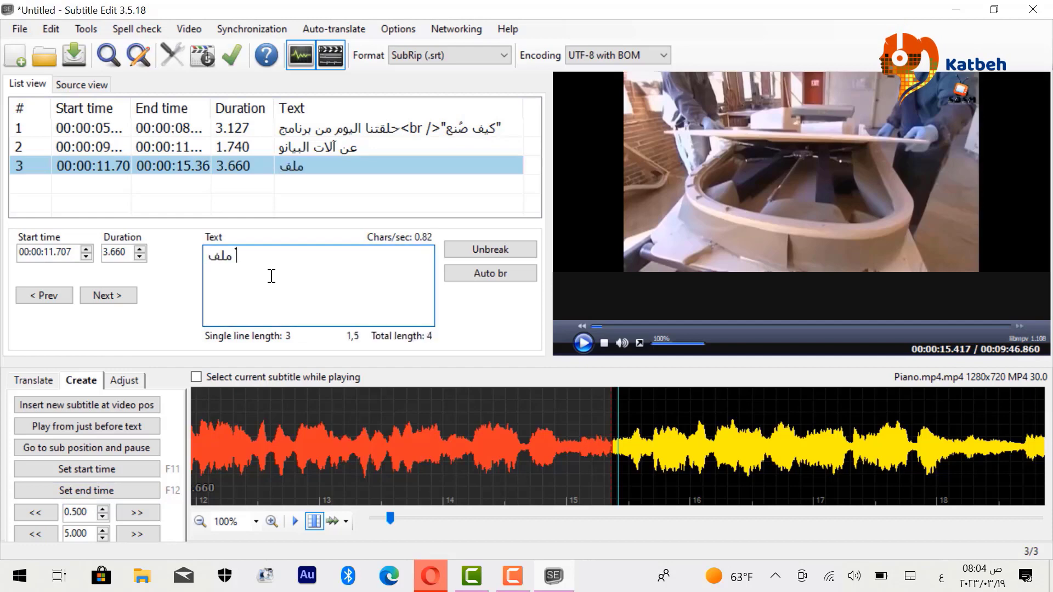
type("من ج")
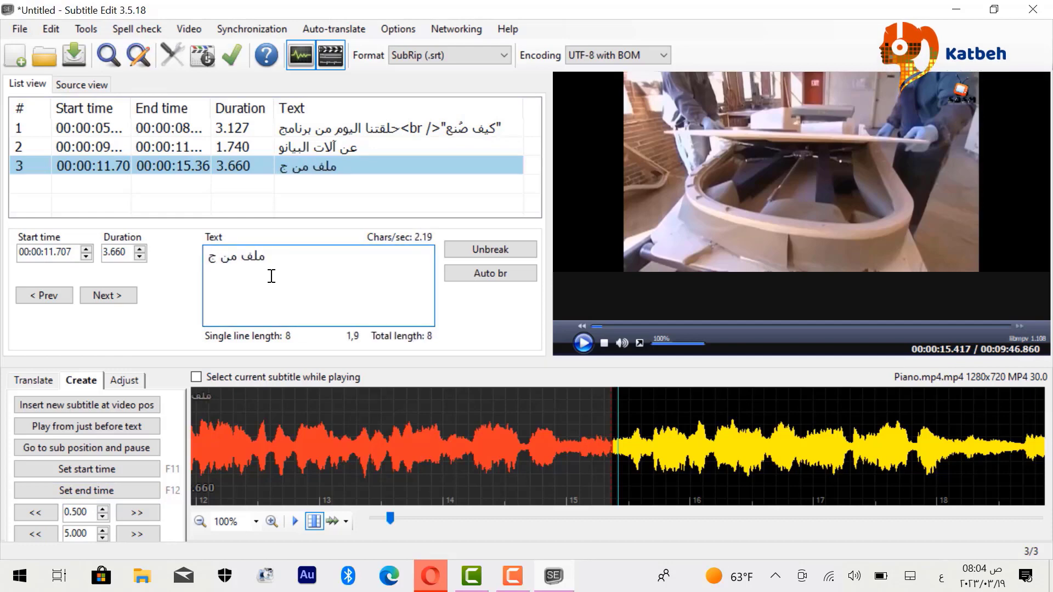
type("زأين")
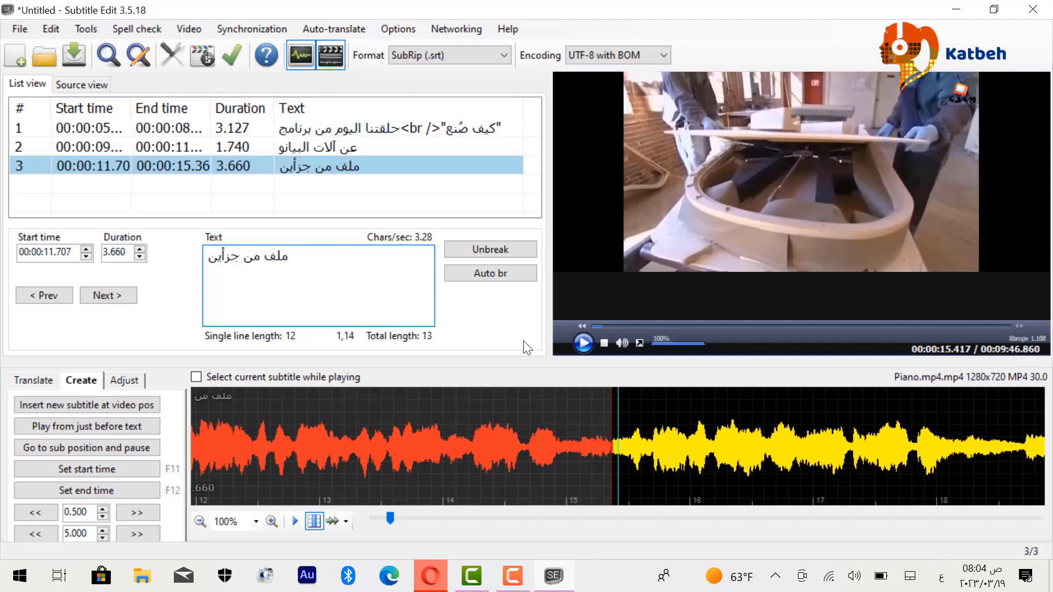
- Continue the third subtitle's text with "الأول عن كيفية صنع بيانو كبير"
left_click(580, 344)
left_click(211, 259)
type("الأول")
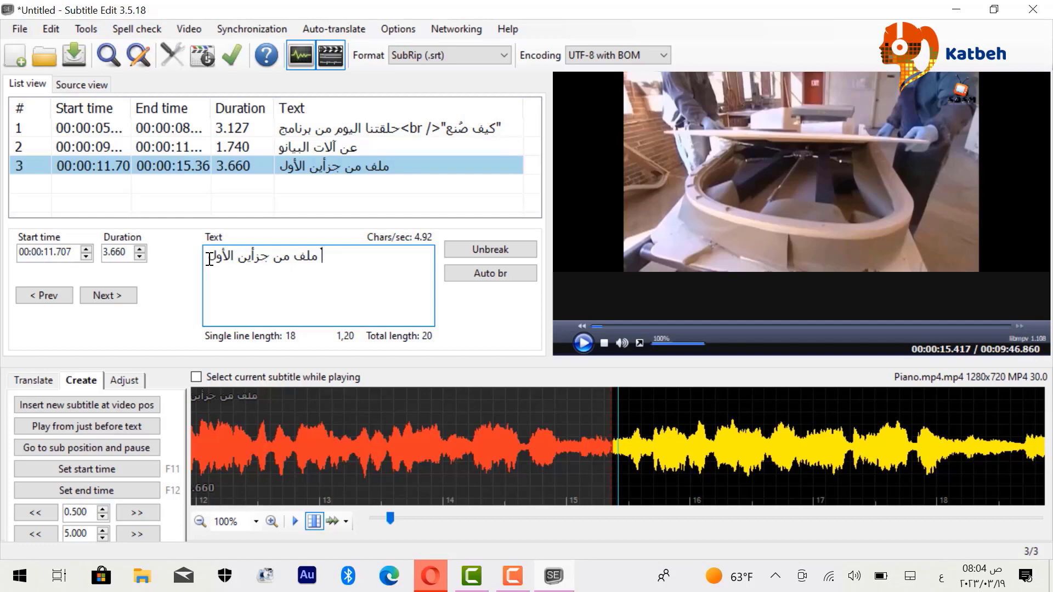
type("عن")
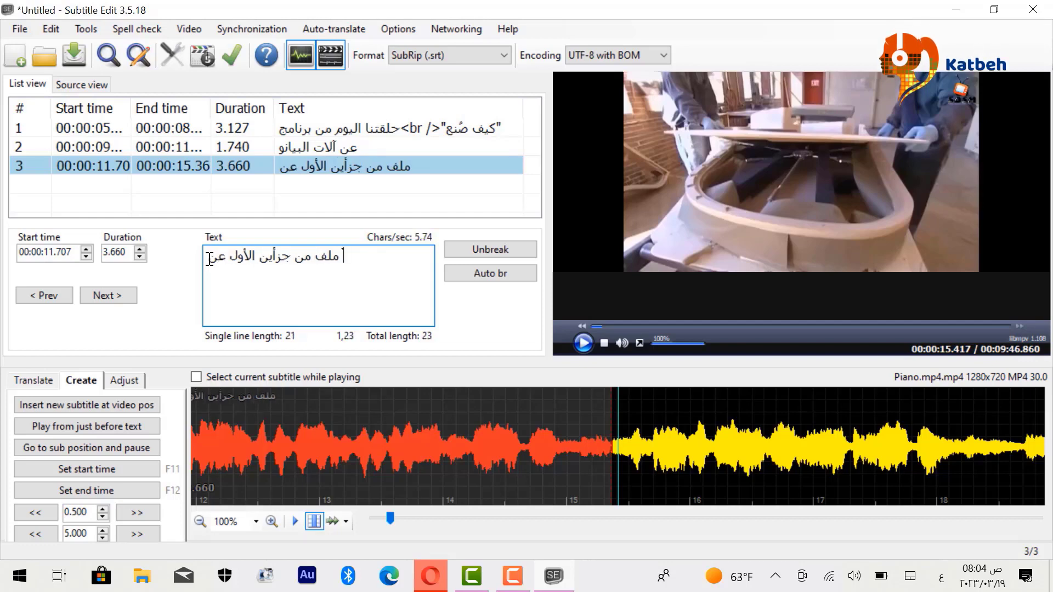
type(" كيفية ")
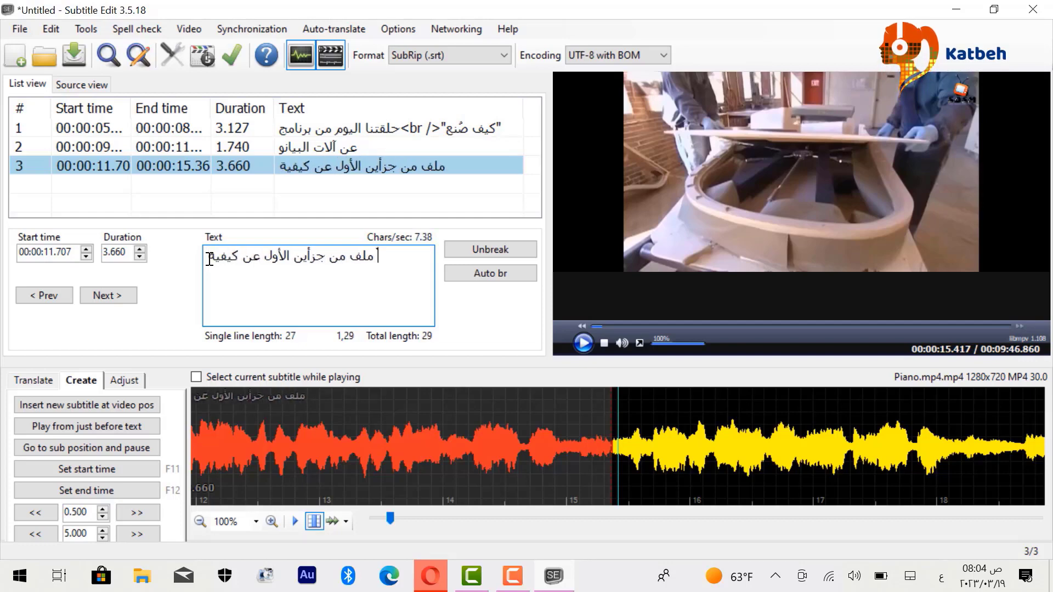
type("صنع")
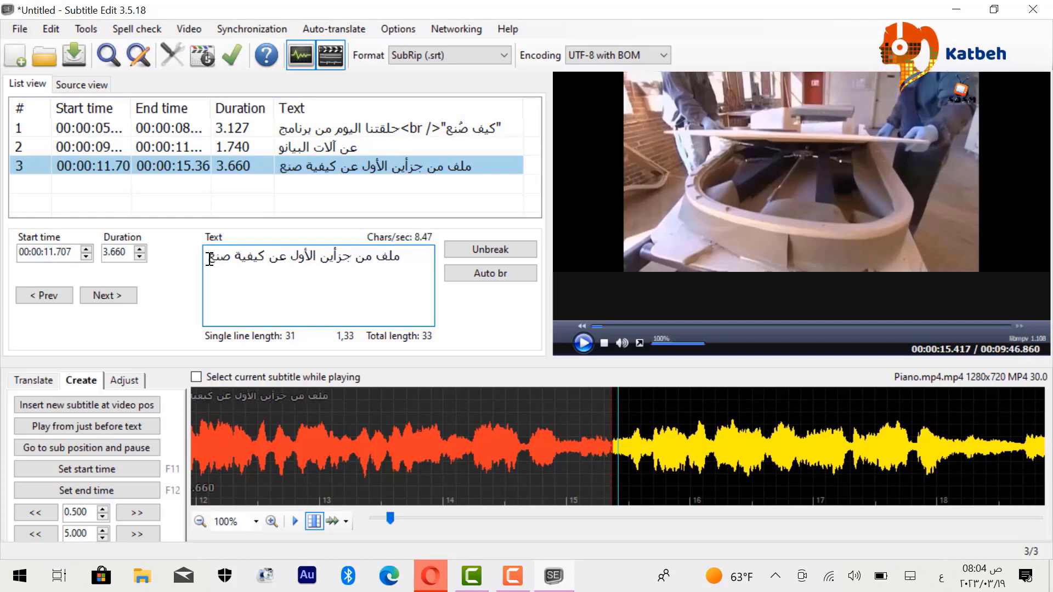
type(" بيانو")
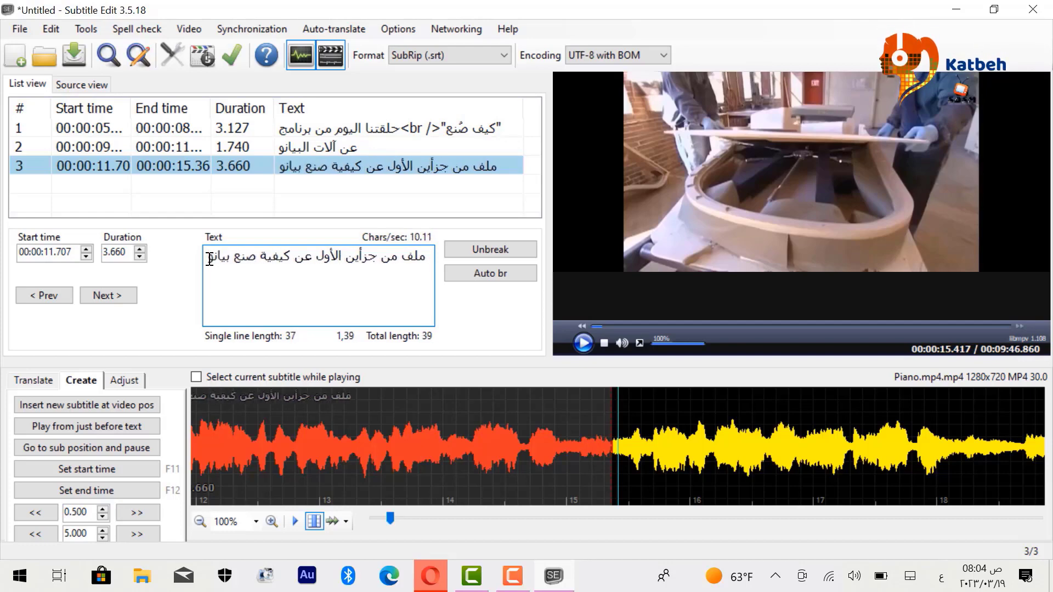
type(" كبير")
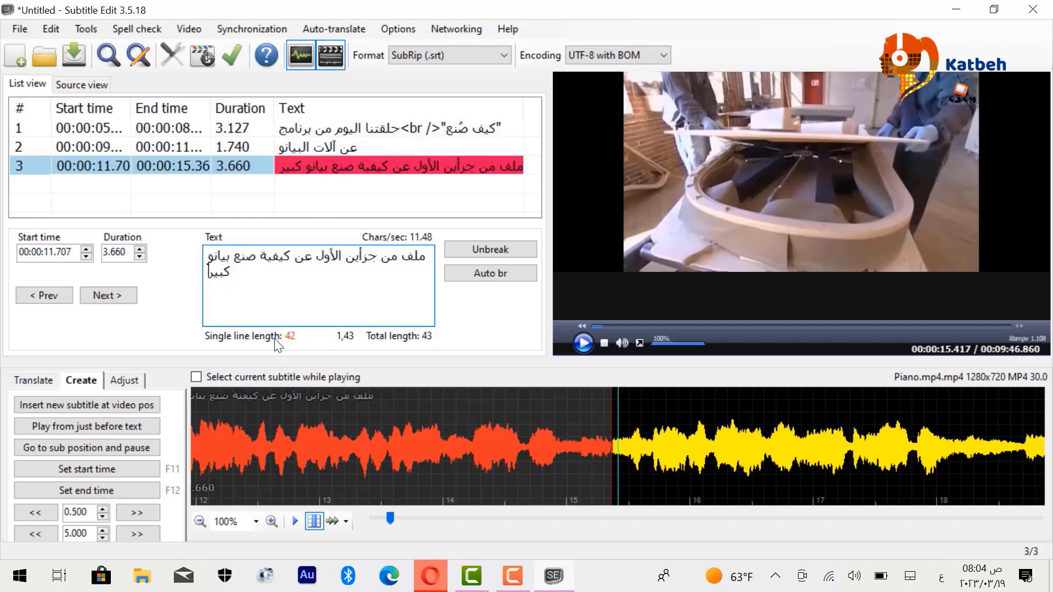
- Split the third subtitle's text into two lines, starting the second line at "الأول"
left_click(343, 257)
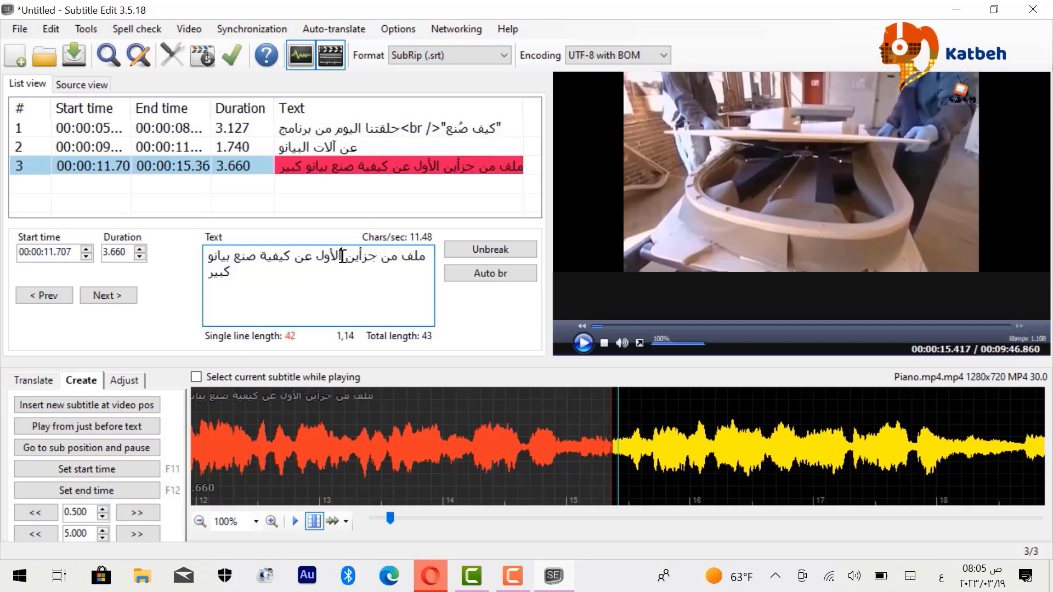
key("Return")
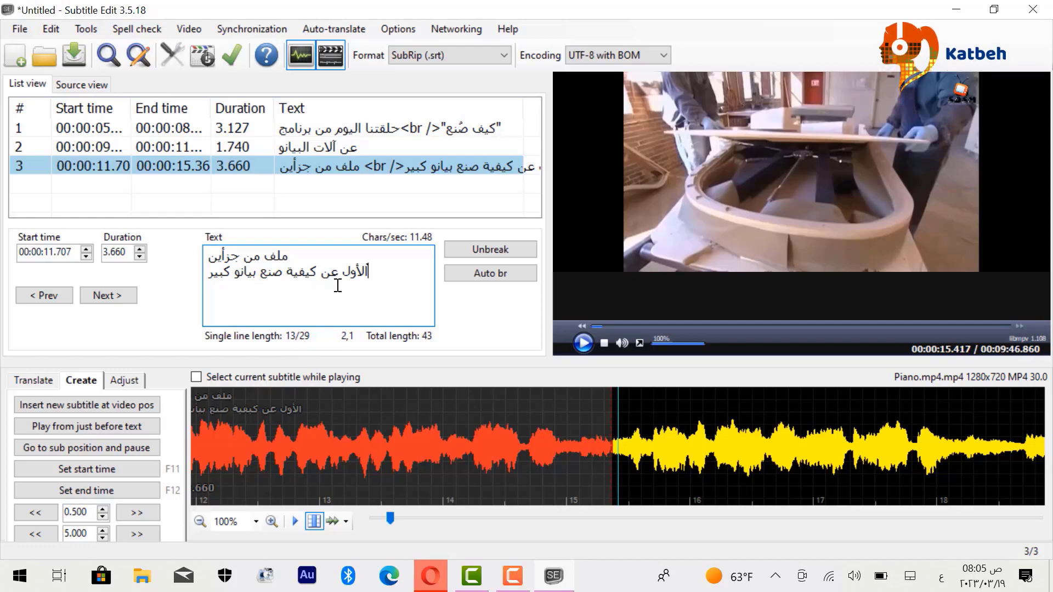
double_click(465, 443)
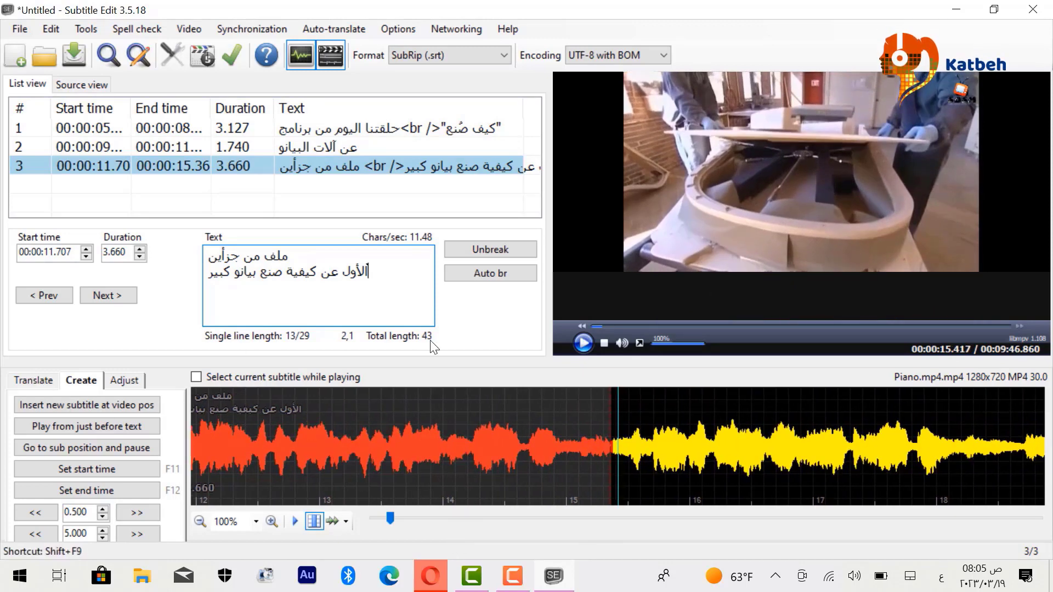
- Find where the following phrase starts, insert a fourth subtitle at 15.567 seconds, and end it at 18.833 seconds
left_click(582, 343)
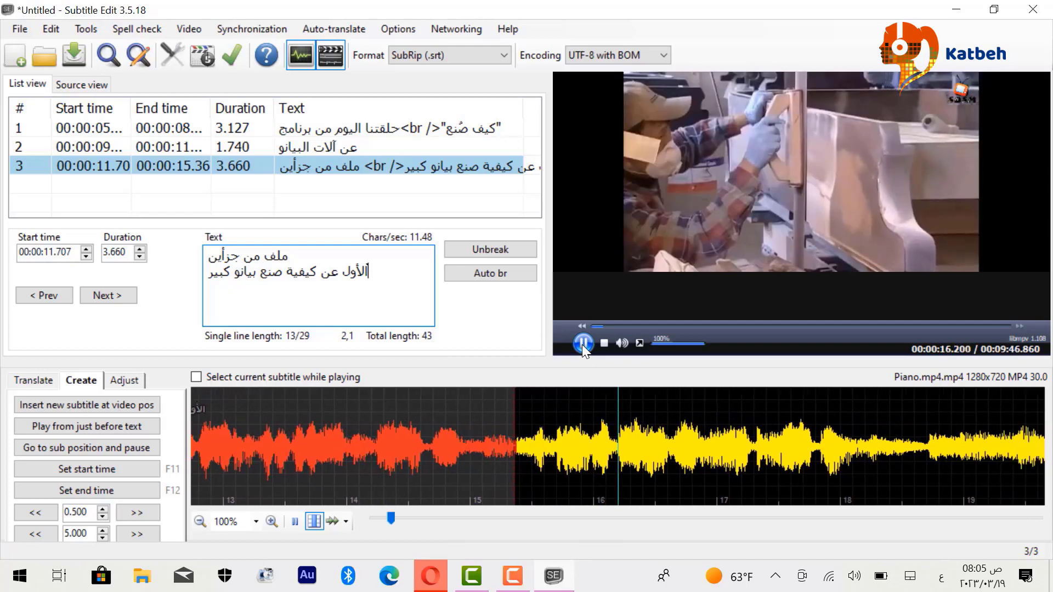
left_click(493, 447)
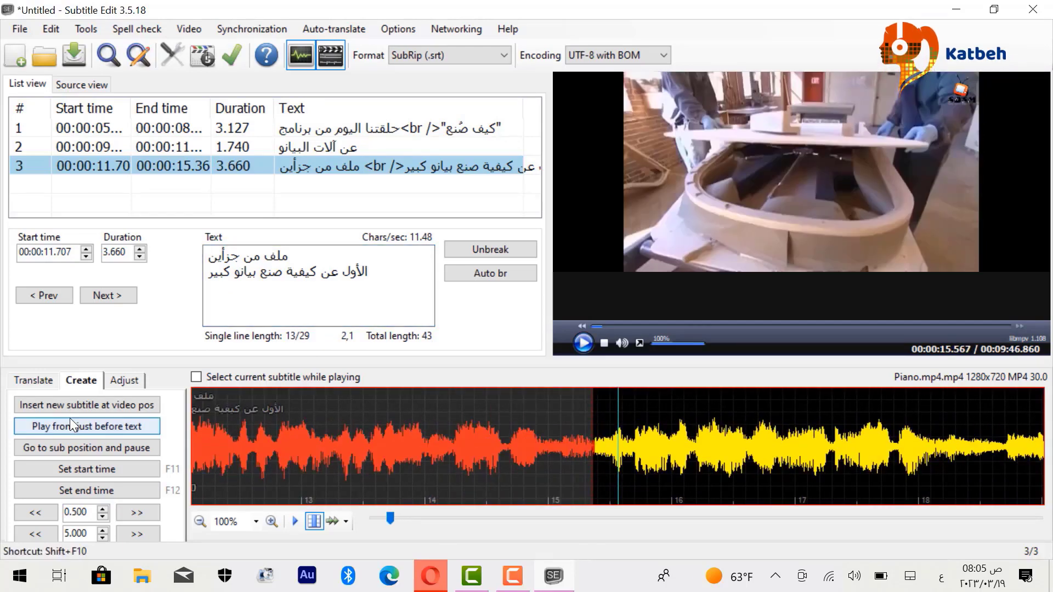
left_click(55, 403)
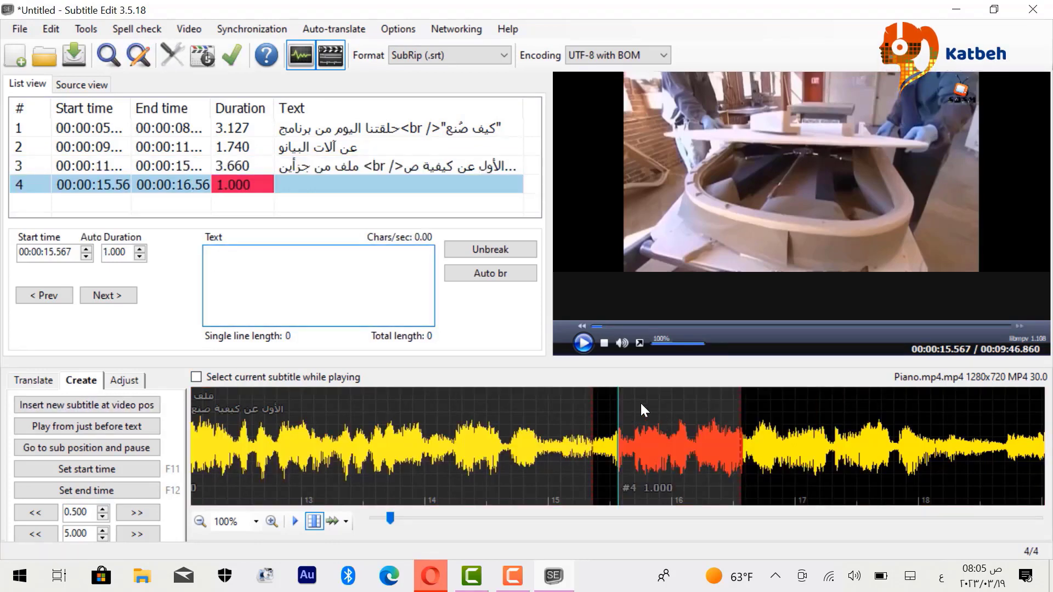
left_click(585, 344)
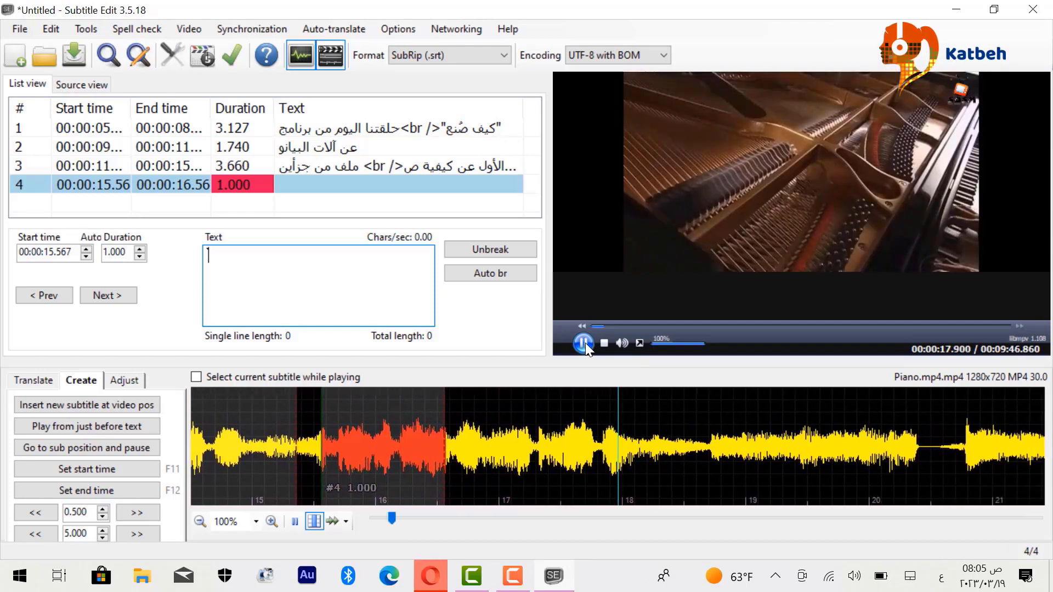
left_click(585, 343)
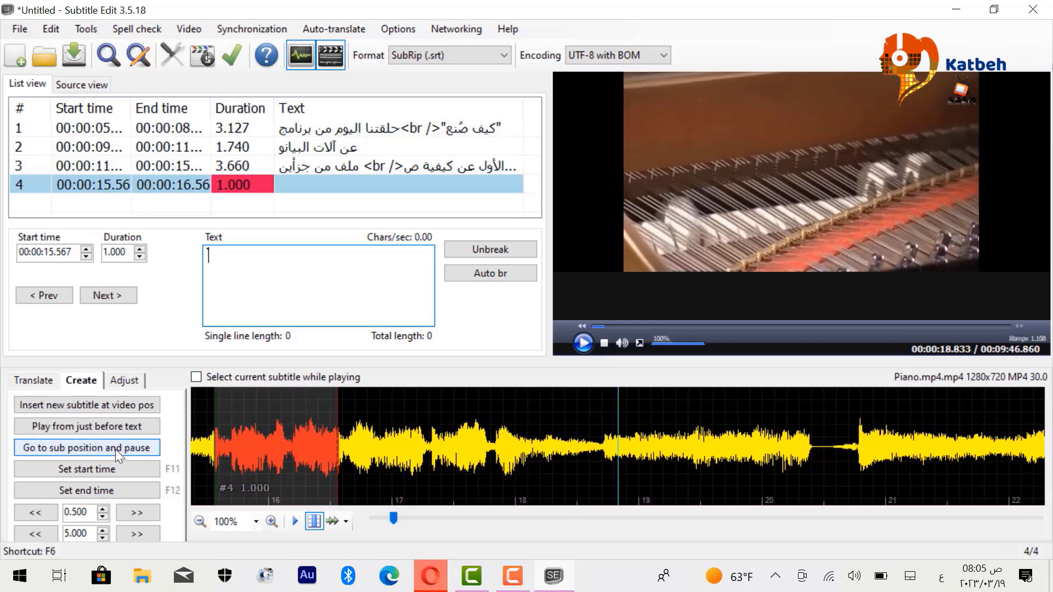
left_click(62, 491)
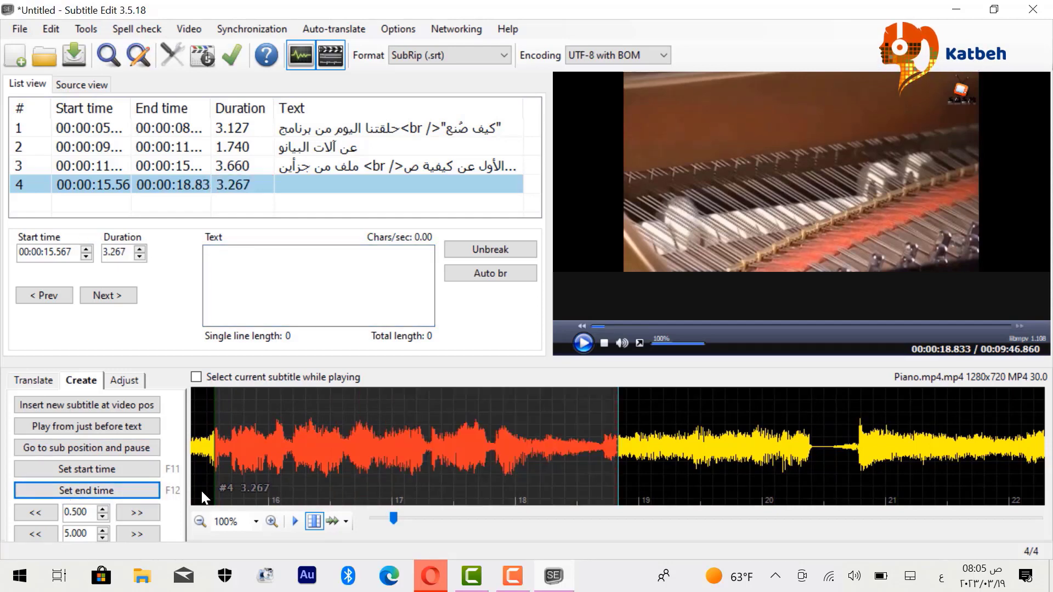
- Enter "لنختم الحلقة على ألحان معزوفة موسيقية" as the fourth subtitle's text
left_click(228, 276)
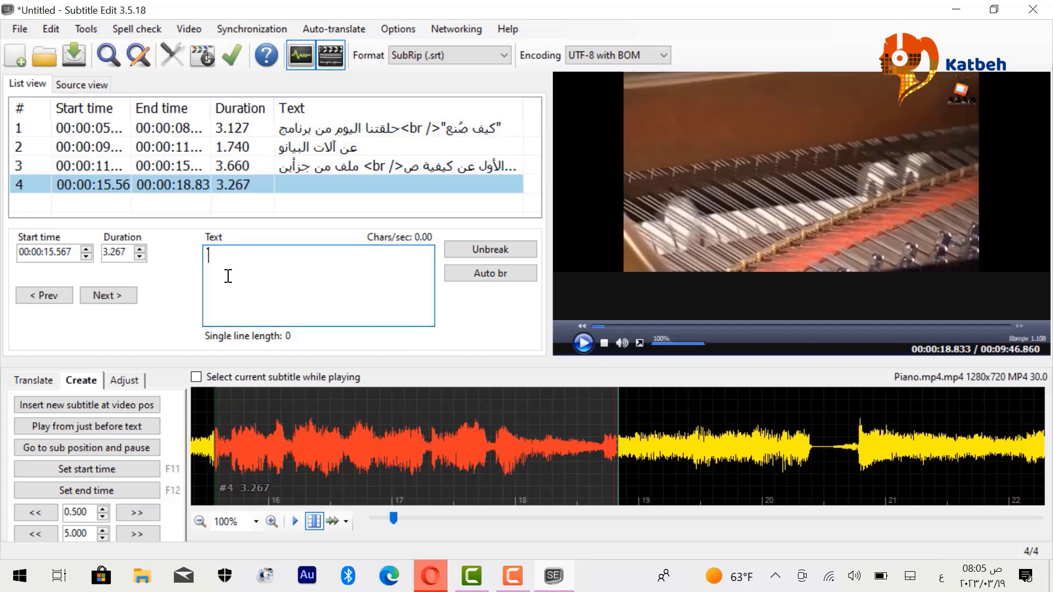
type("لنخ")
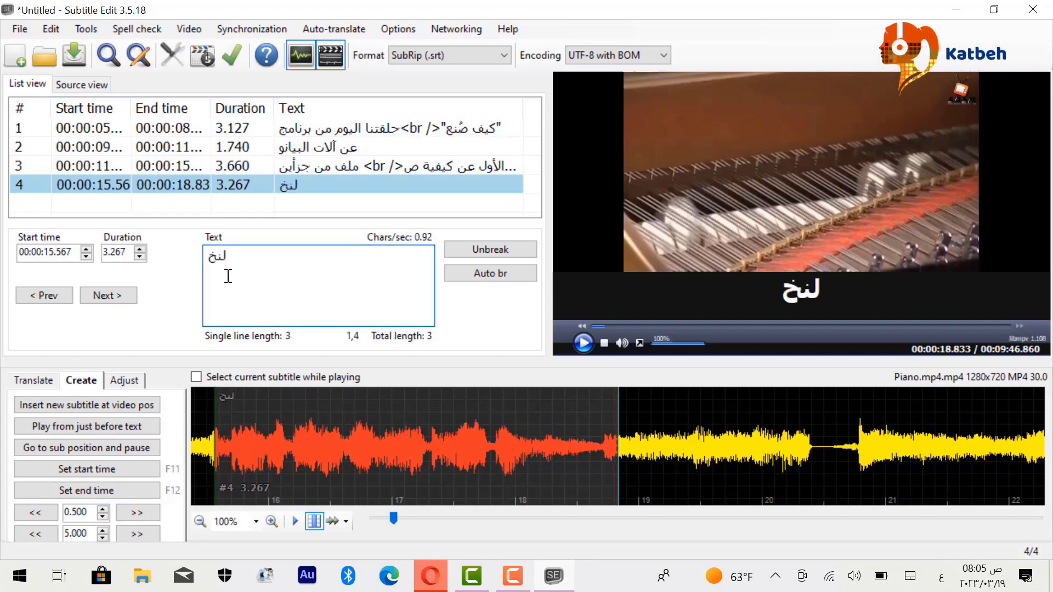
type("تم ")
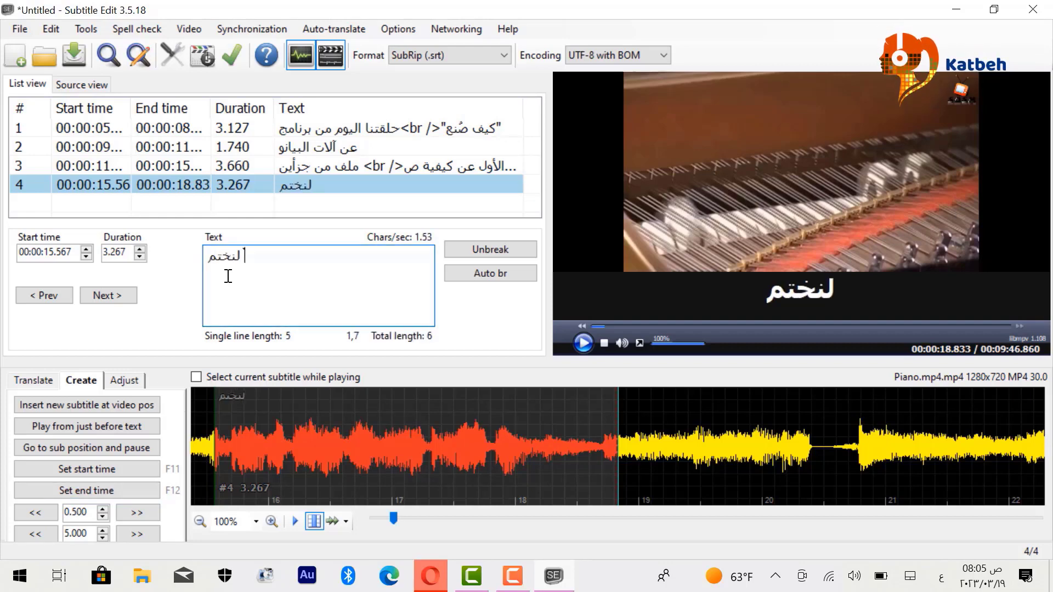
type("الحلقة")
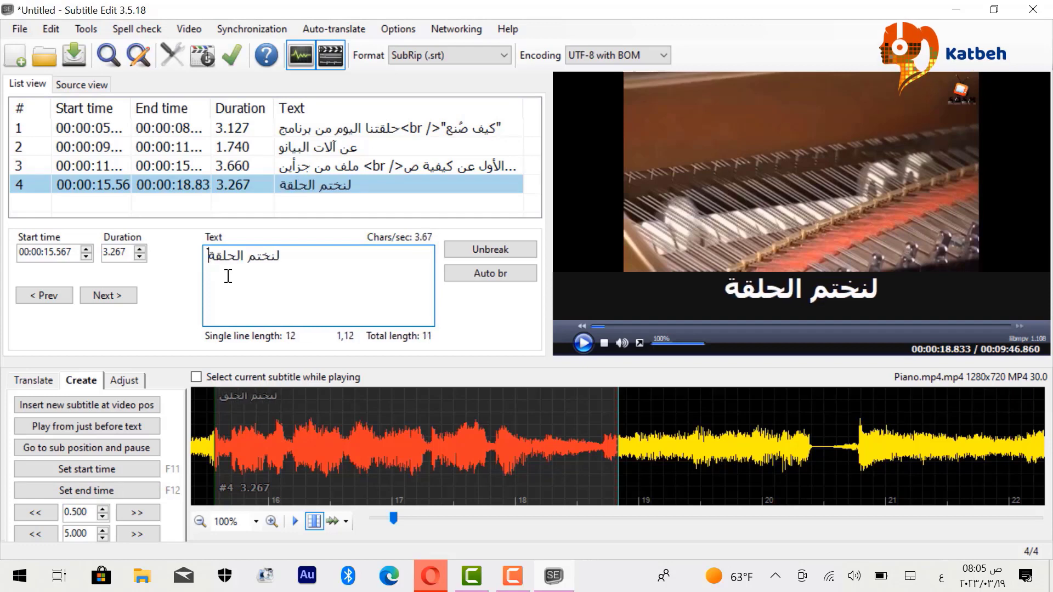
type("  عل")
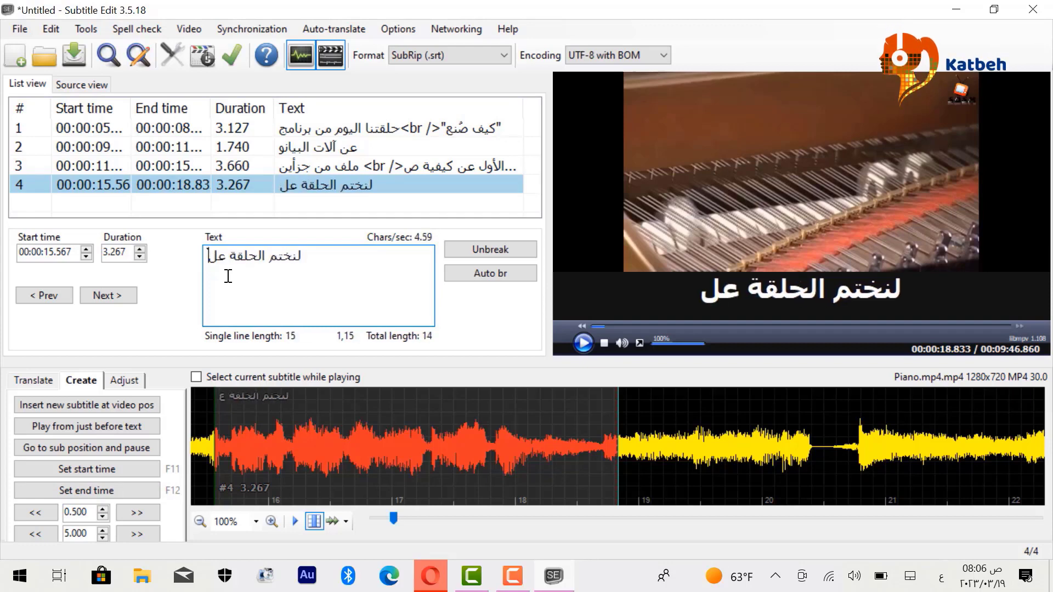
type("ى ألحان  ")
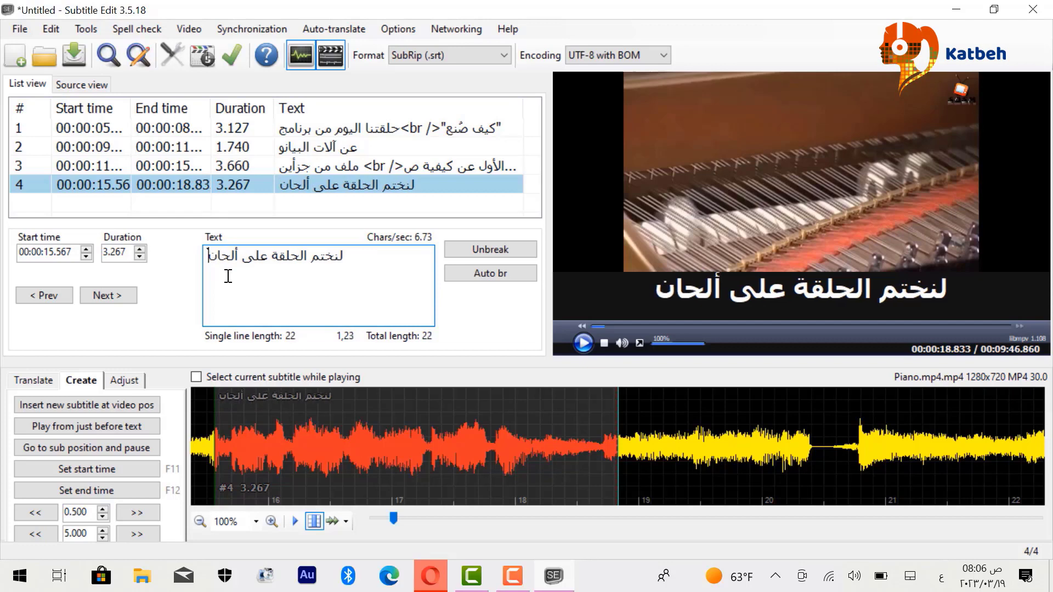
type("معزوفة")
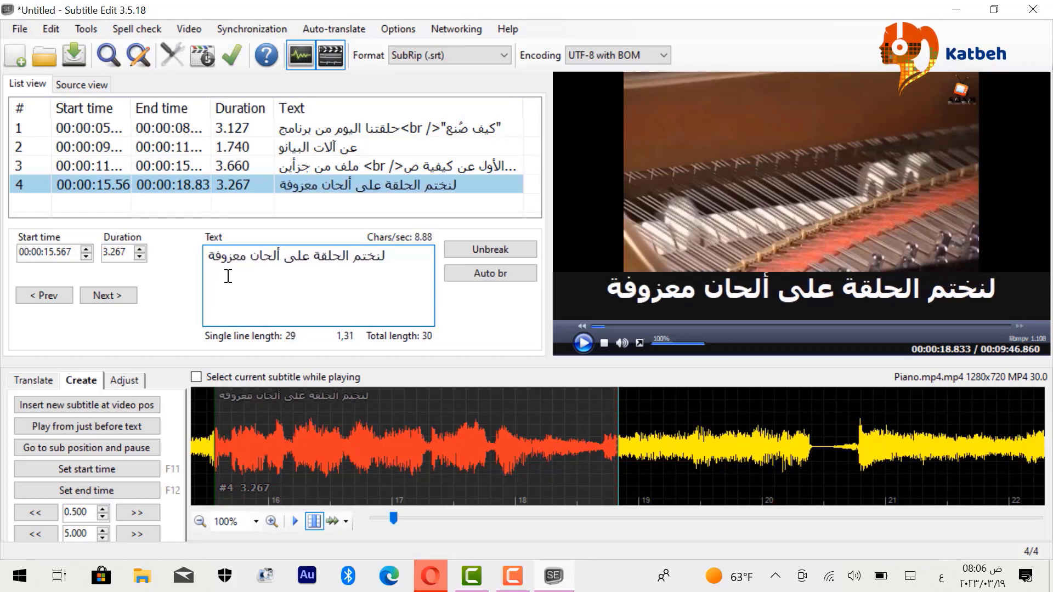
type("  موسي")
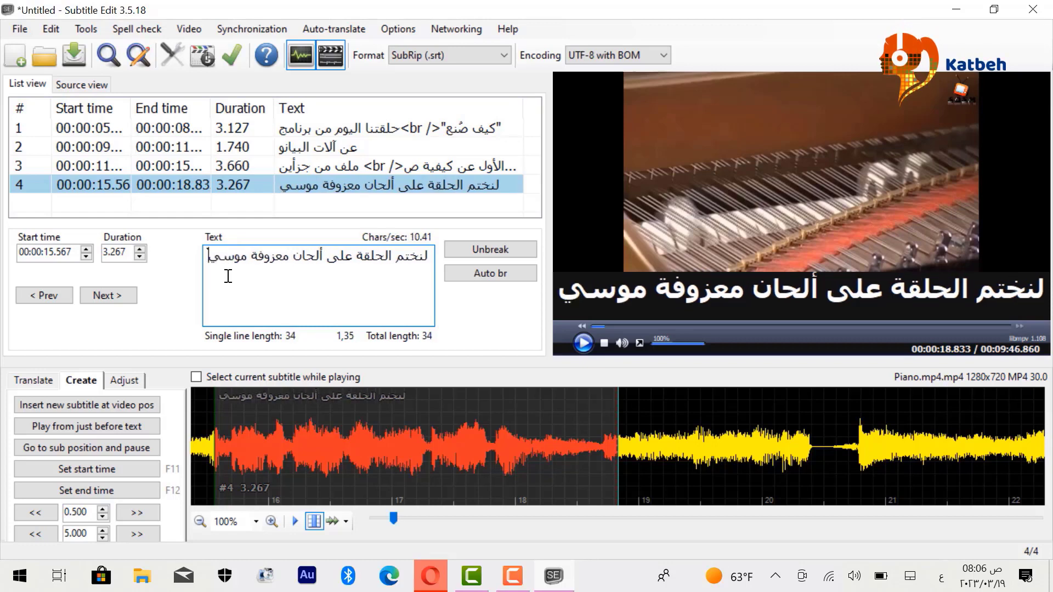
type("قىة")
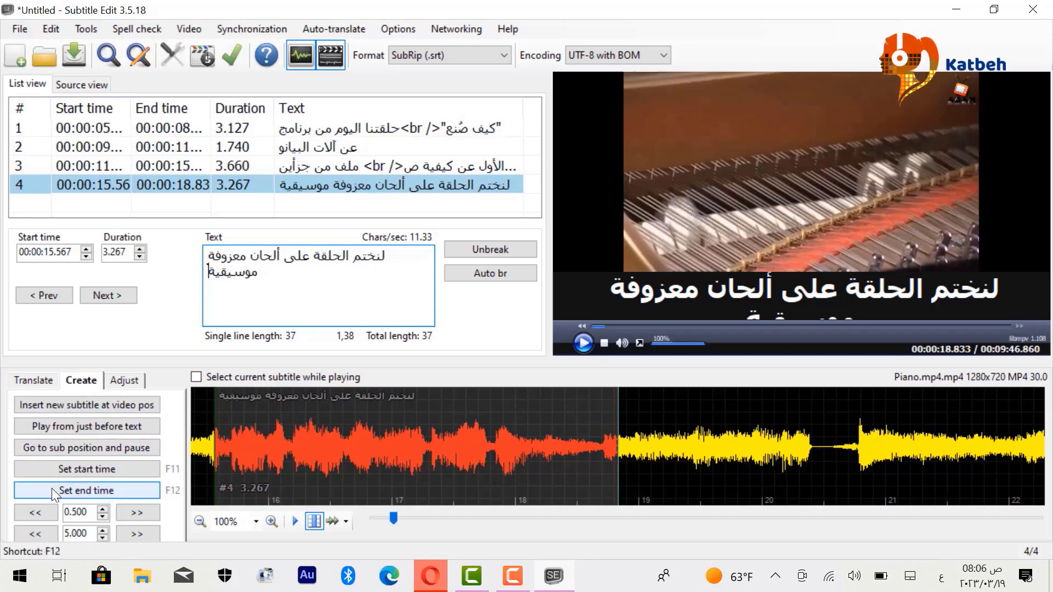
- Replay the fourth subtitle from just before its text, listen past its end, and pause the video
left_click(99, 428)
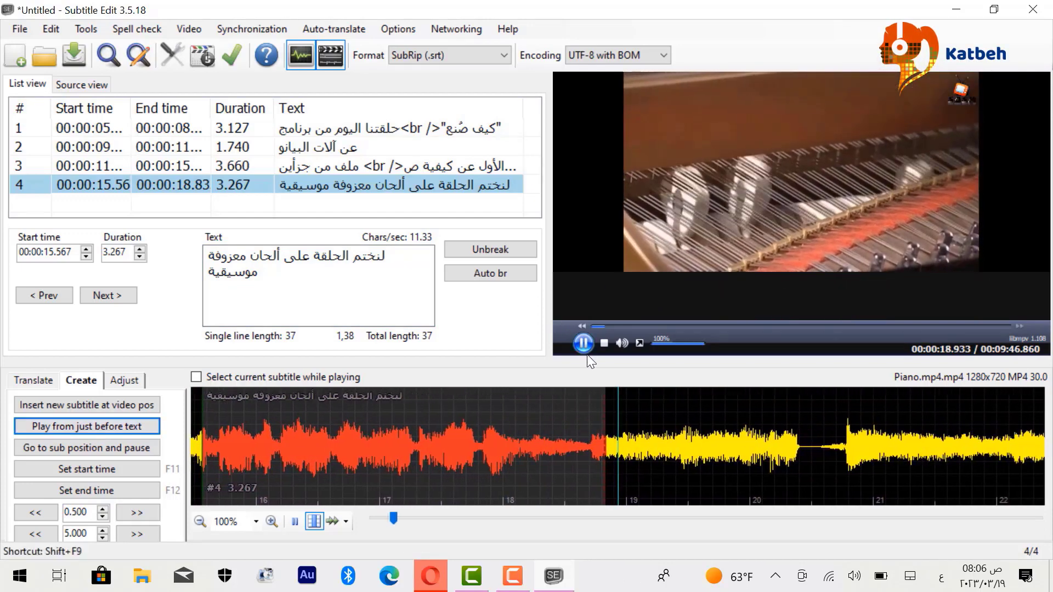
left_click(584, 344)
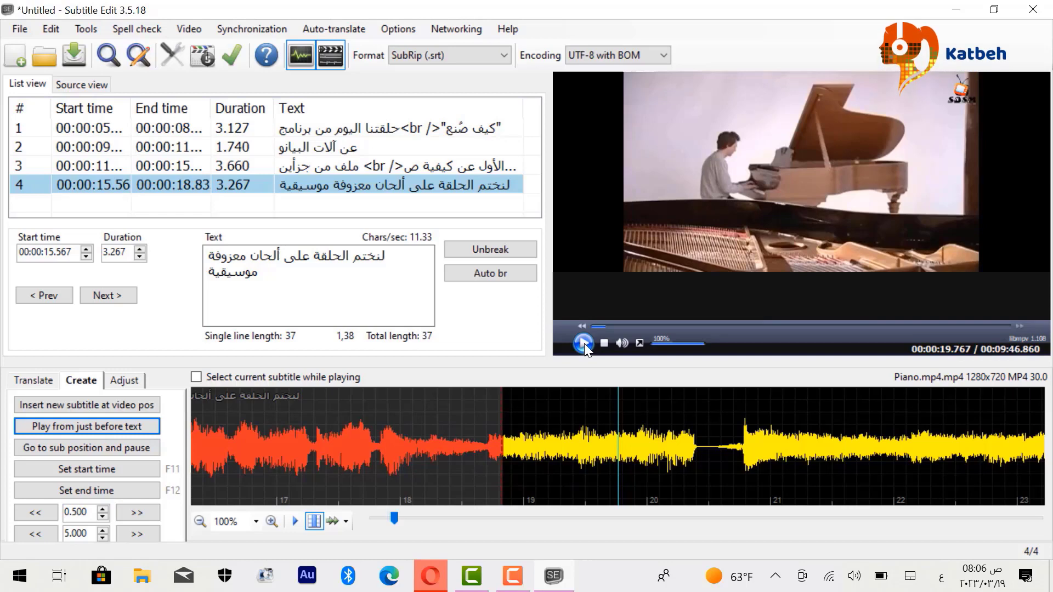
left_click(584, 344)
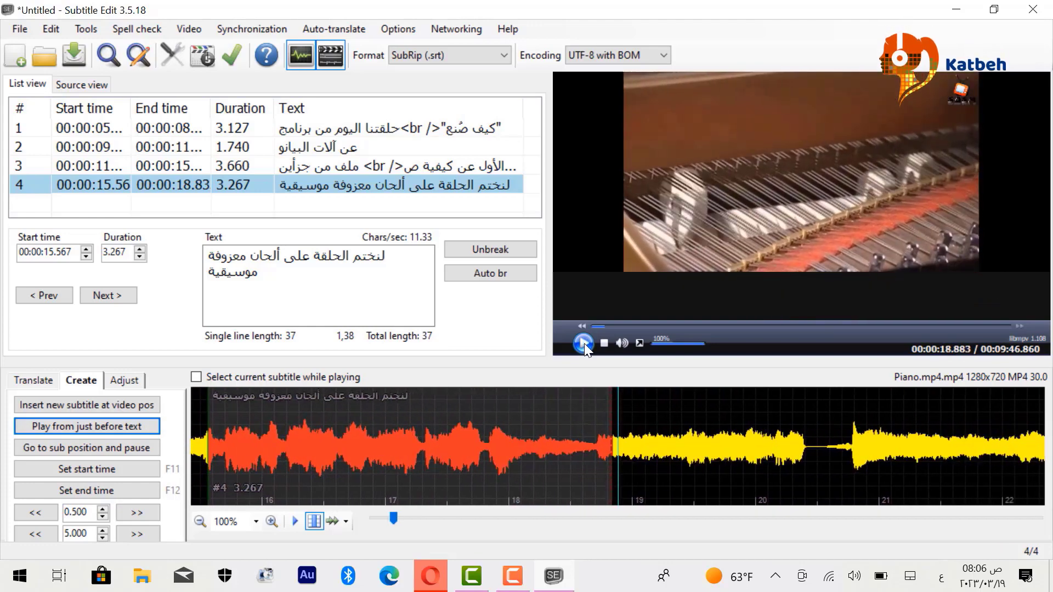
left_click(106, 426)
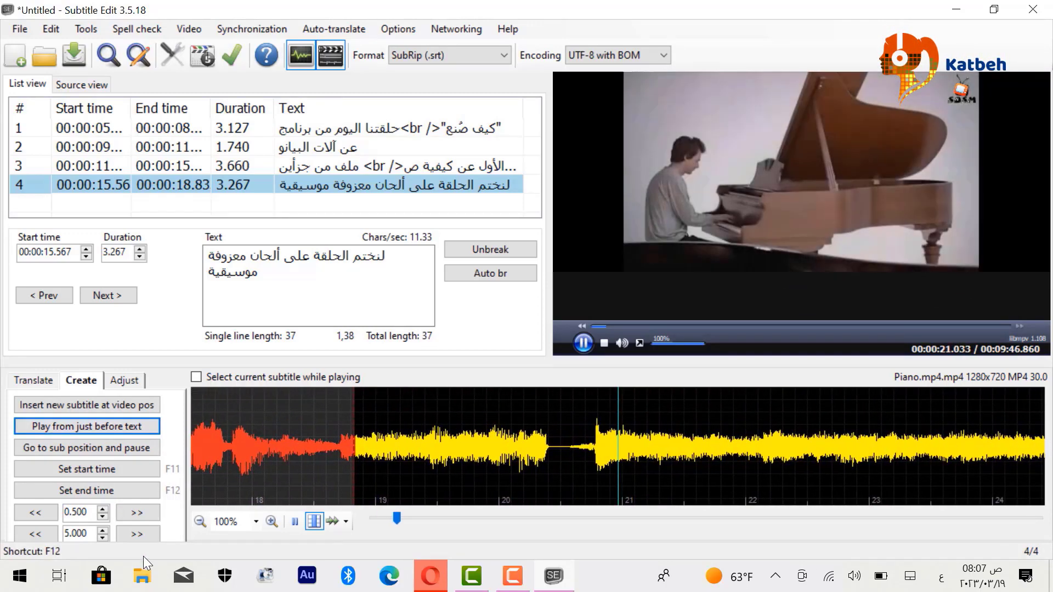
left_click(587, 344)
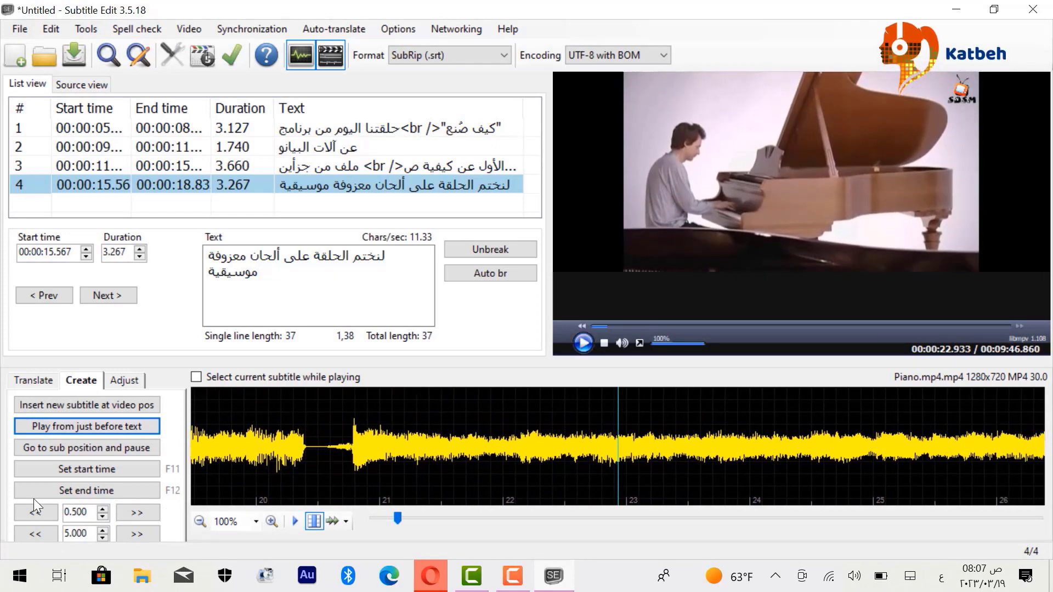
- Move the video position in 0.5-second steps, two forward and five back
left_click(134, 512)
left_click(134, 512)
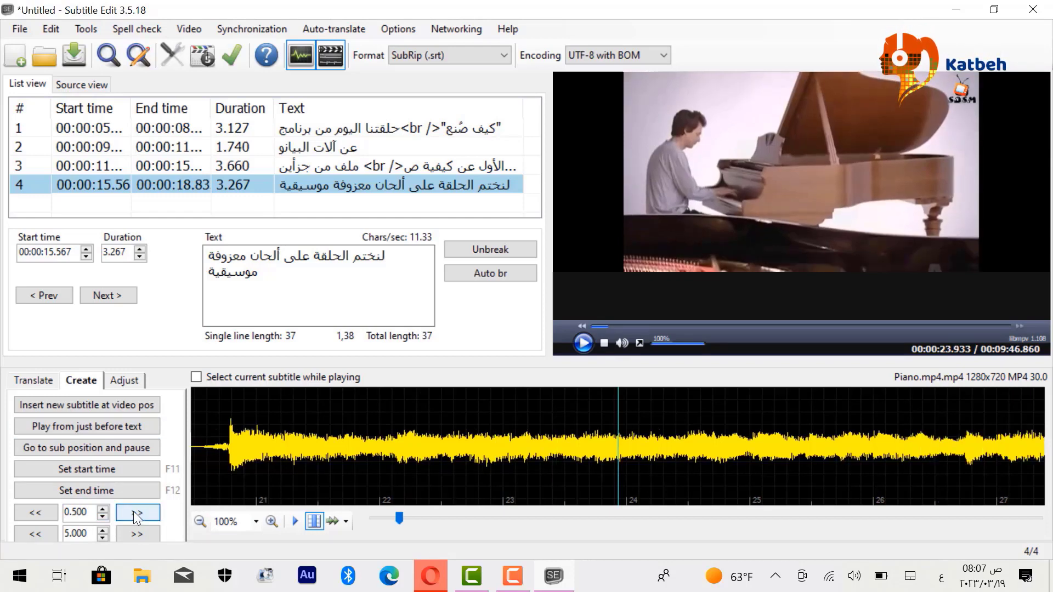
left_click(32, 512)
left_click(31, 512)
left_click(32, 513)
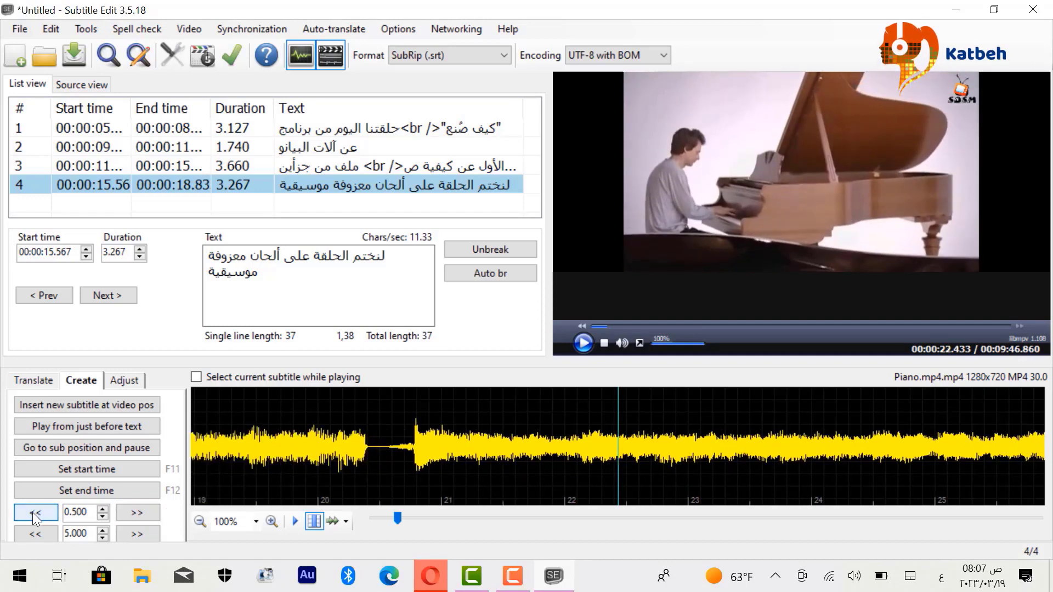
left_click(31, 512)
left_click(32, 512)
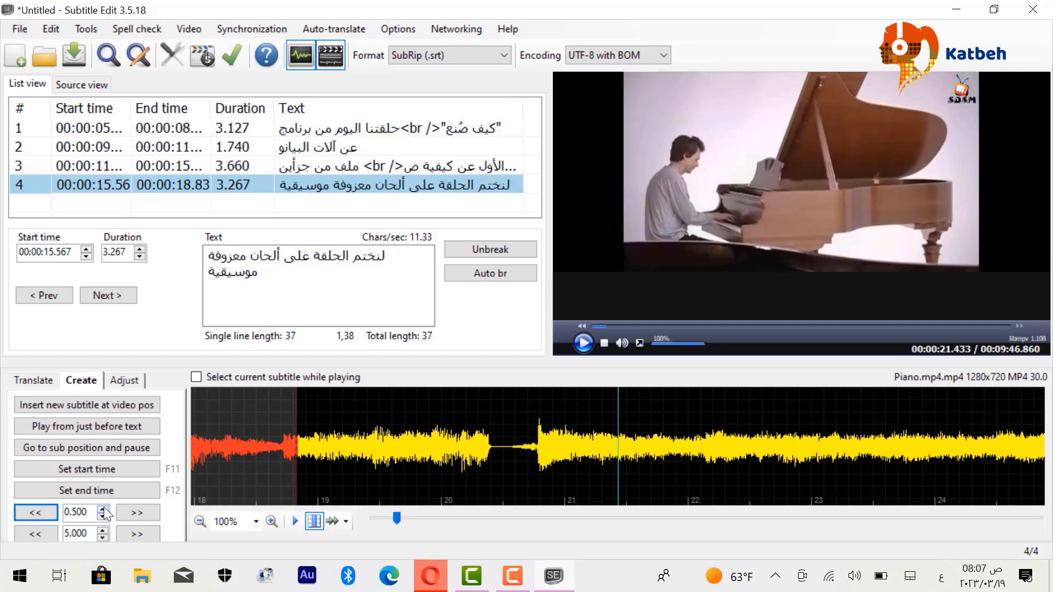
- Jump through the video in 5-second steps, two forward and four back
left_click(137, 529)
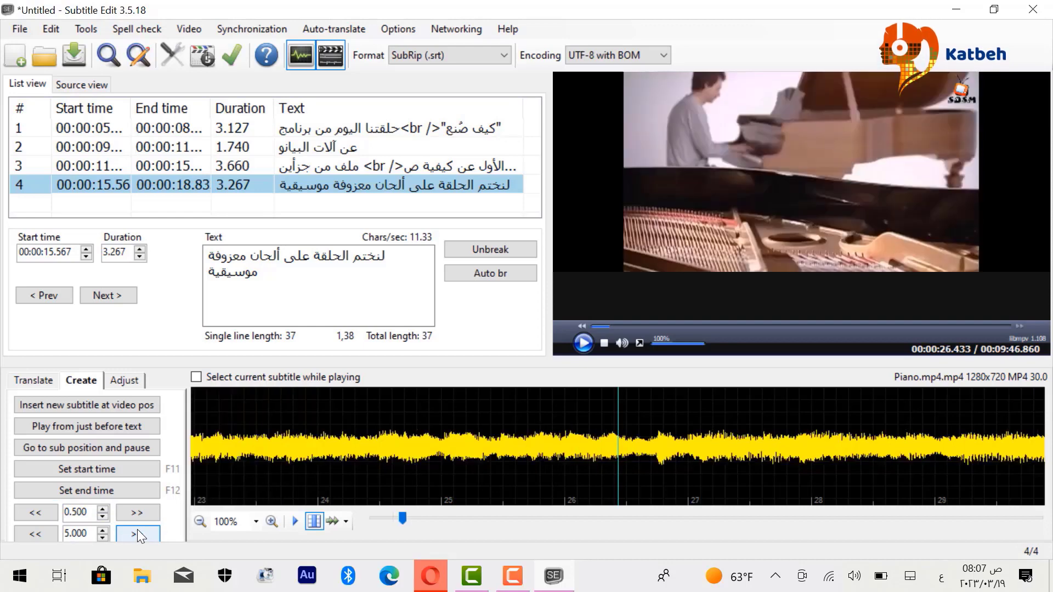
left_click(137, 529)
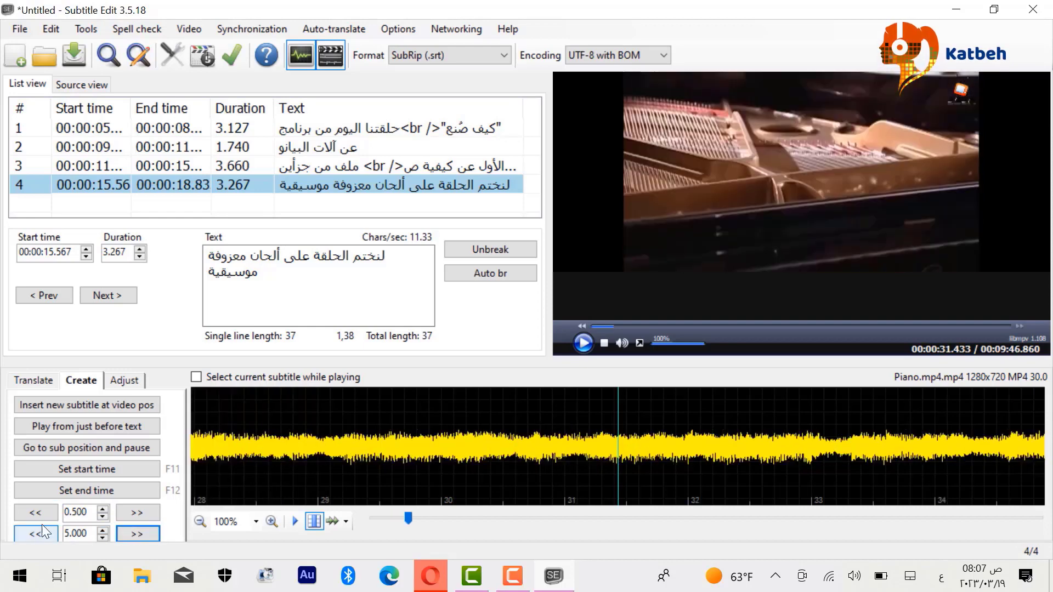
left_click(30, 535)
left_click(30, 534)
left_click(30, 534)
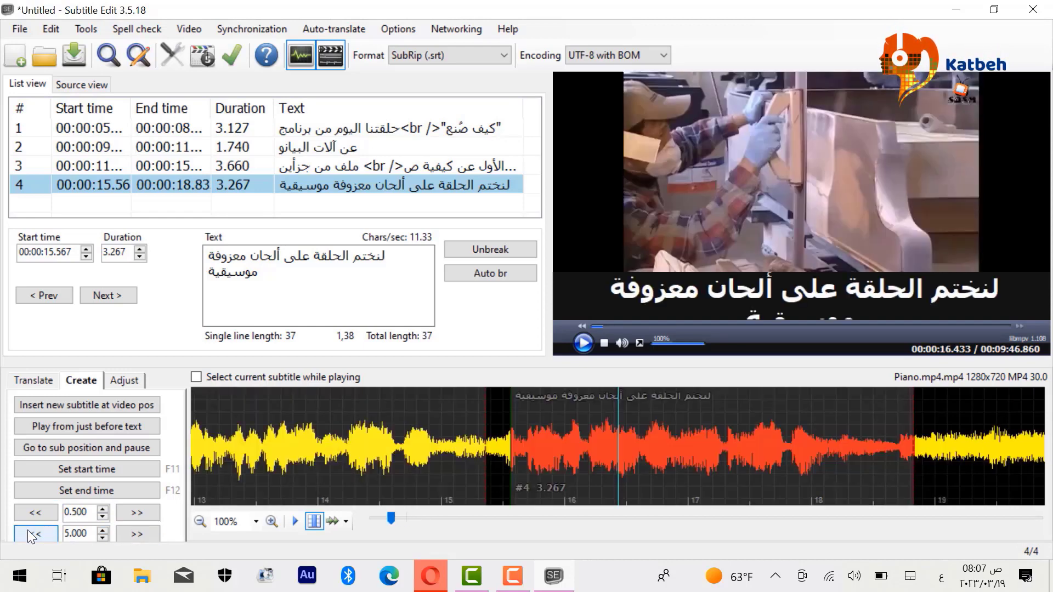
left_click(38, 531)
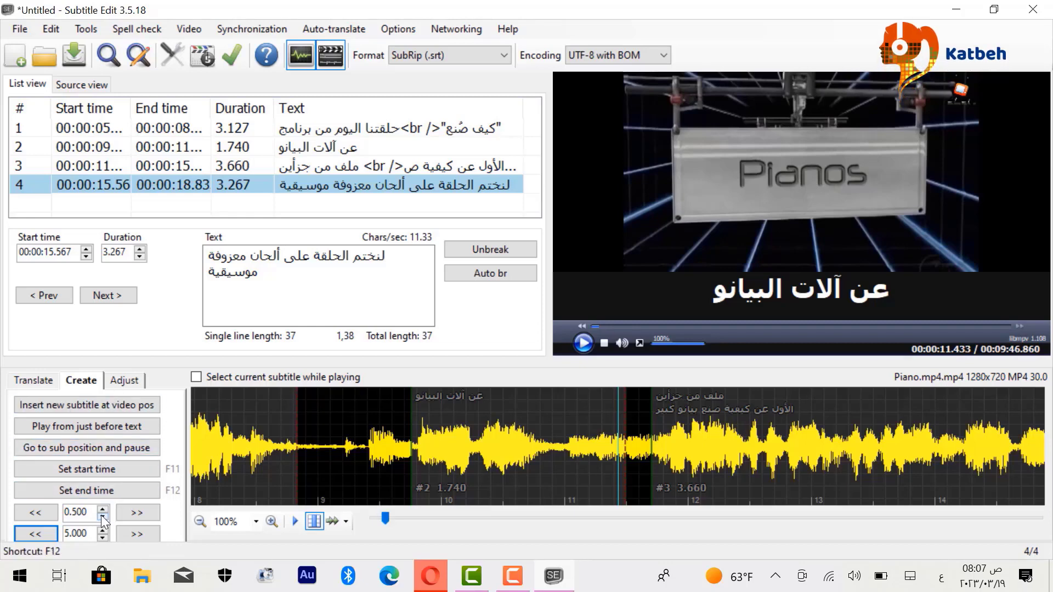
- Look over the timing adjustment options, switch to the translation controls, and play the fourth subtitle briefly
left_click(118, 380)
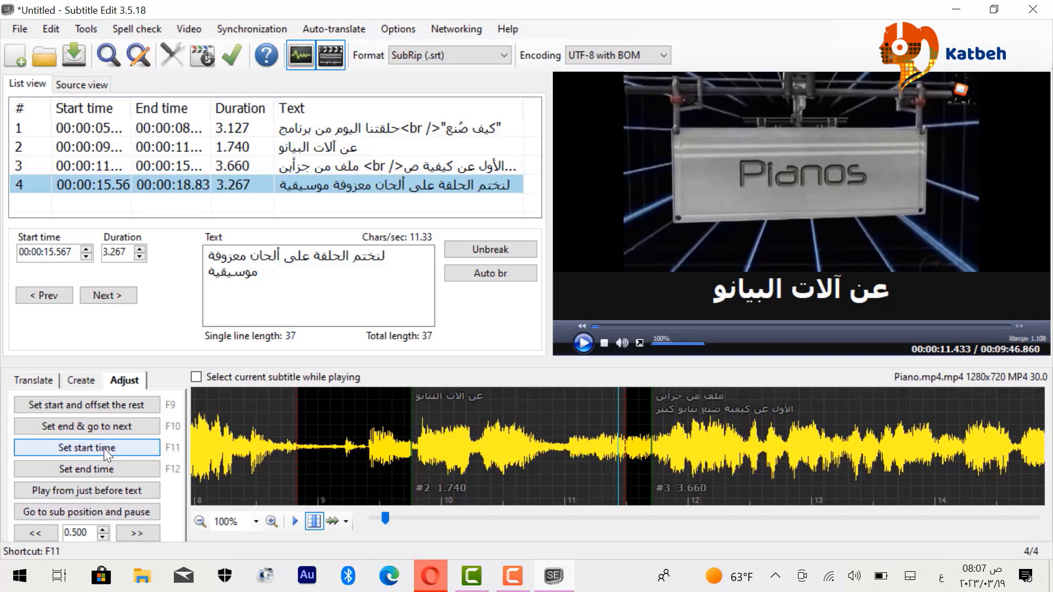
left_click(33, 381)
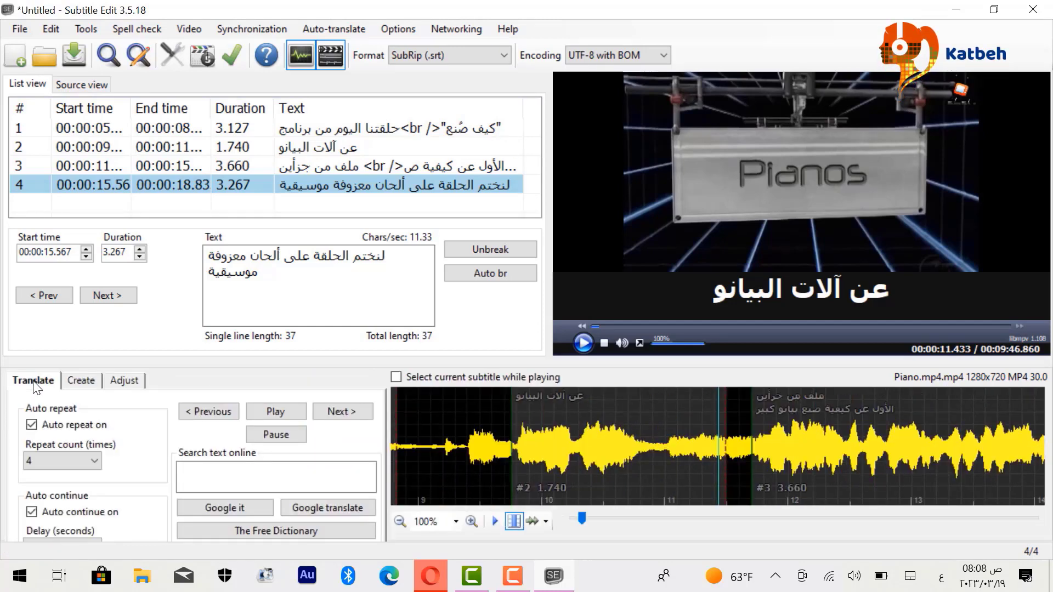
left_click(276, 411)
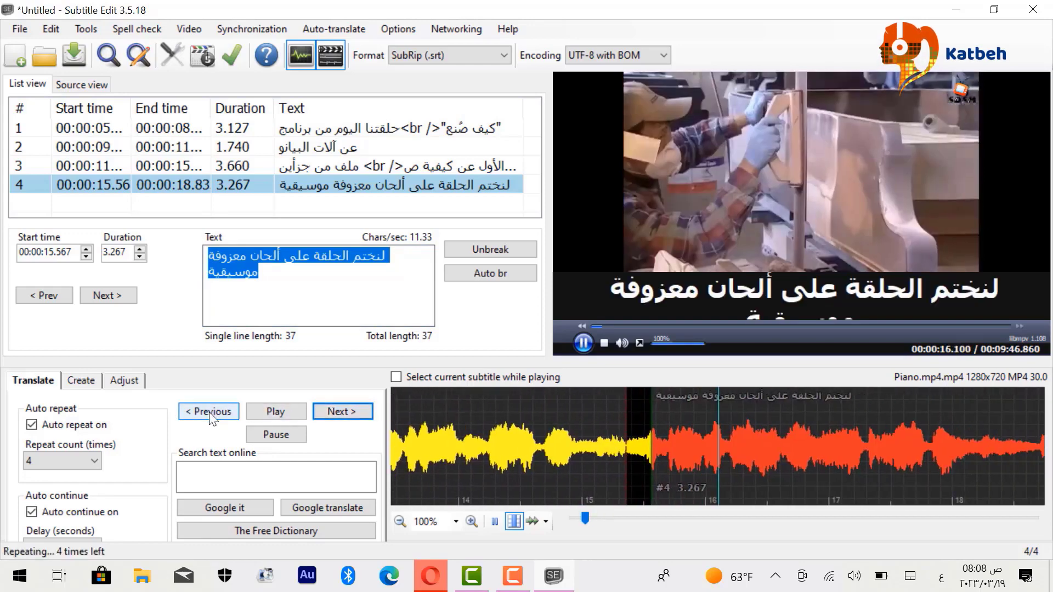
left_click(276, 435)
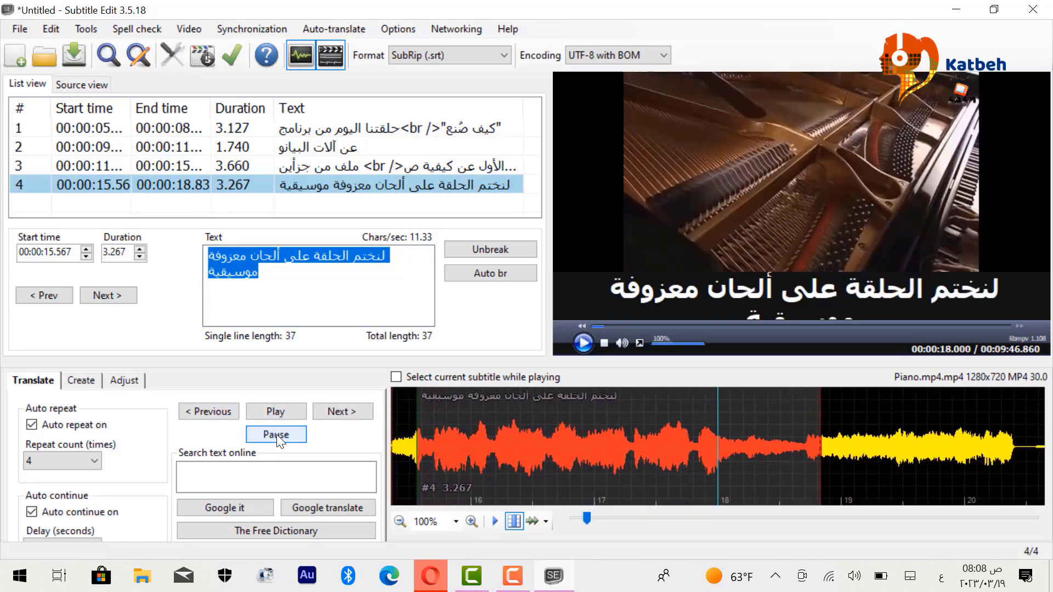
- Play the previous and next subtitles one by one with the translation controls, pausing at the second subtitle
left_click(203, 410)
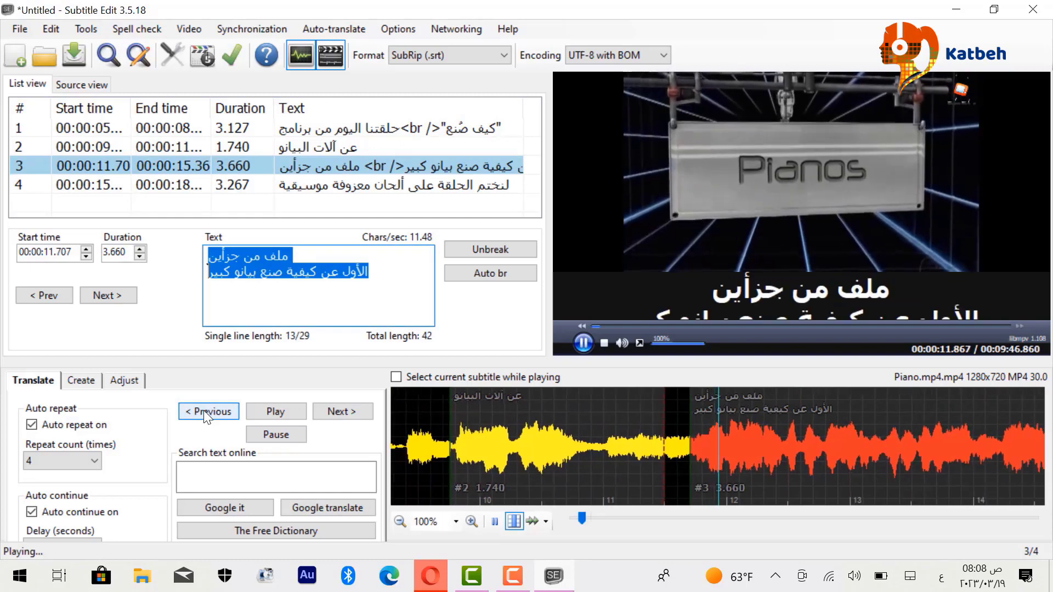
left_click(203, 410)
left_click(203, 410)
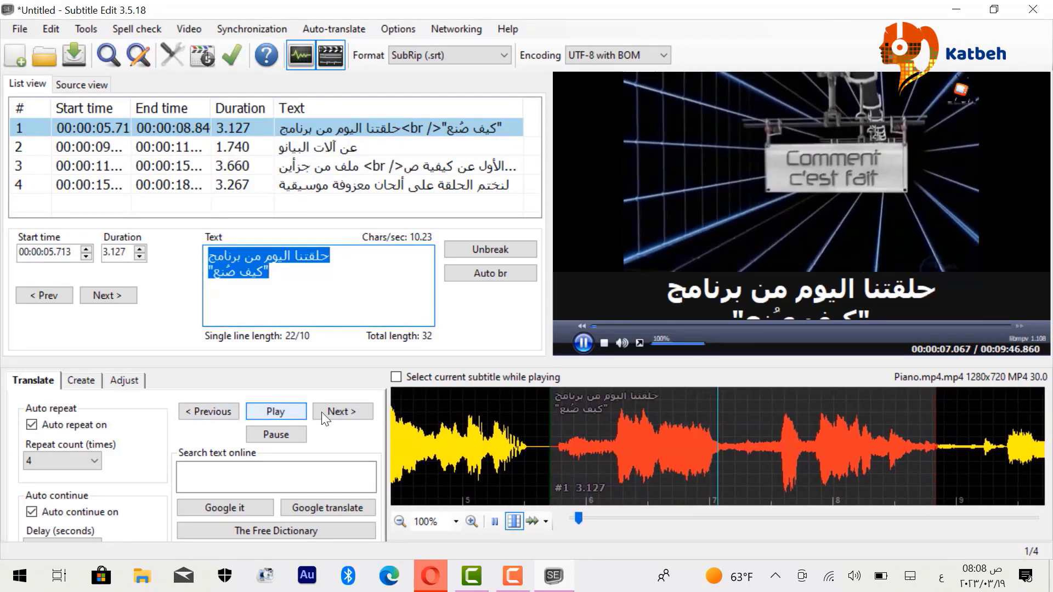
left_click(339, 409)
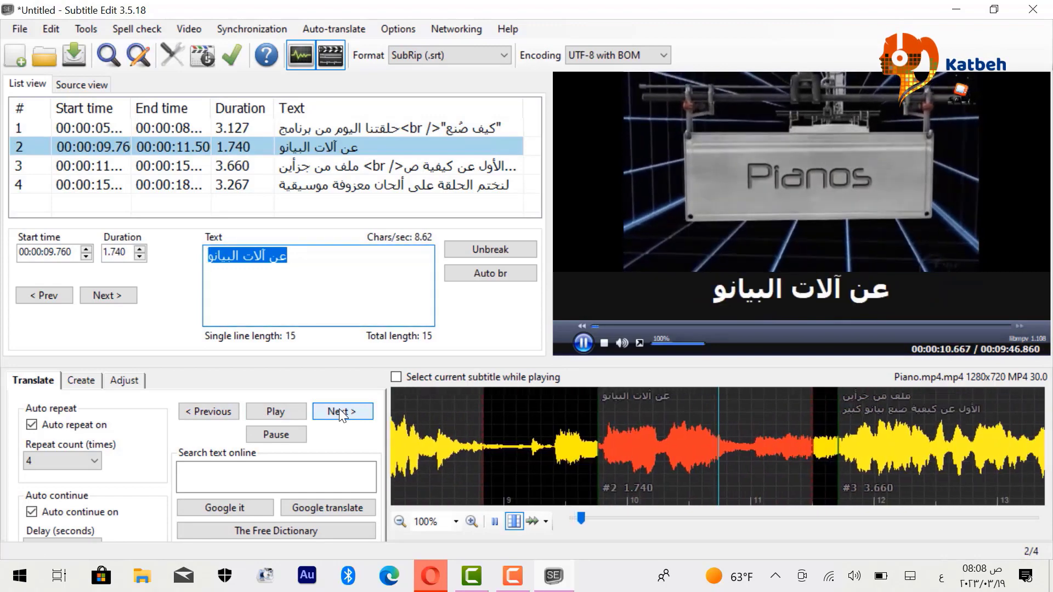
left_click(339, 409)
left_click(339, 409)
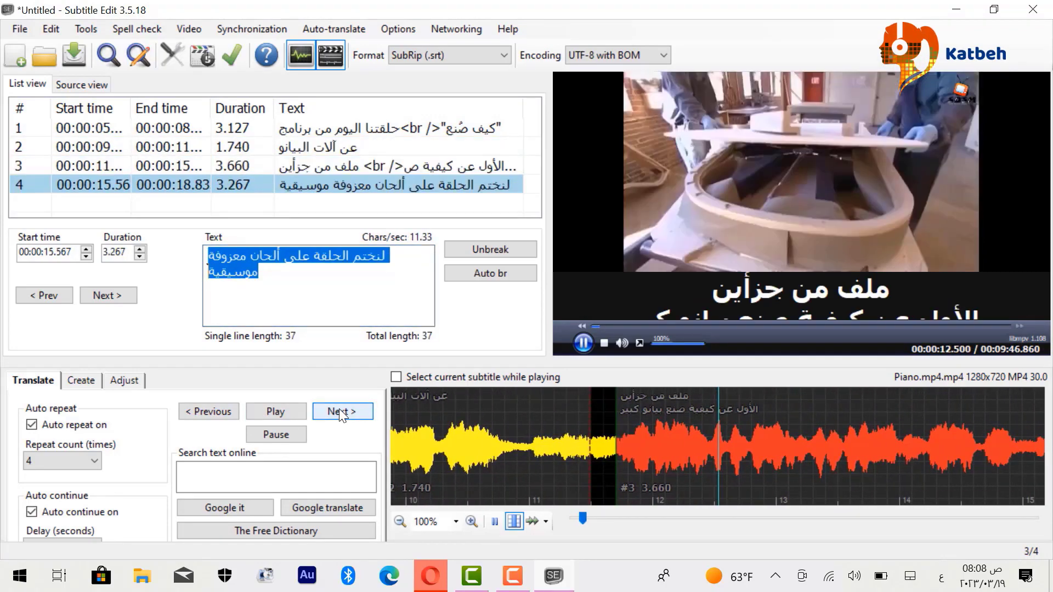
left_click(215, 411)
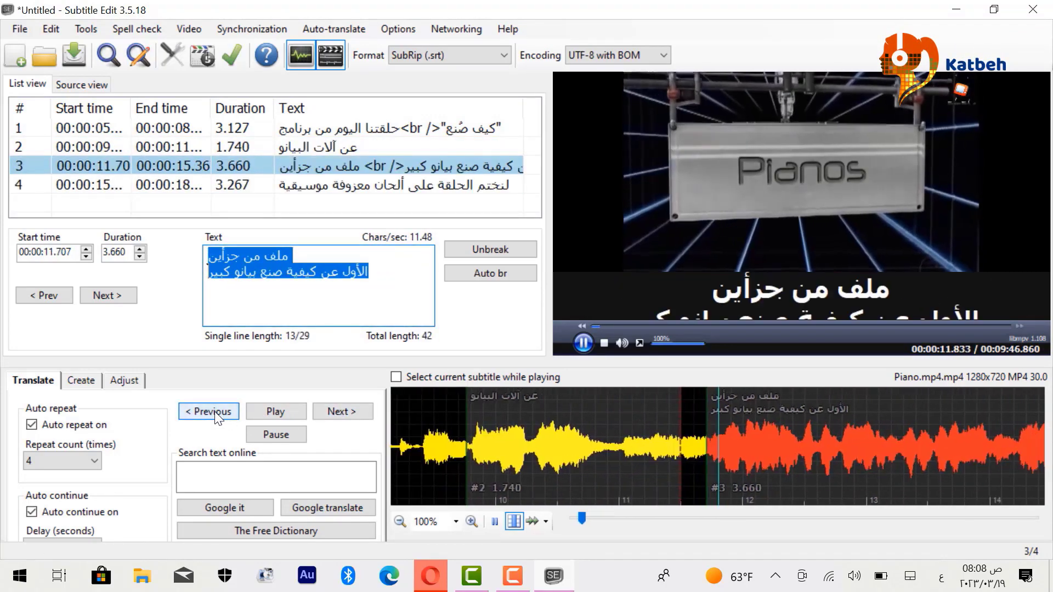
left_click(215, 411)
left_click(272, 433)
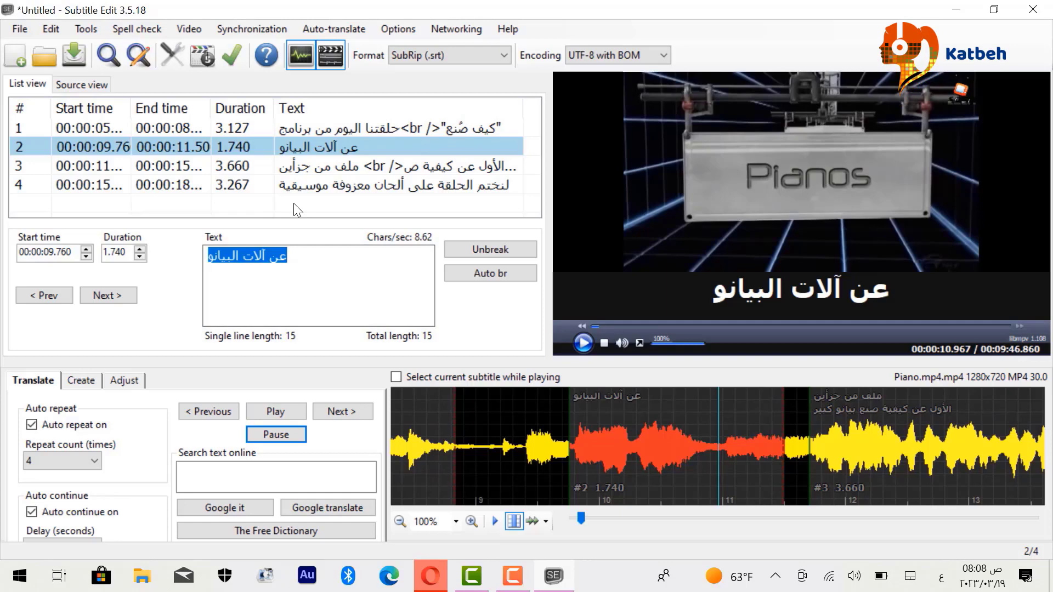
- Play the video from the fourth subtitle to find the next phrase and insert a new subtitle at 00:00:37.323
double_click(301, 189)
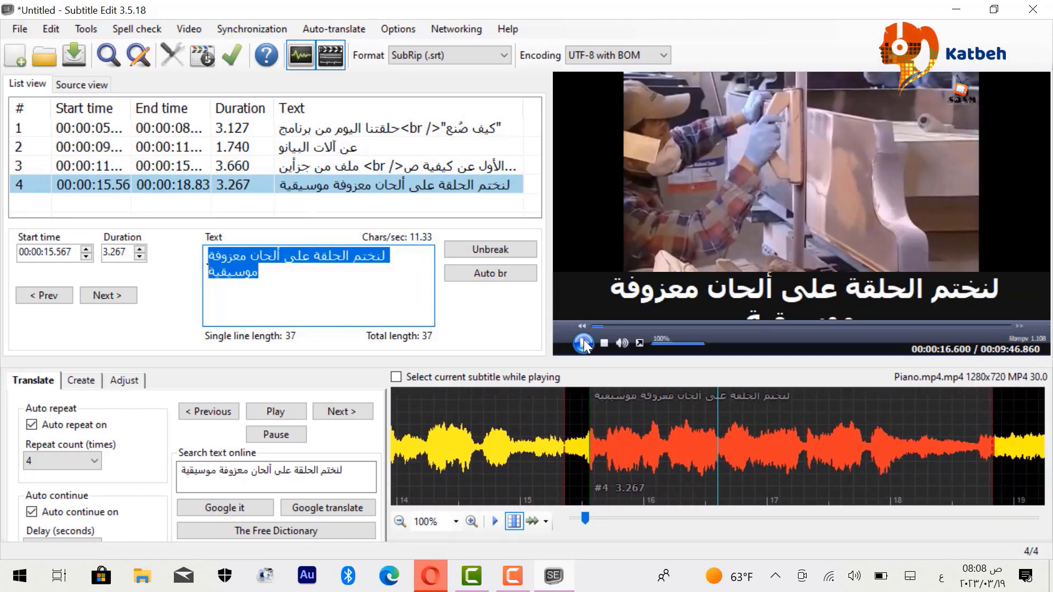
left_click(583, 343)
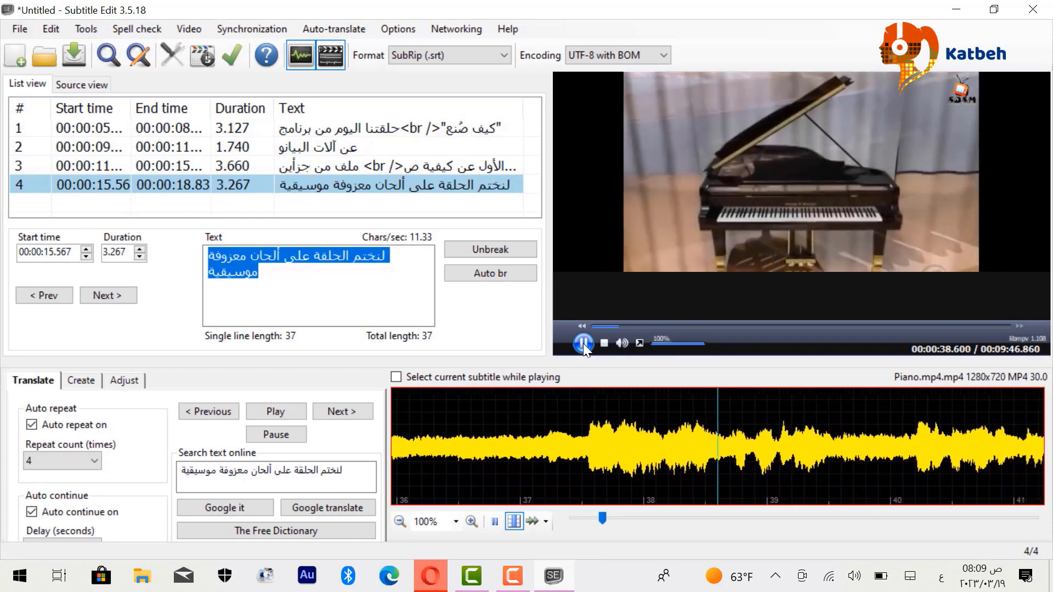
left_click(583, 343)
left_click(519, 449)
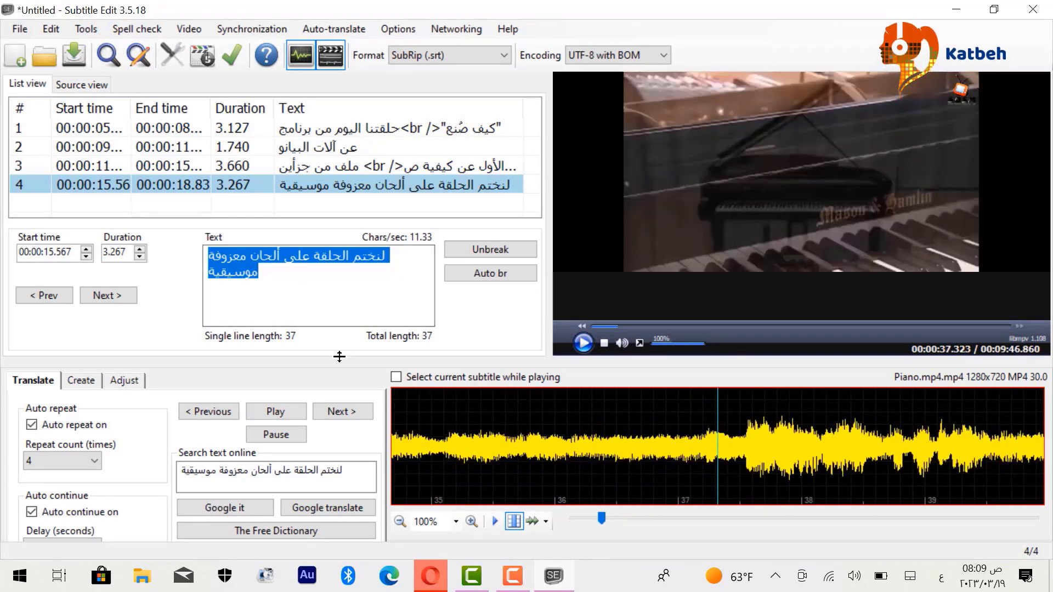
left_click(80, 381)
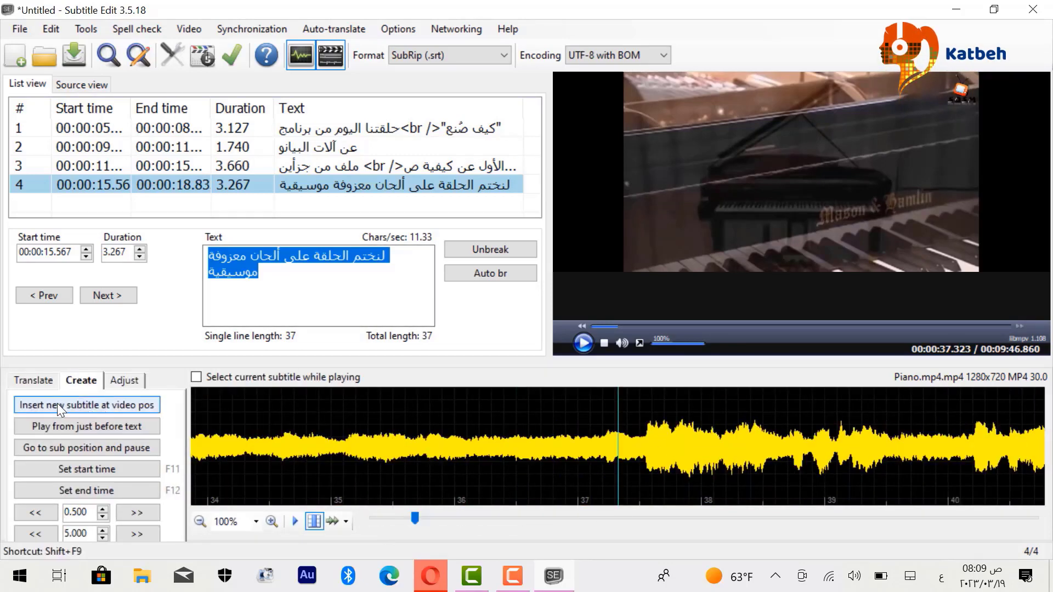
left_click(49, 405)
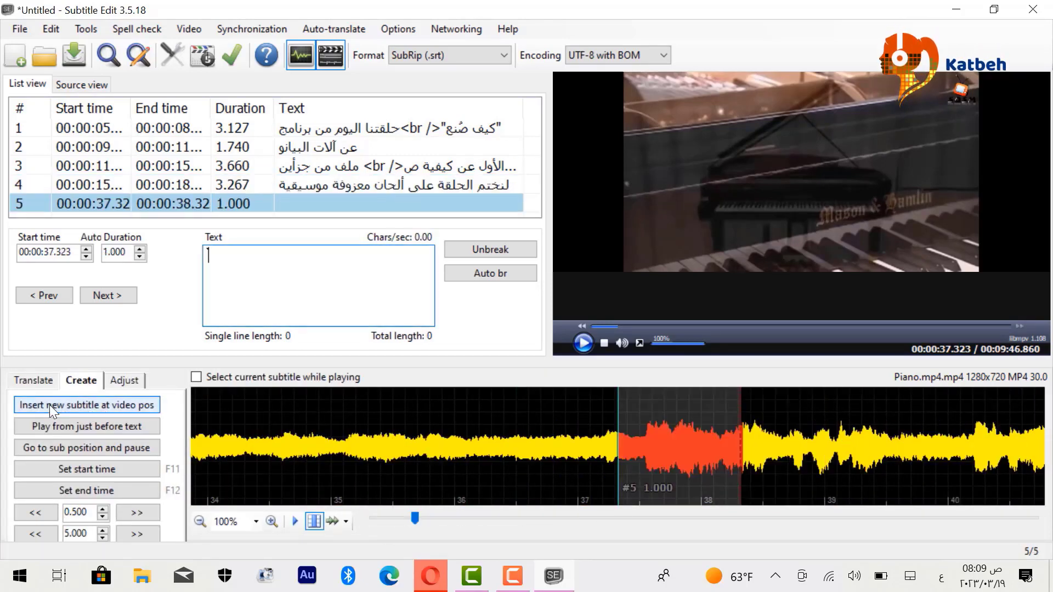
- Play the video to the end of the phrase and set the fifth subtitle's end time at 00:00:42.233
left_click(584, 348)
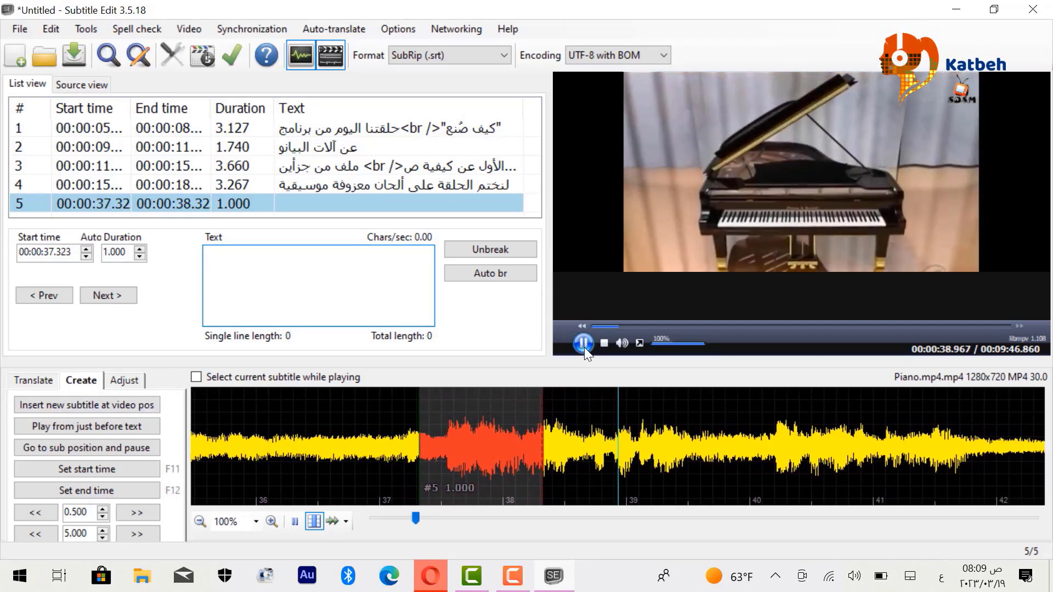
left_click(581, 342)
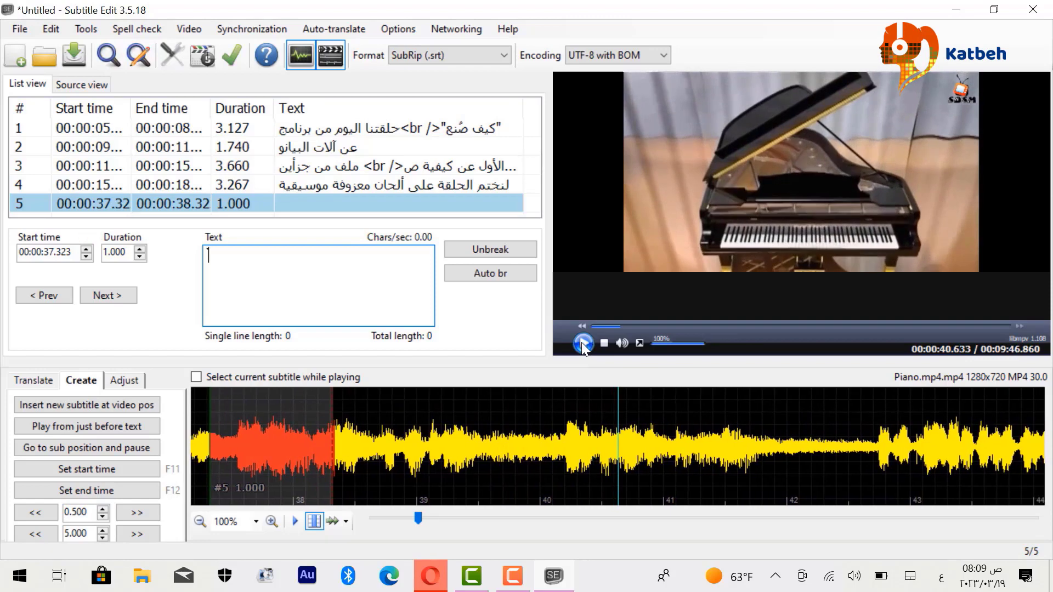
left_click(581, 342)
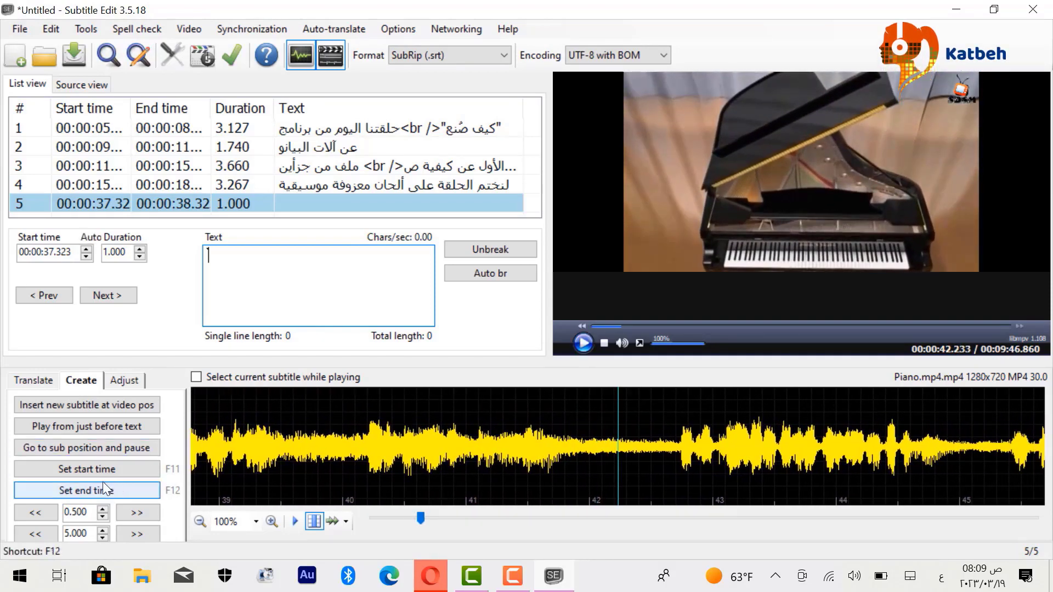
left_click(76, 490)
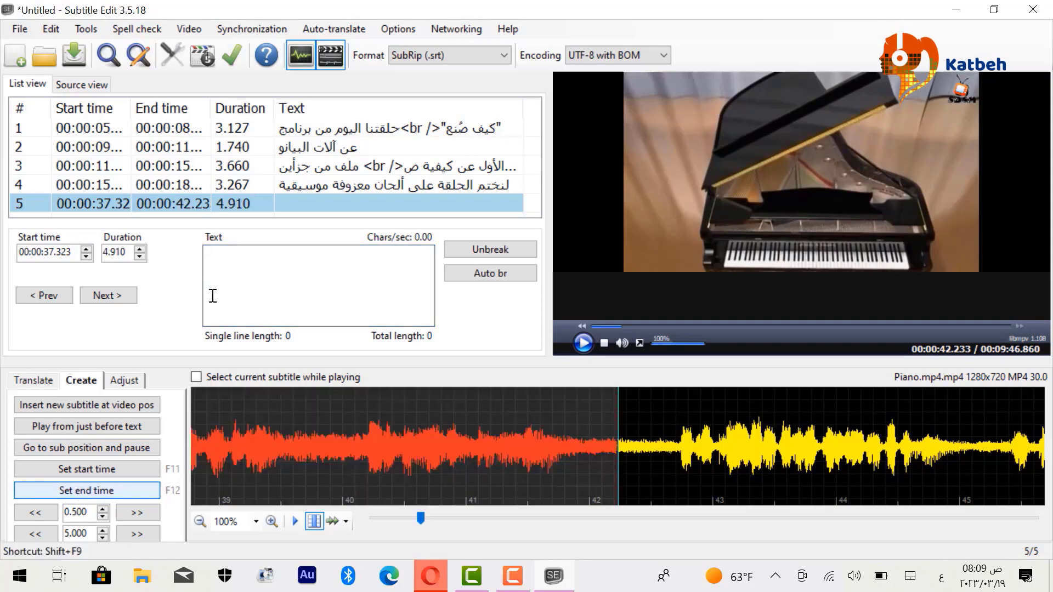
- Enter "Jouer de la musique qui est un triomphe sans parler du piano lui mème" as the fifth subtitle's text
left_click(291, 285)
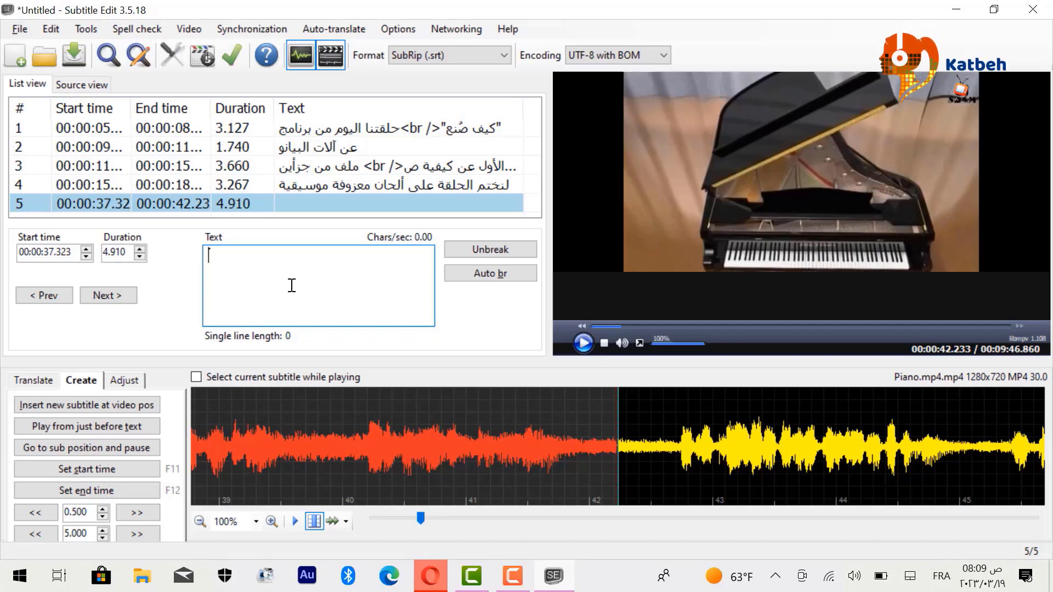
type("J")
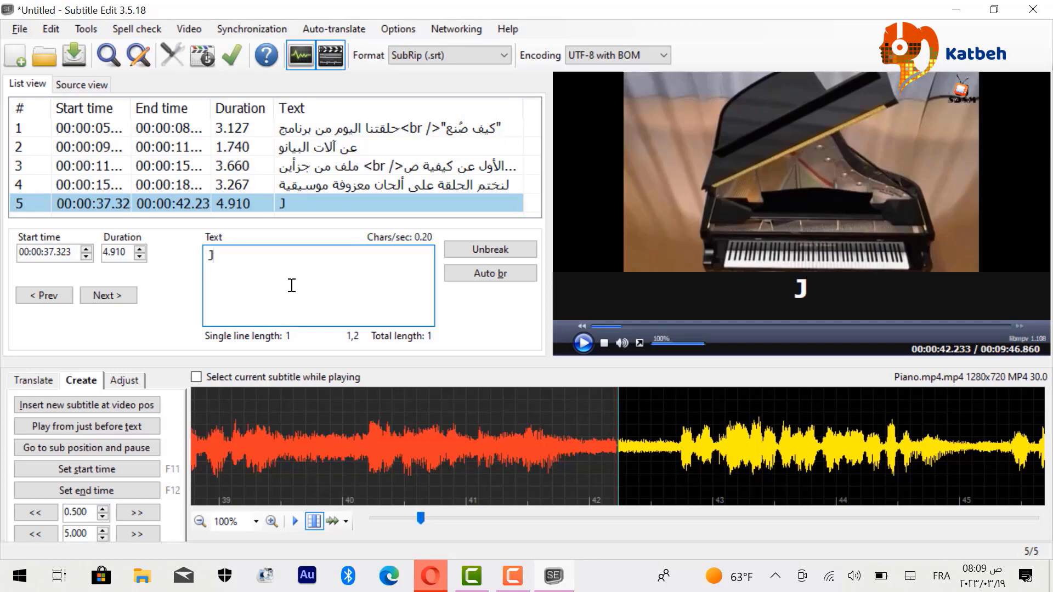
type("ouer")
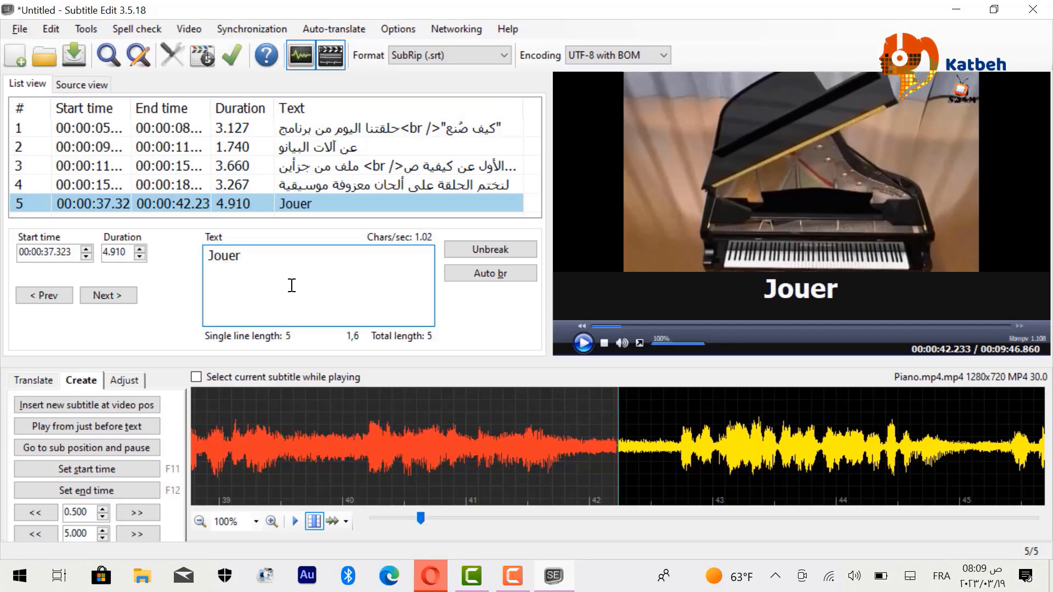
type(" de l")
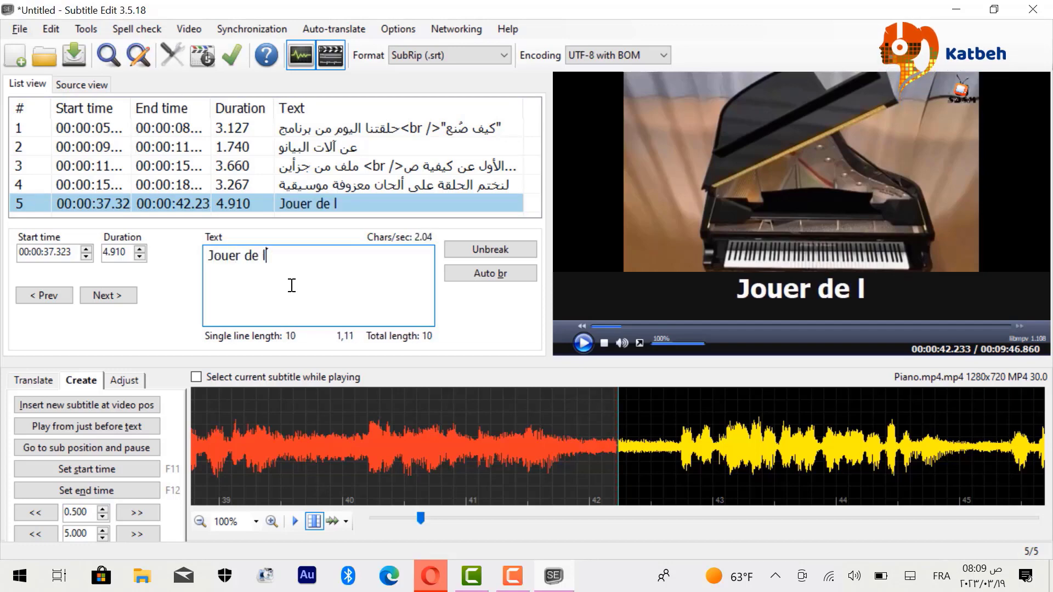
type("a ")
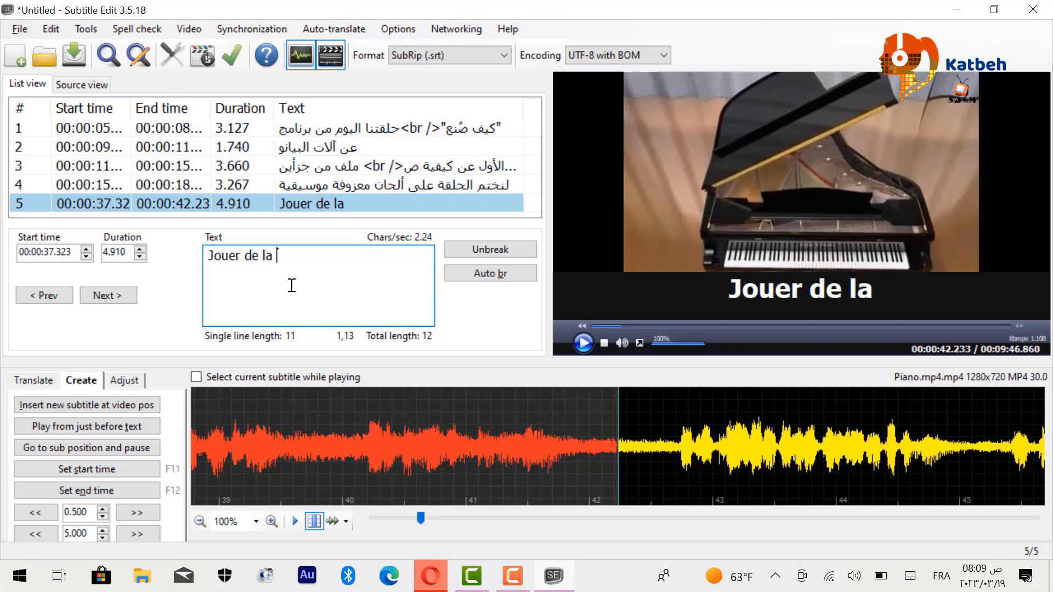
type("musique")
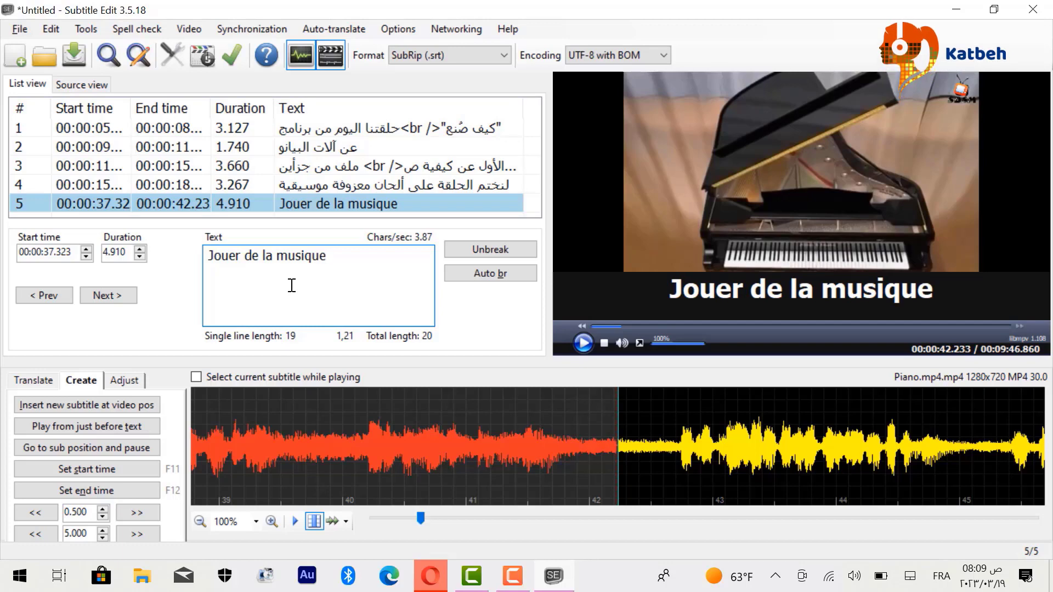
type("qui")
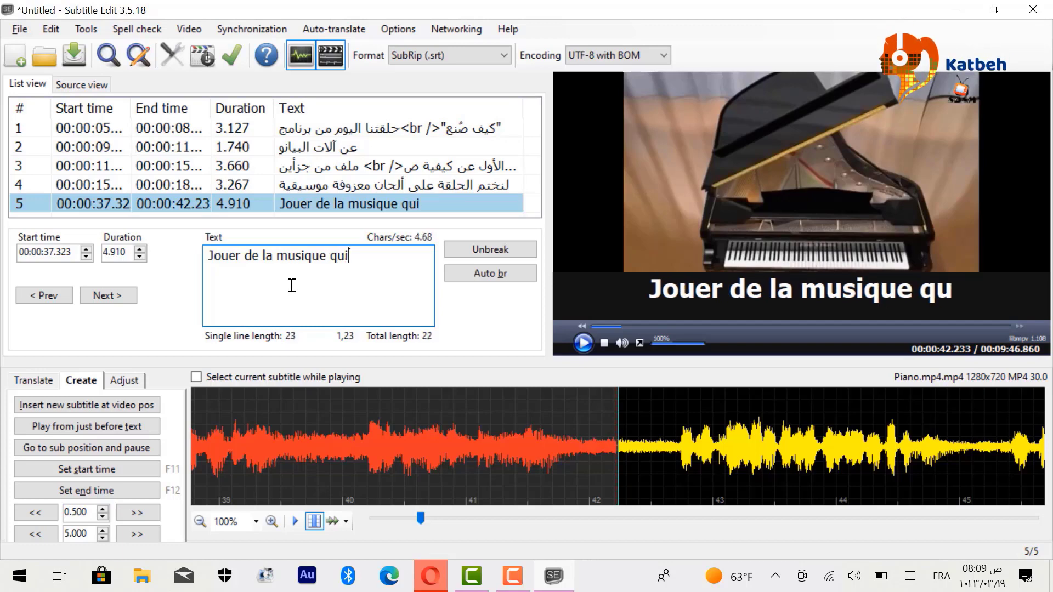
type(" est un ")
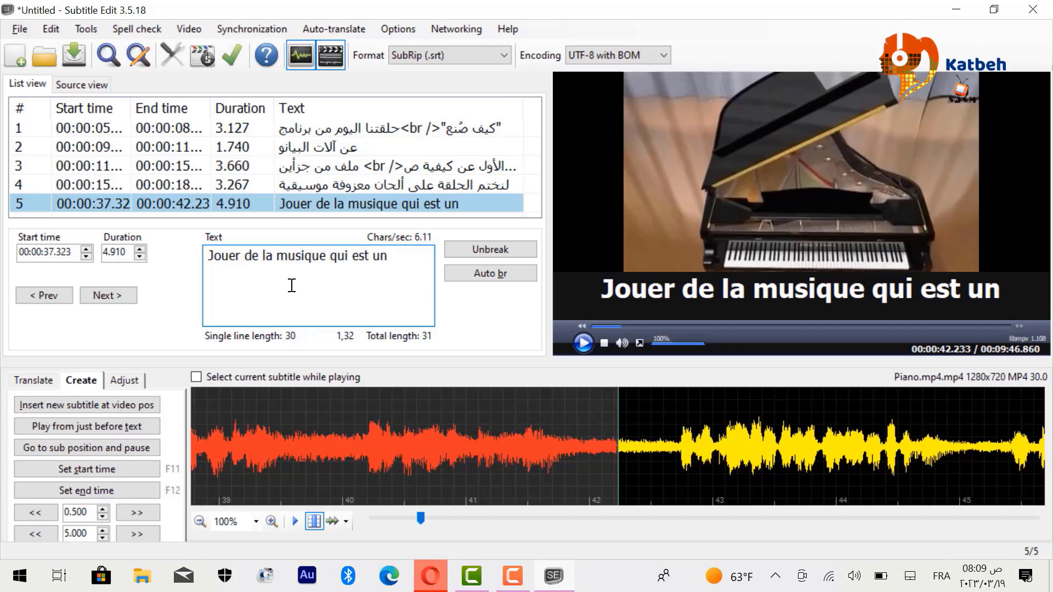
type("trio")
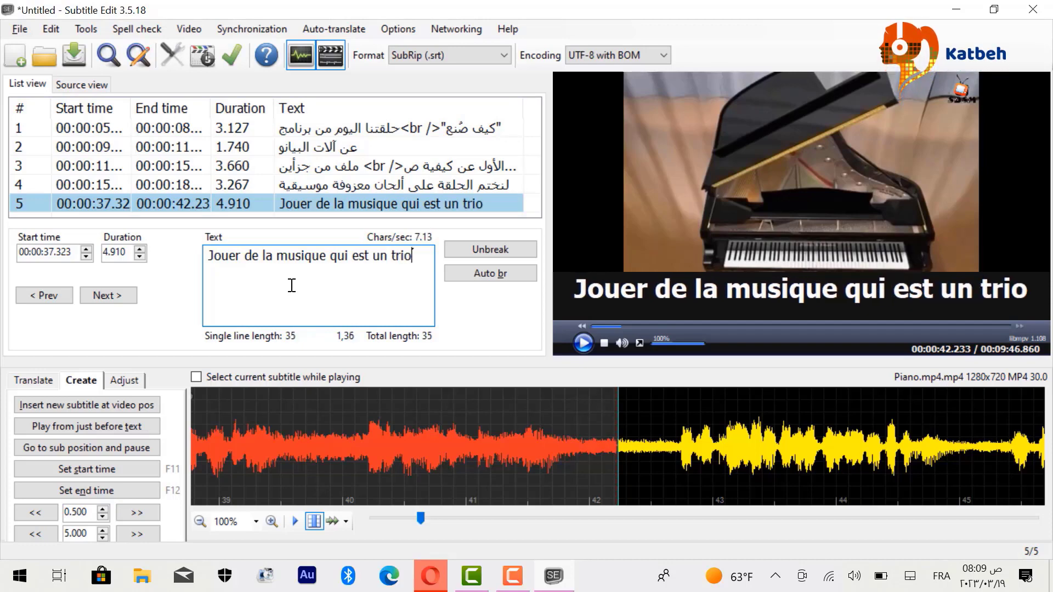
type("mp")
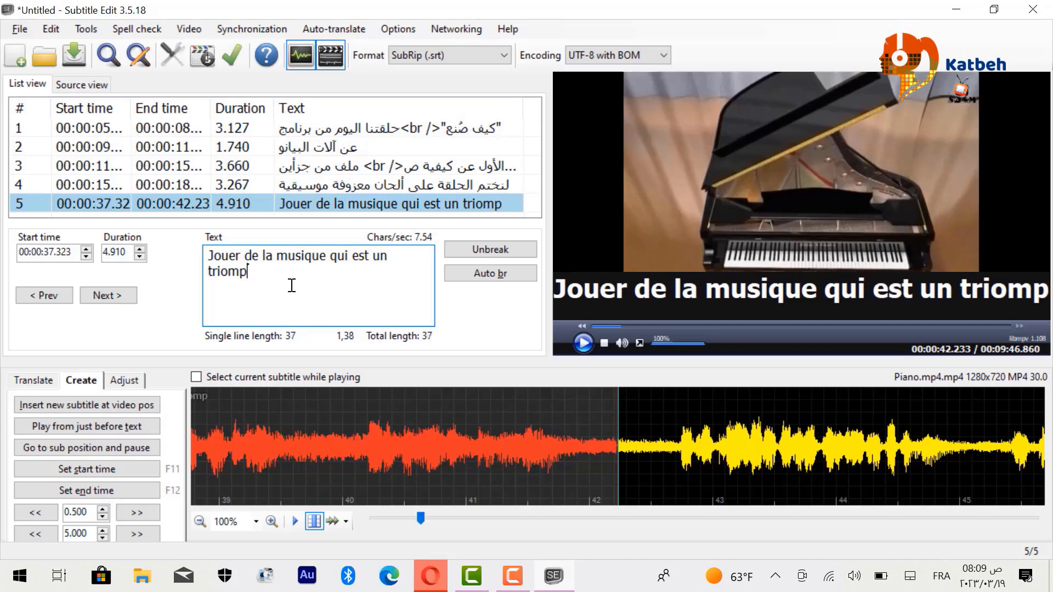
type("h")
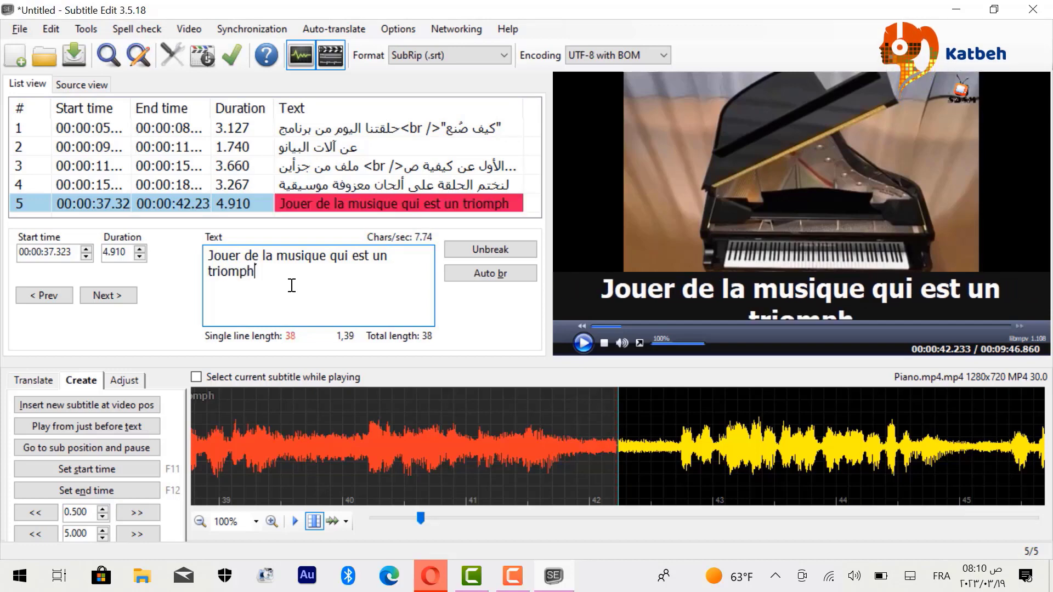
type("e s")
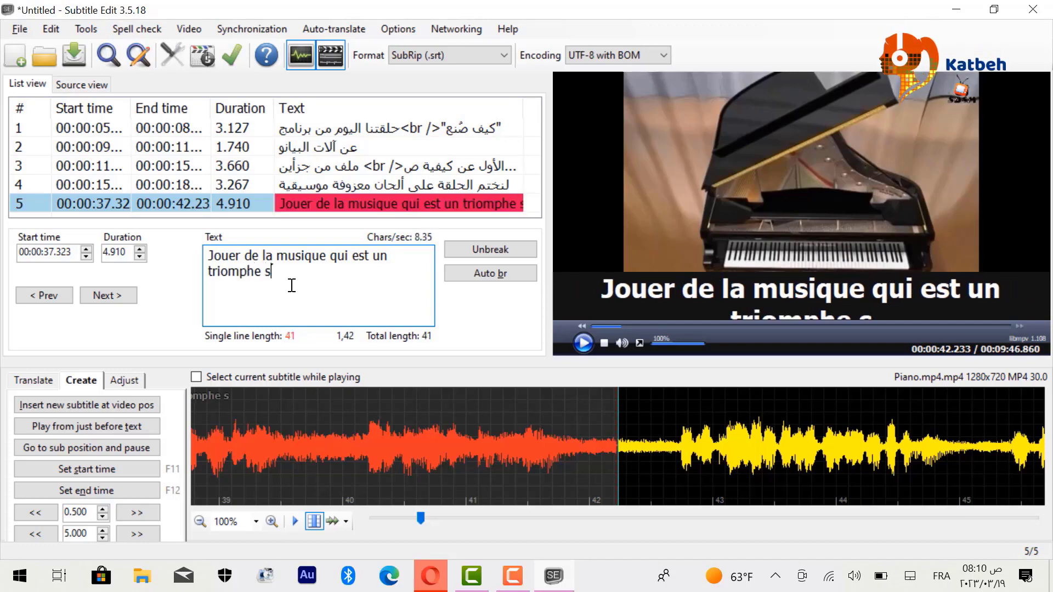
type("ans parler")
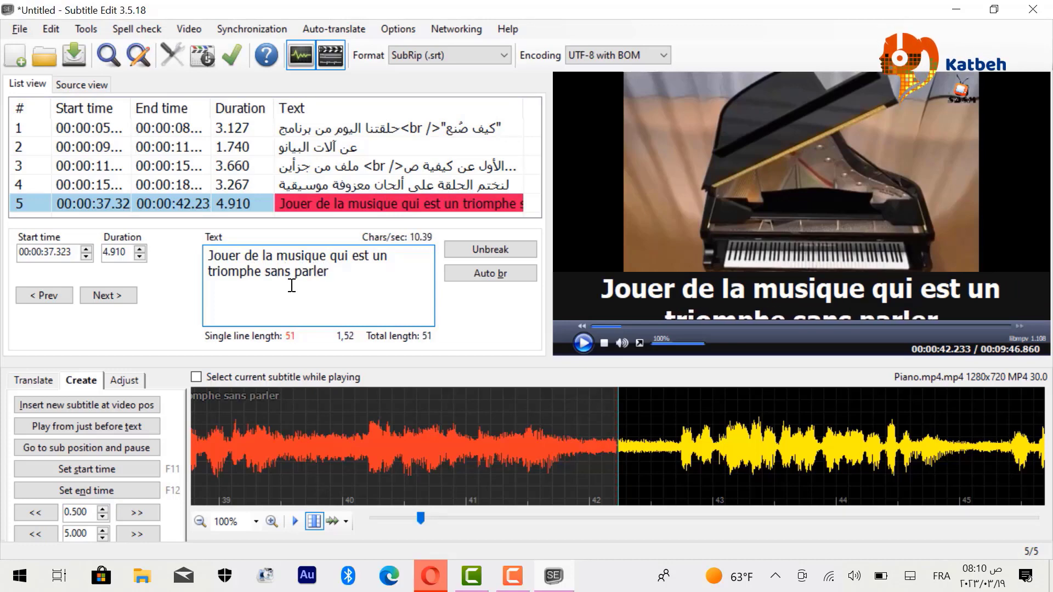
type(" du")
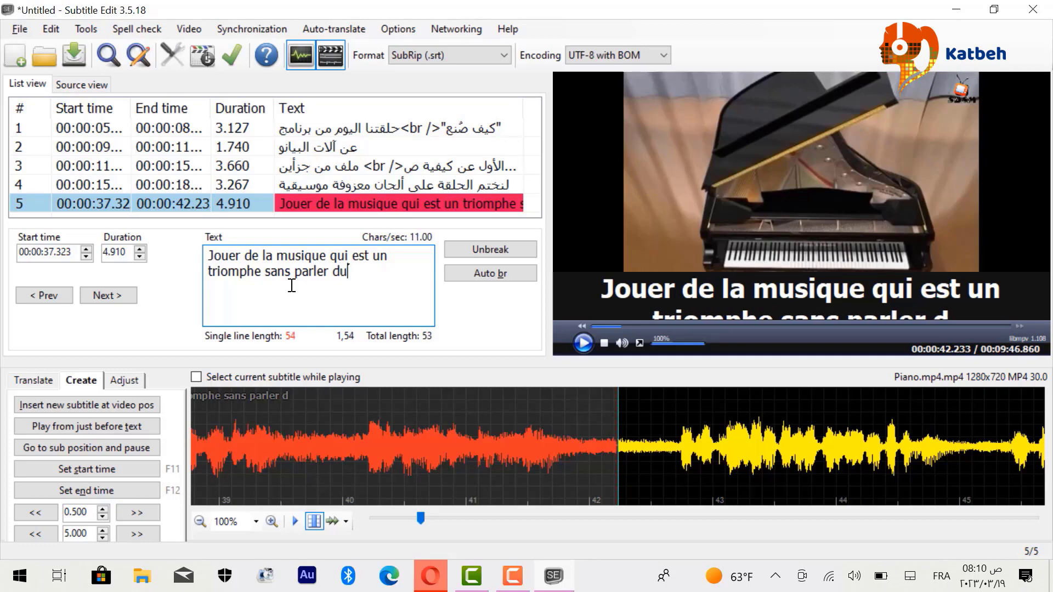
type(" pia")
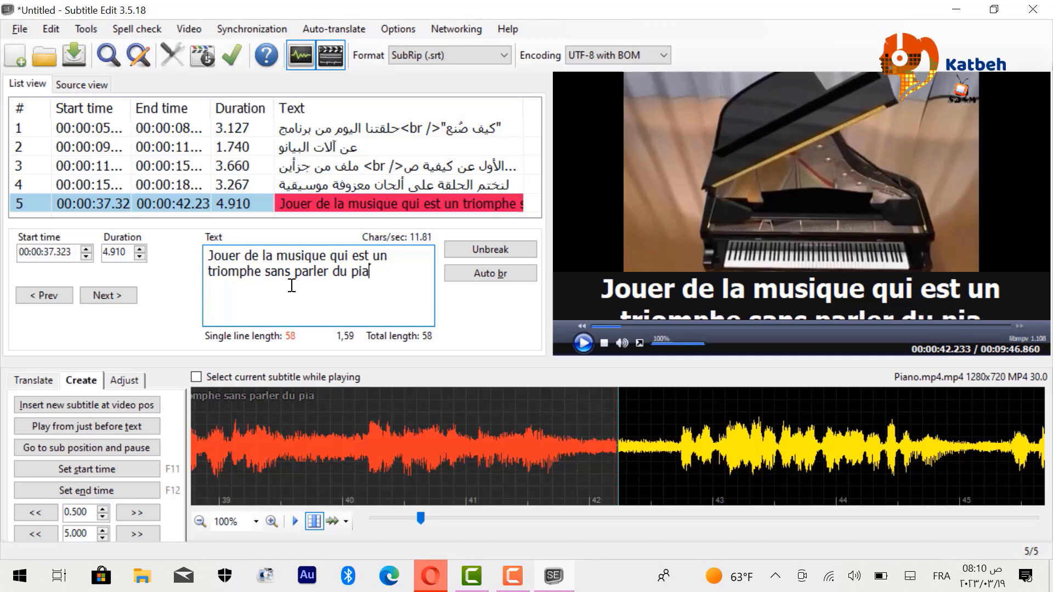
type("no lui ")
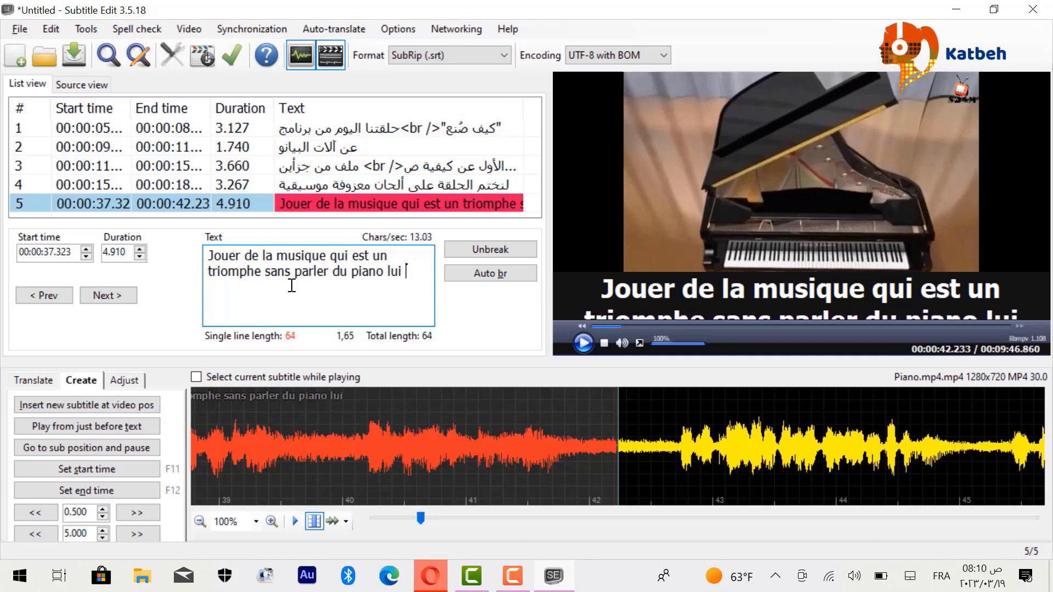
type("m")
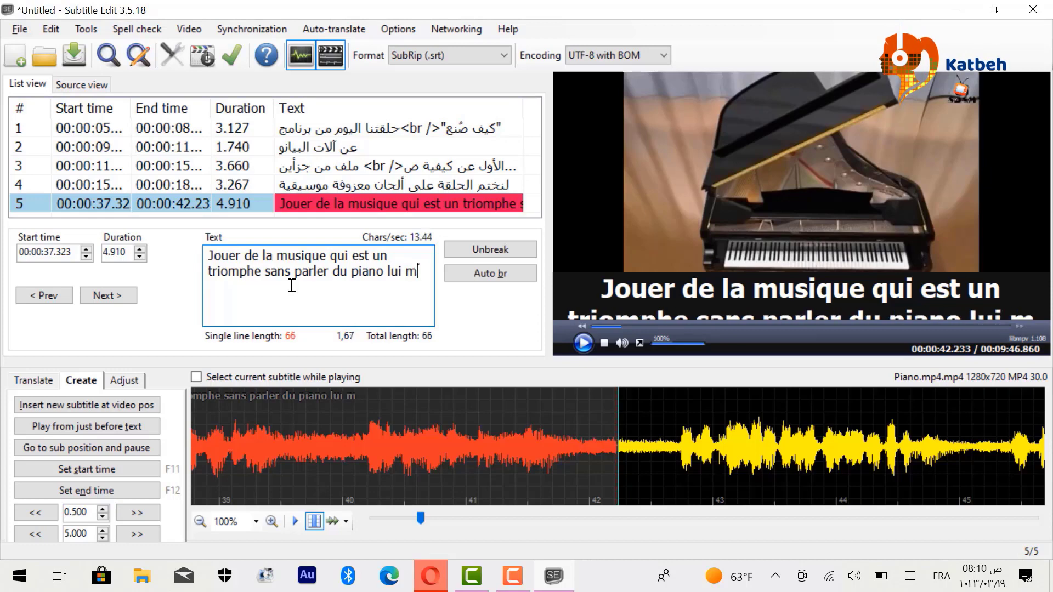
type("èm")
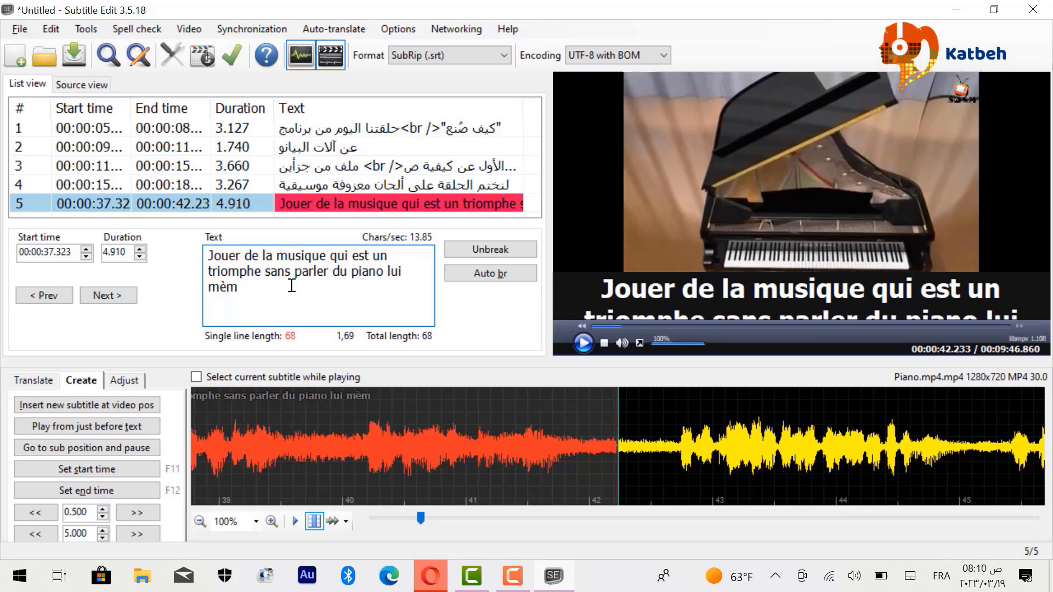
type("me")
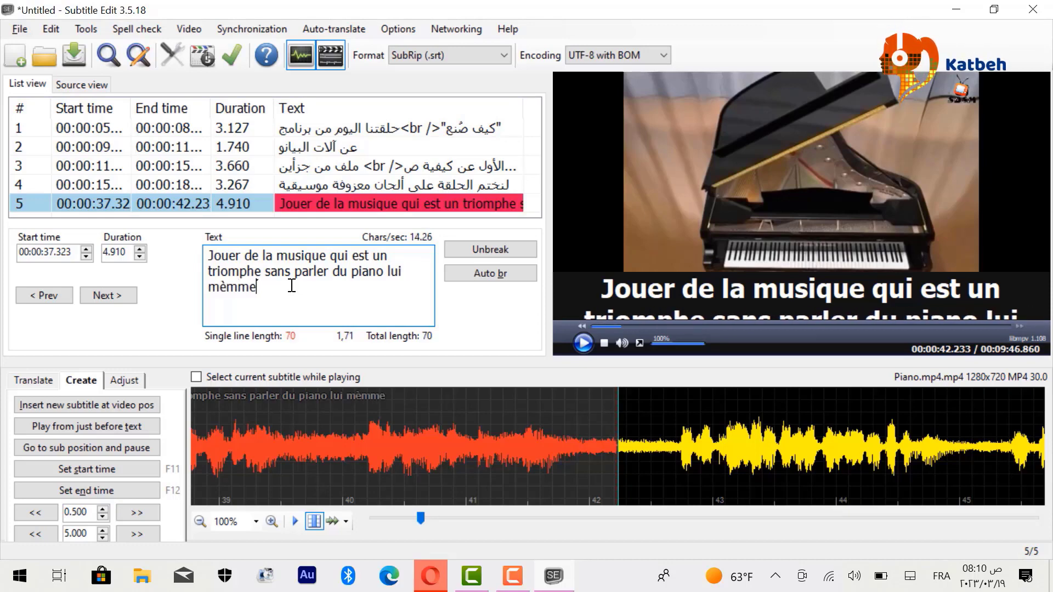
key("BackSpace")
key("BackSpace")
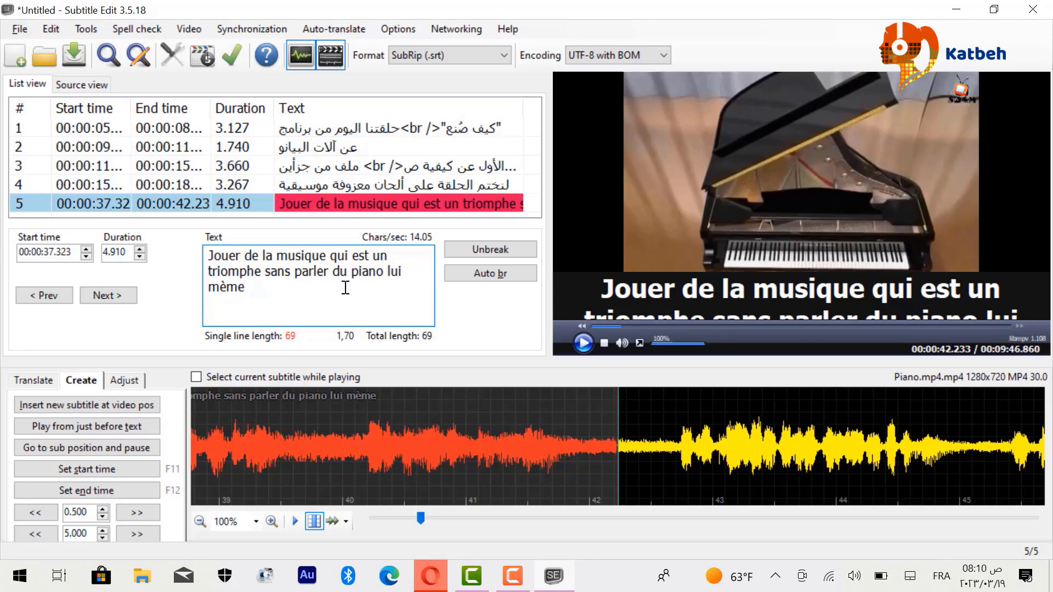
- Switch to the translation controls and select the fifth subtitle's whole French text
double_click(443, 466)
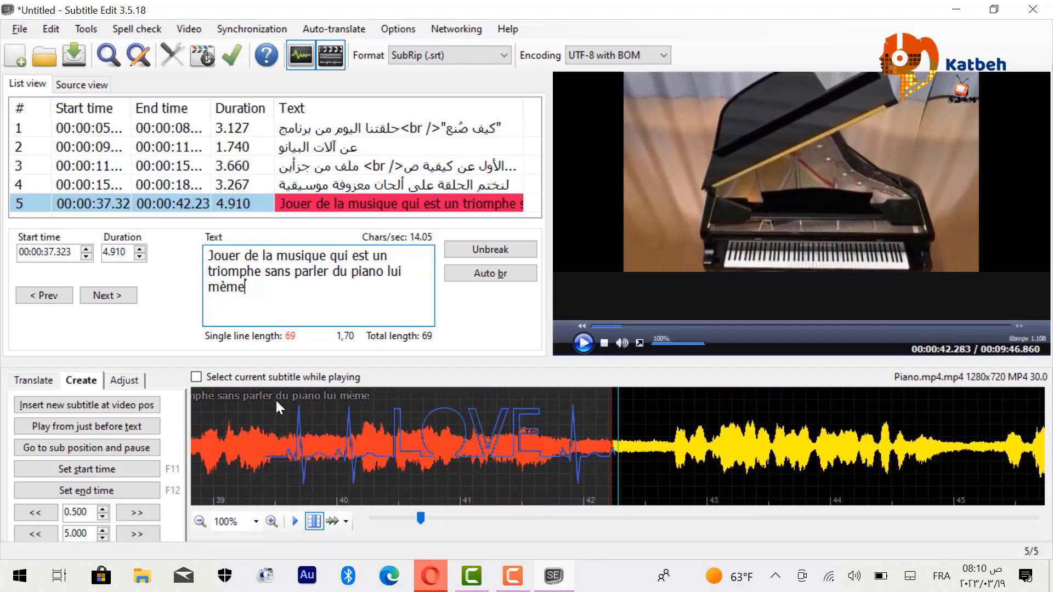
left_click(28, 383)
left_click_drag(245, 287, 199, 252)
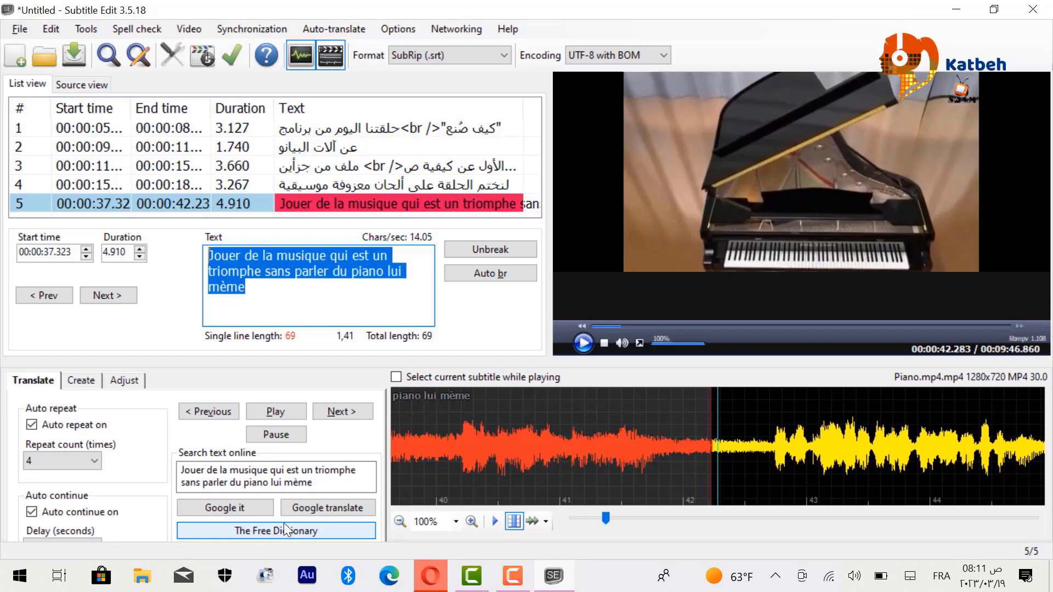
- Review the custom search text and URL entries in the video player settings and accept the settings
left_click(401, 28)
left_click(431, 47)
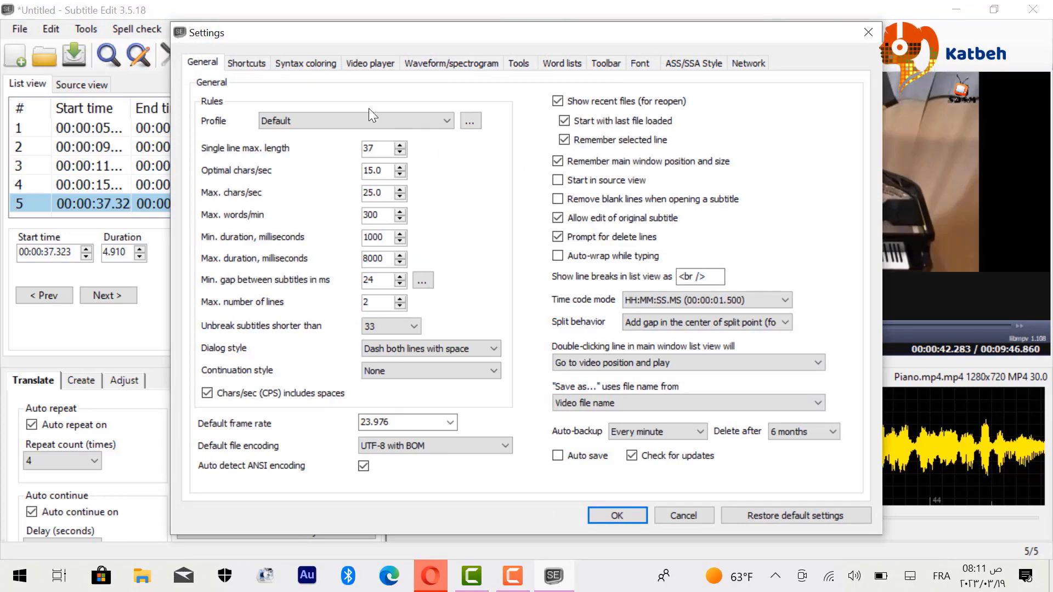
left_click(369, 62)
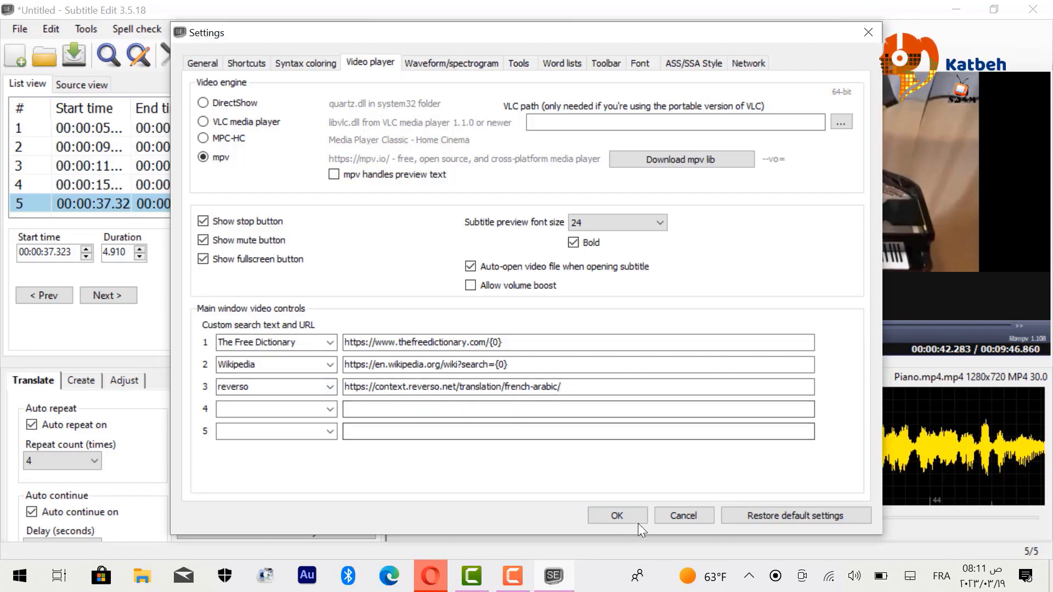
left_click(615, 516)
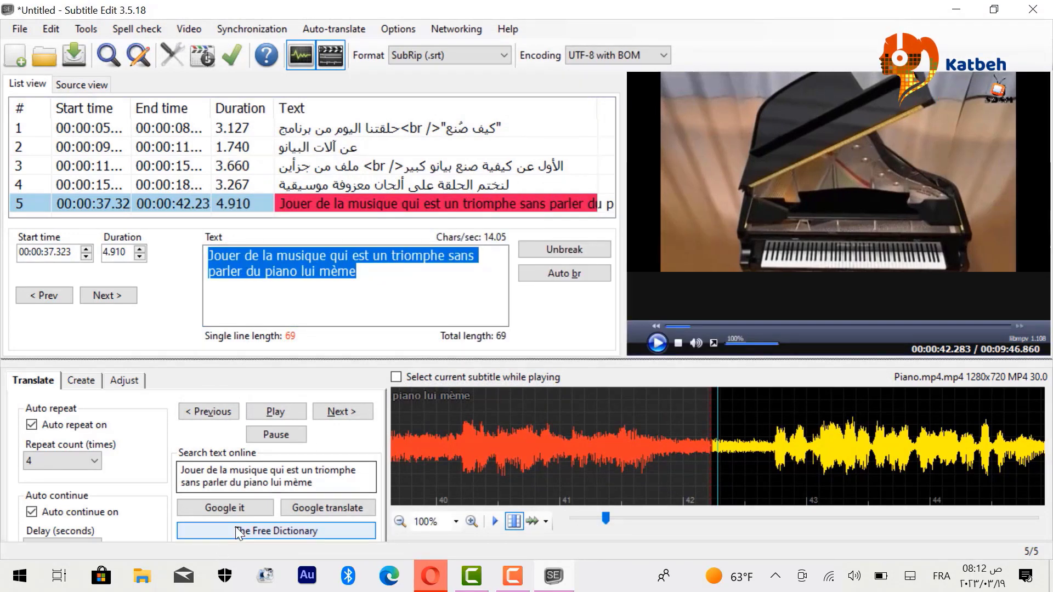
- Look up the fifth subtitle's French text in Google Translate
left_click(314, 506)
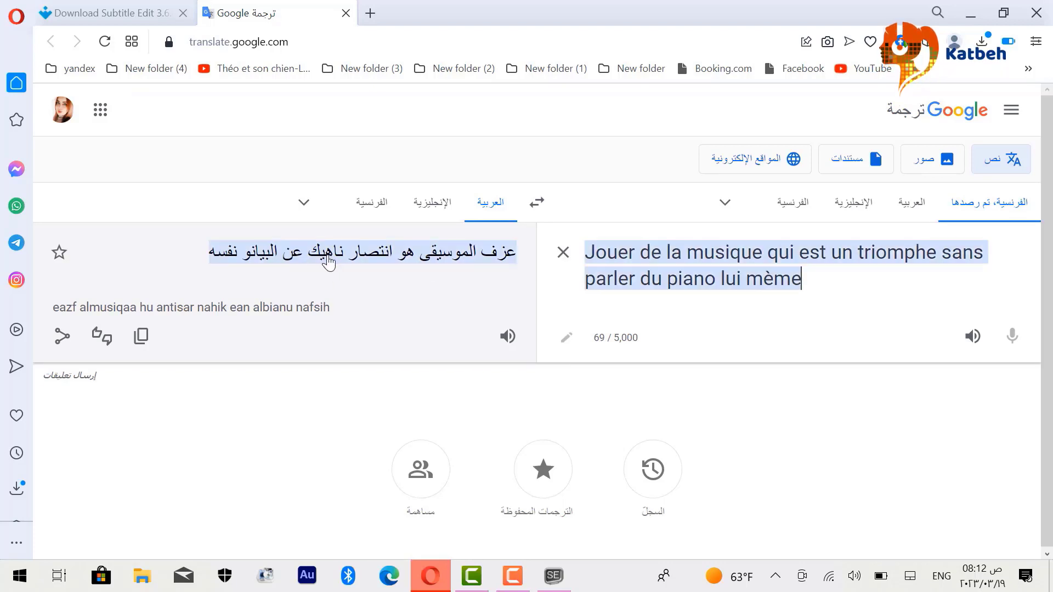
- Swap the translation languages and copy the whole Arabic text "عزف الموسيقى هو انتصار ناهيك عن البيانو نفسه"
left_click(533, 207)
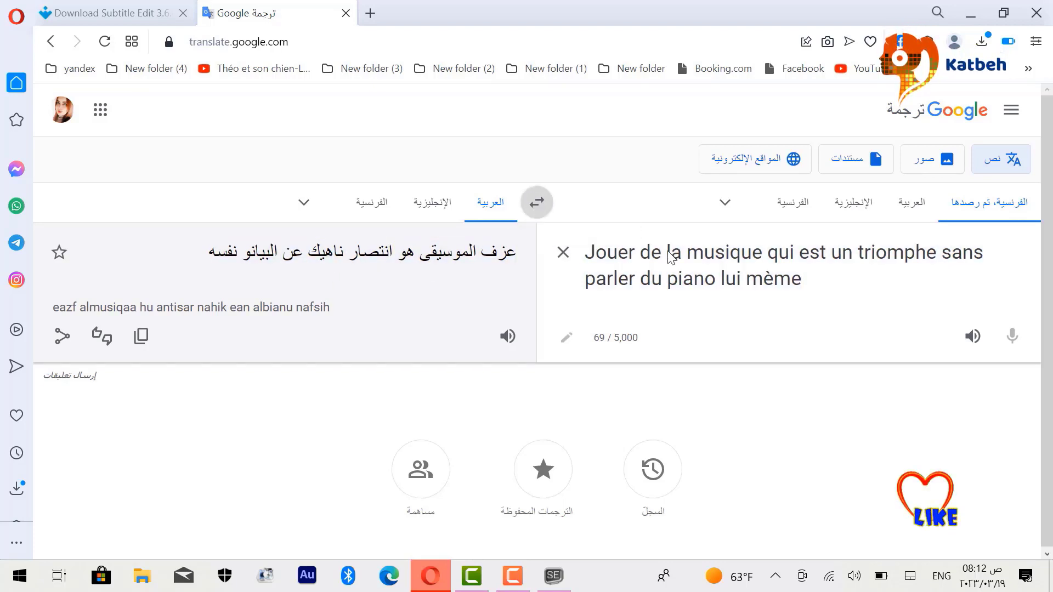
double_click(798, 252)
triple_click(804, 252)
key("ctrl+c")
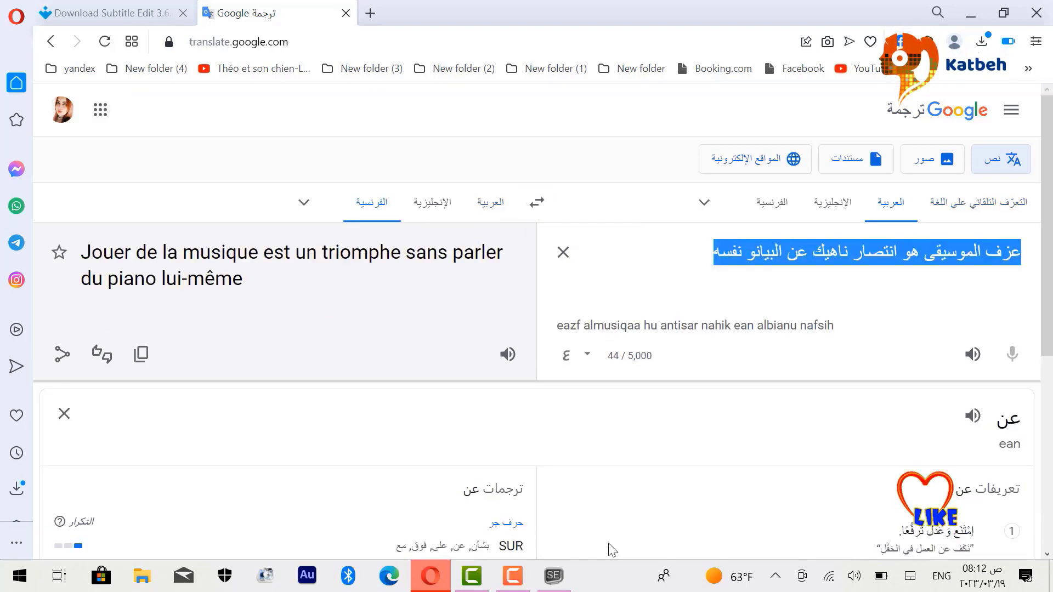
- Switch to Subtitle Edit, replace the fifth subtitle's French text with the copied Arabic translation, and break the line after "انتصار"
left_click(559, 579)
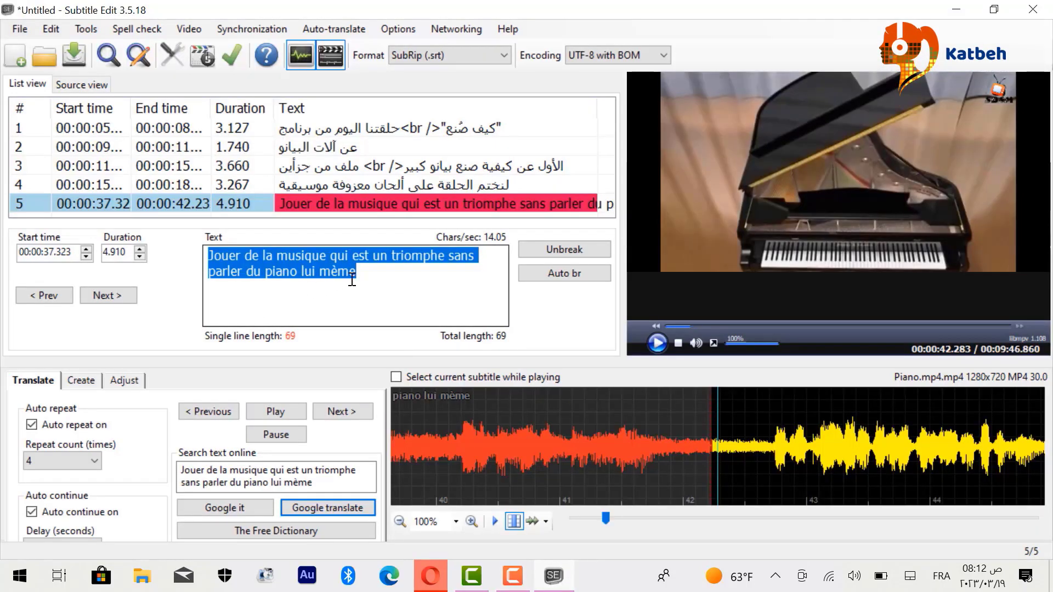
double_click(369, 276)
left_click(369, 276)
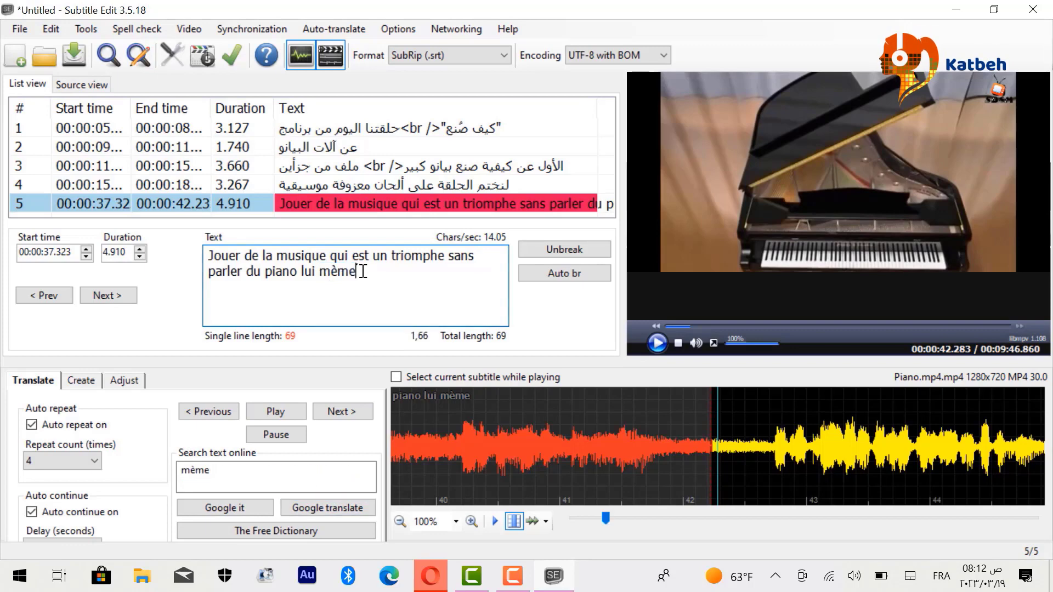
double_click(362, 273)
left_click_drag(362, 273, 203, 251)
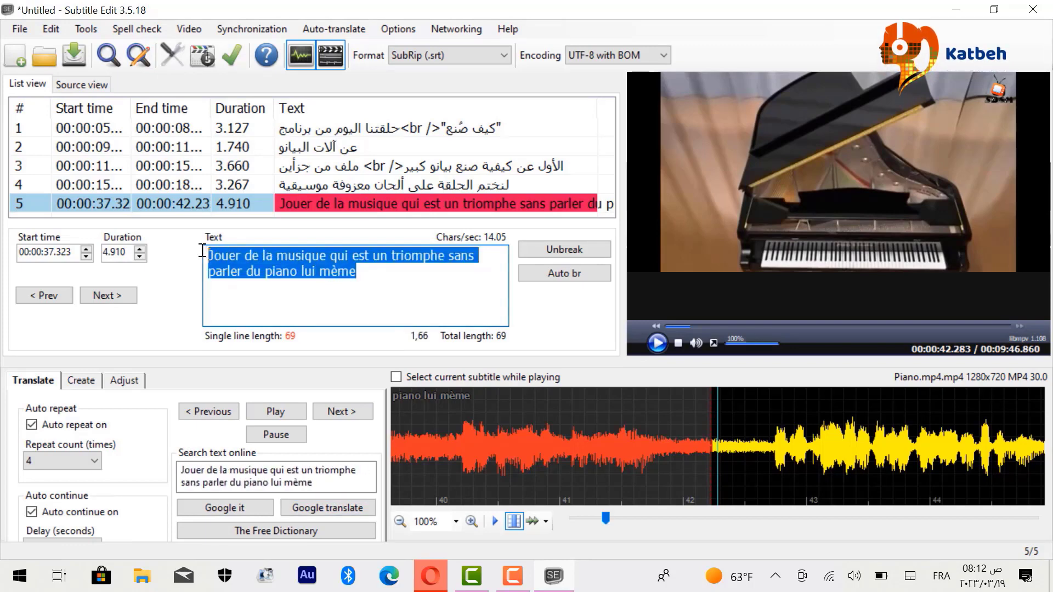
key("ctrl+v")
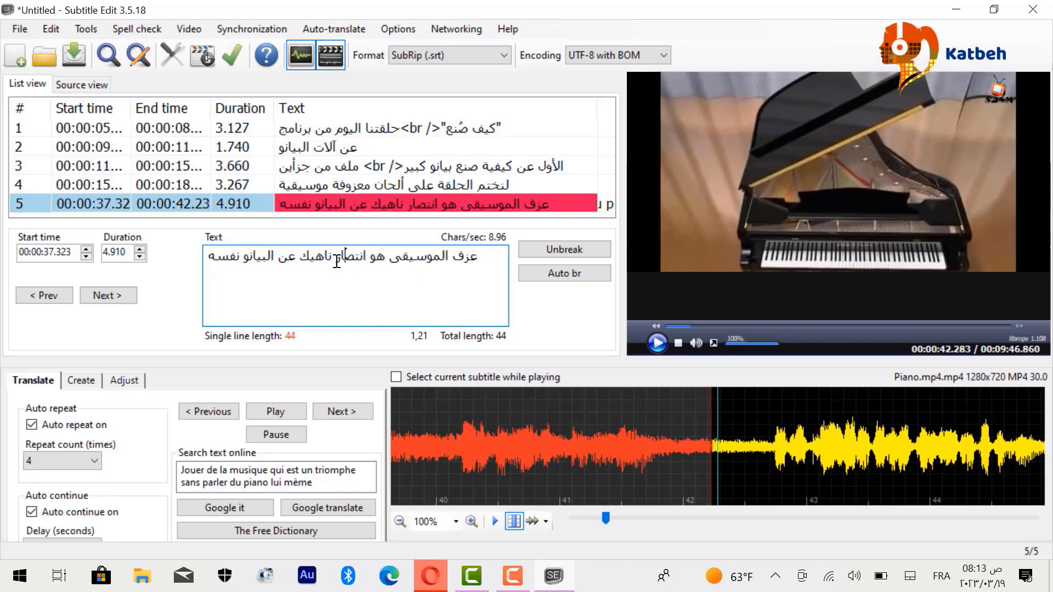
key("Return")
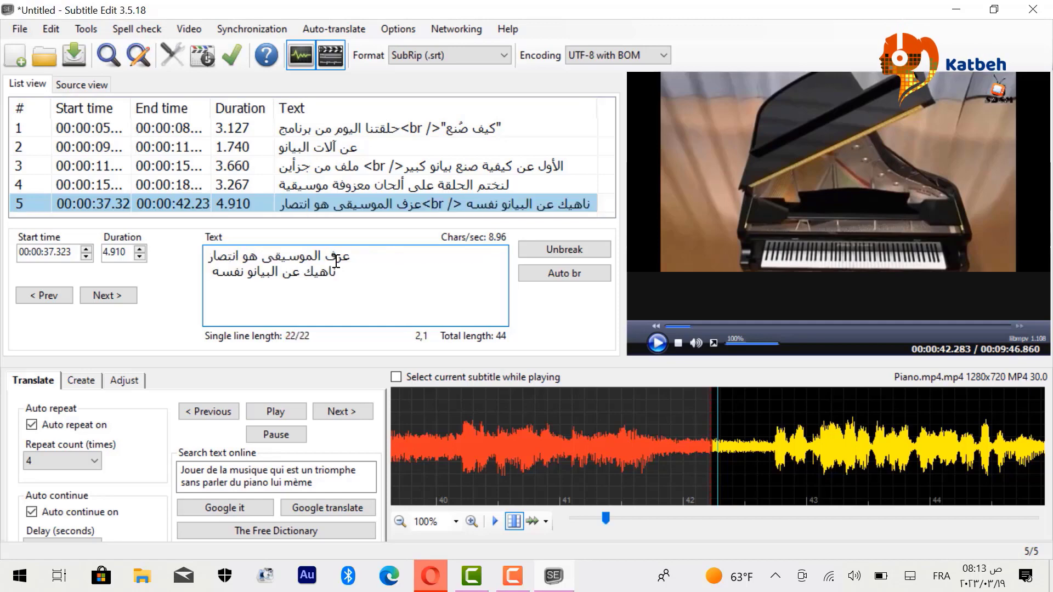